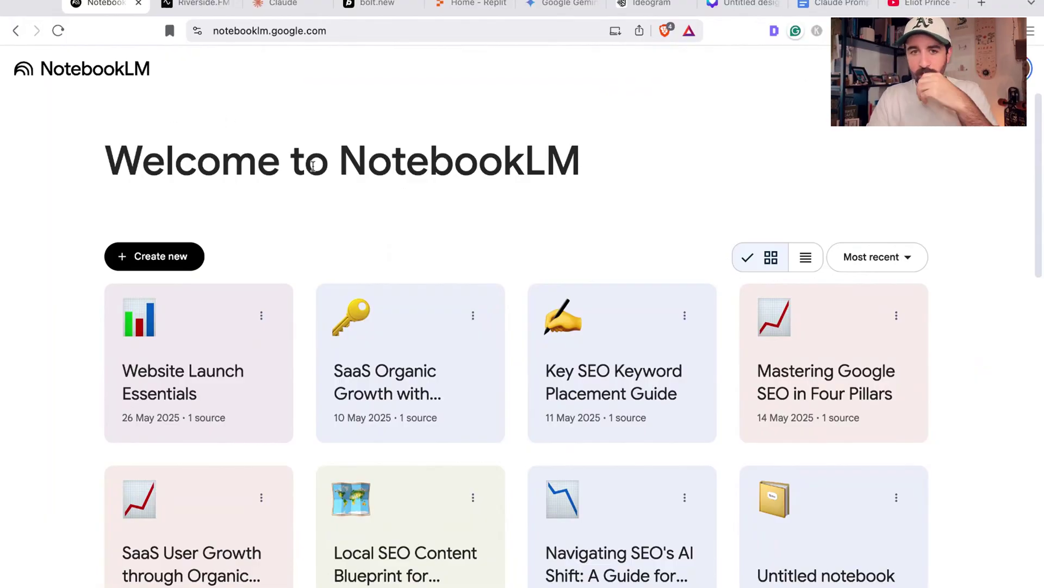
# - Open the 'Copy This New Website SEO Launch Plan to Rank Fast' video on YouTube and copy its link
pyautogui.moveTo(341, 166); pyautogui.dragTo(565, 172)
pyautogui.click(565, 171)
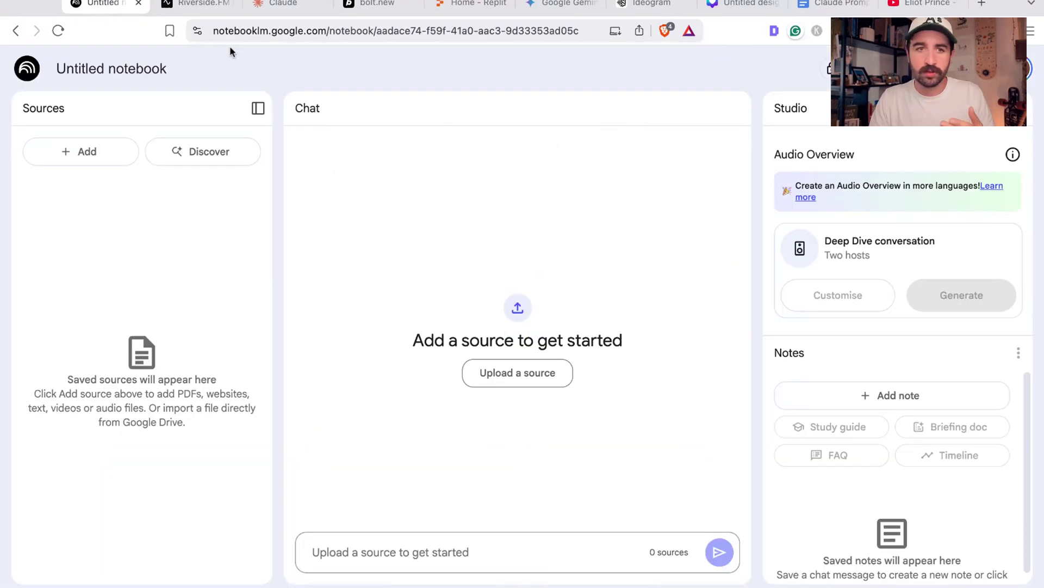
pyautogui.click(920, 7)
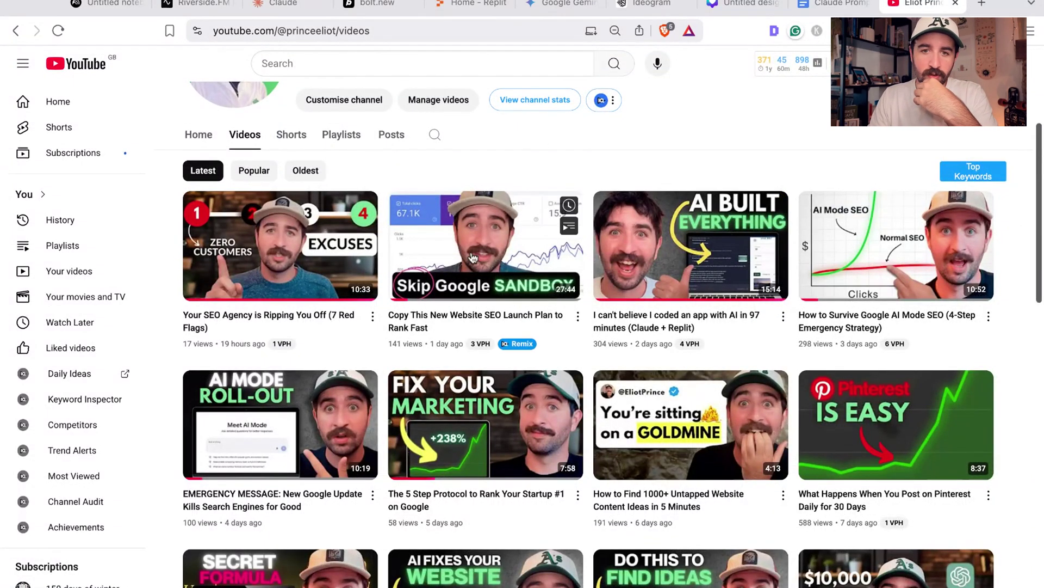
pyautogui.click(462, 269)
pyautogui.click(376, 32)
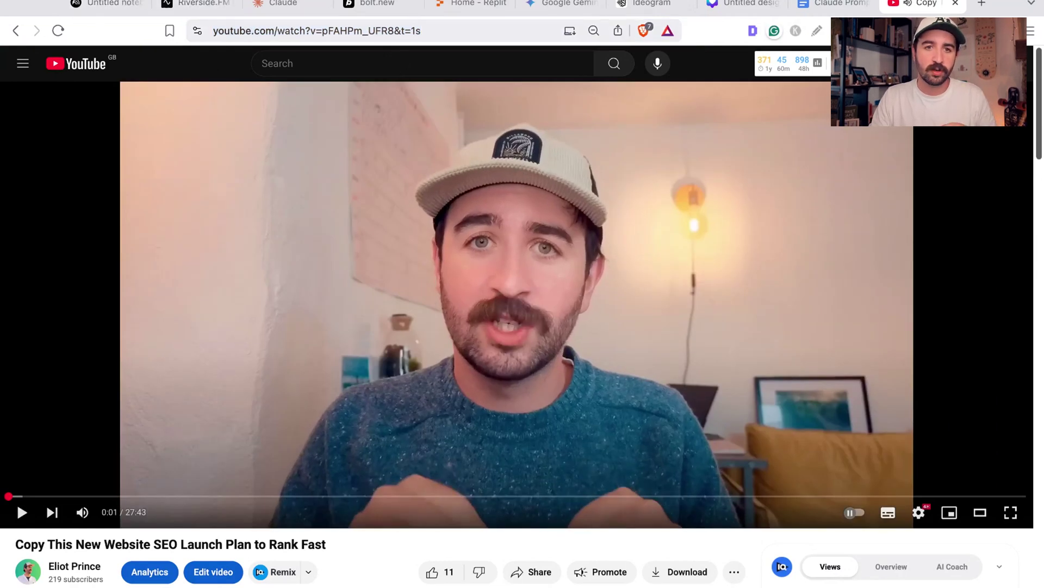
pyautogui.click(109, 4)
# - Paste the launch-plan video's URL as the notebook's first YouTube source
pyautogui.click(96, 157)
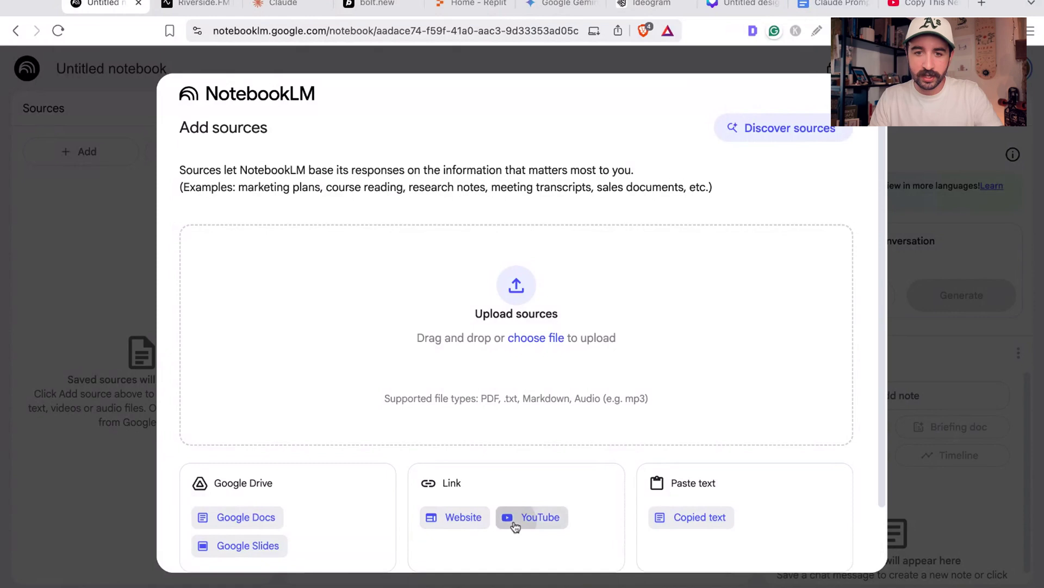
pyautogui.click(516, 521)
pyautogui.click(414, 236)
pyautogui.hotkey('ctrl', 'v')
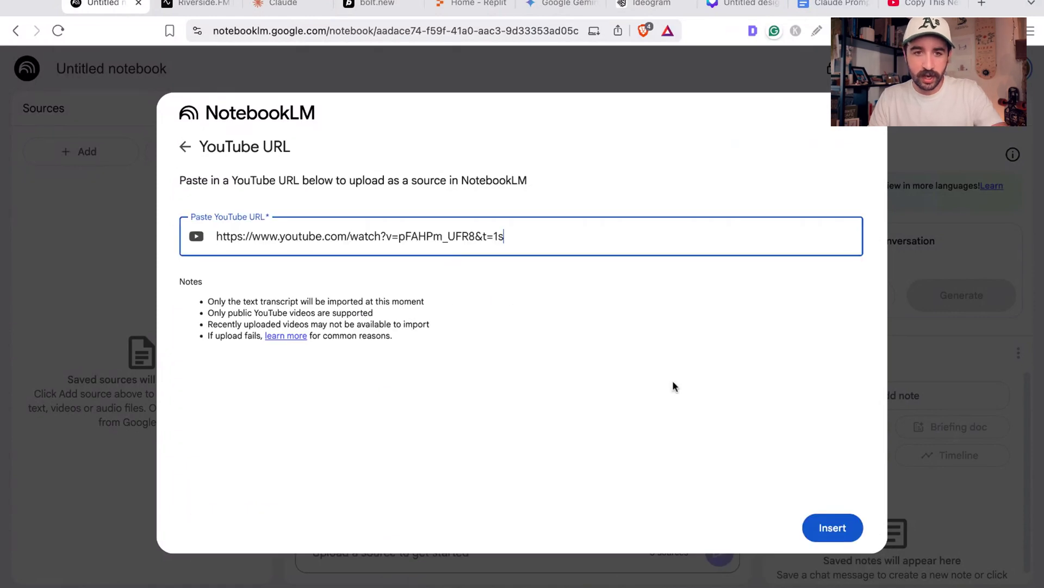
pyautogui.click(821, 527)
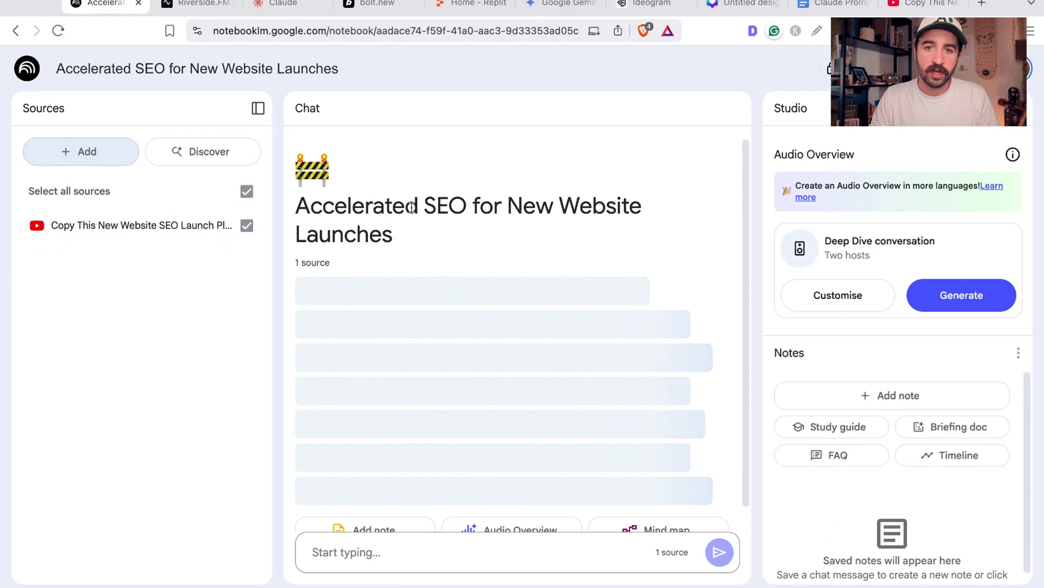
# - From the channel's videos, open 'How to Find 1000+ Untapped Website Content Ideas in 5 Minutes', copy its link, close the tab
pyautogui.click(919, 4)
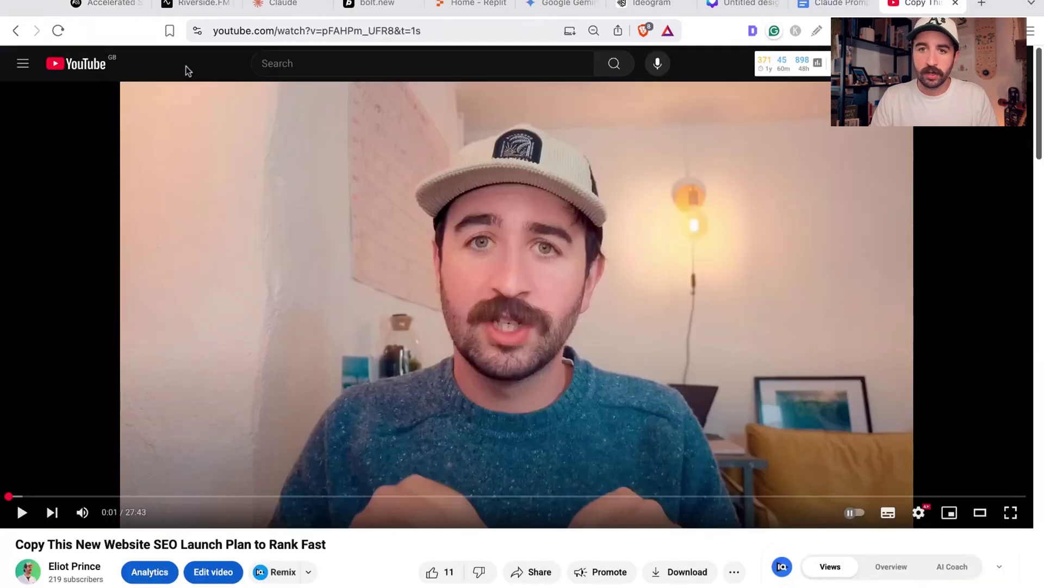
pyautogui.click(21, 31)
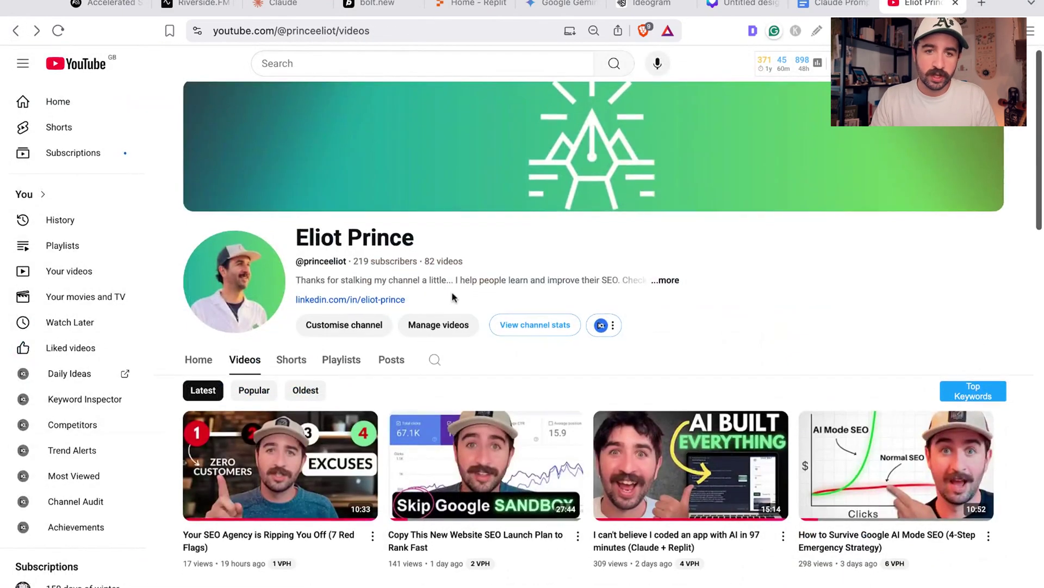
pyautogui.scroll(-2, 644, 563)
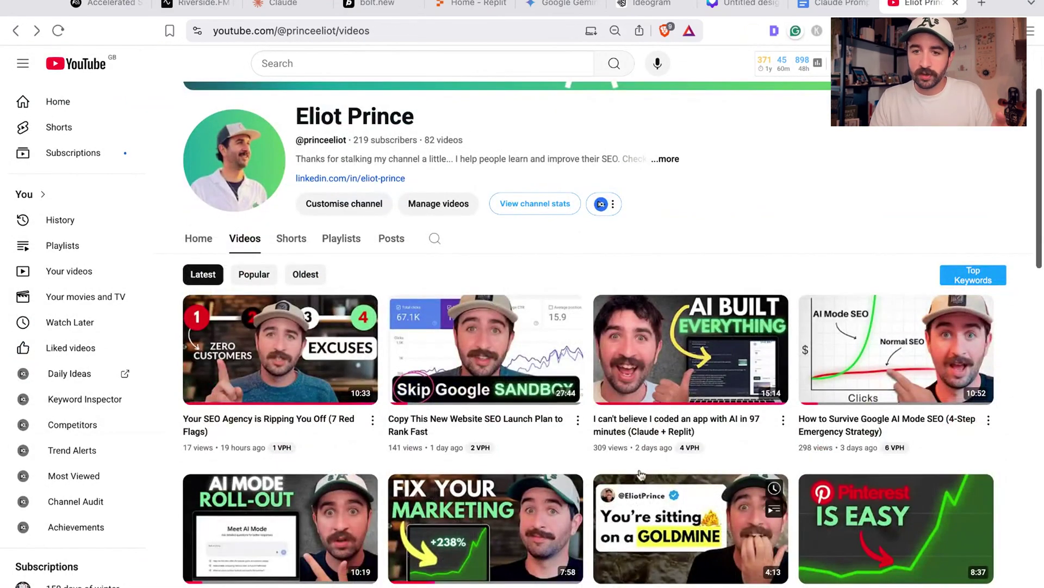
pyautogui.scroll(-2, 656, 507)
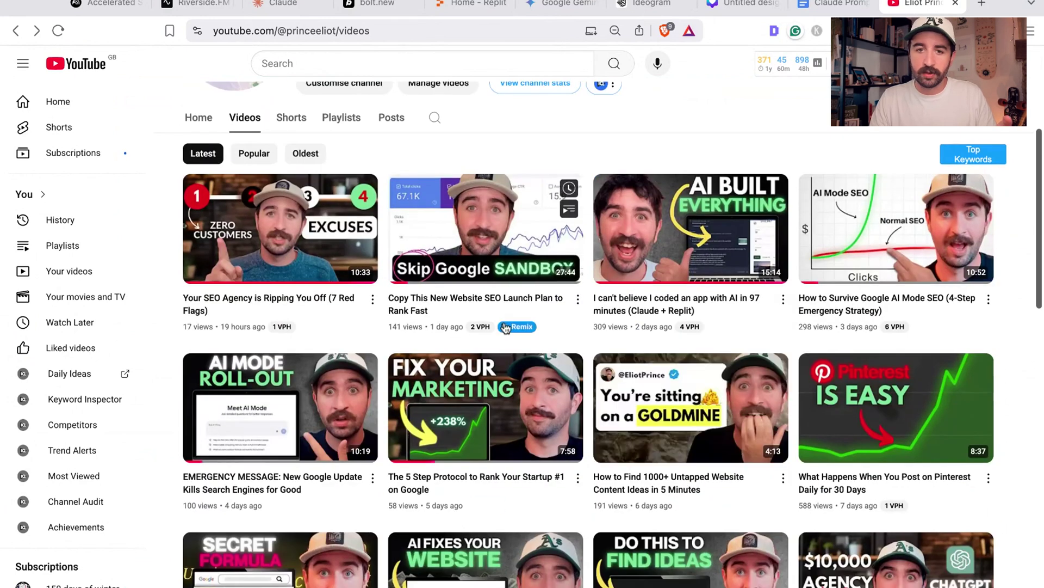
pyautogui.click(698, 488)
pyautogui.hotkey('ctrl', '1')
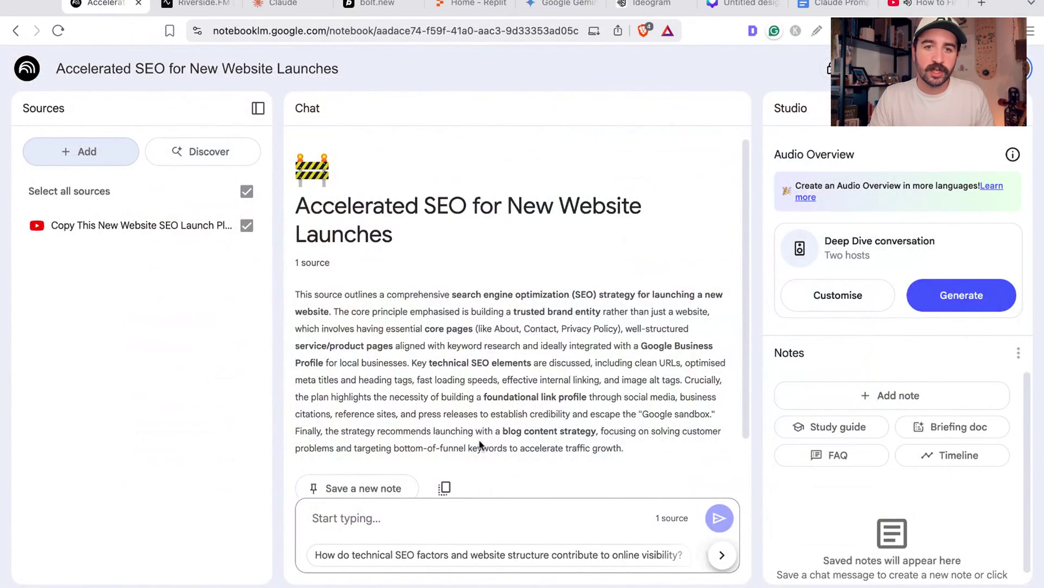
pyautogui.click(959, 15)
pyautogui.click(956, 3)
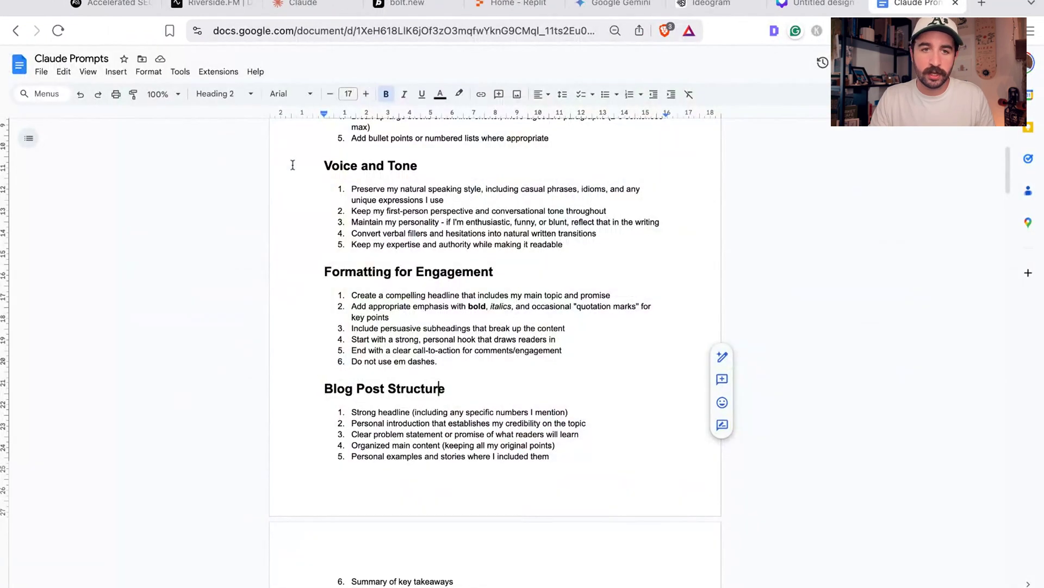
# - Paste the content-ideas video's URL as a second YouTube source
pyautogui.click(107, 9)
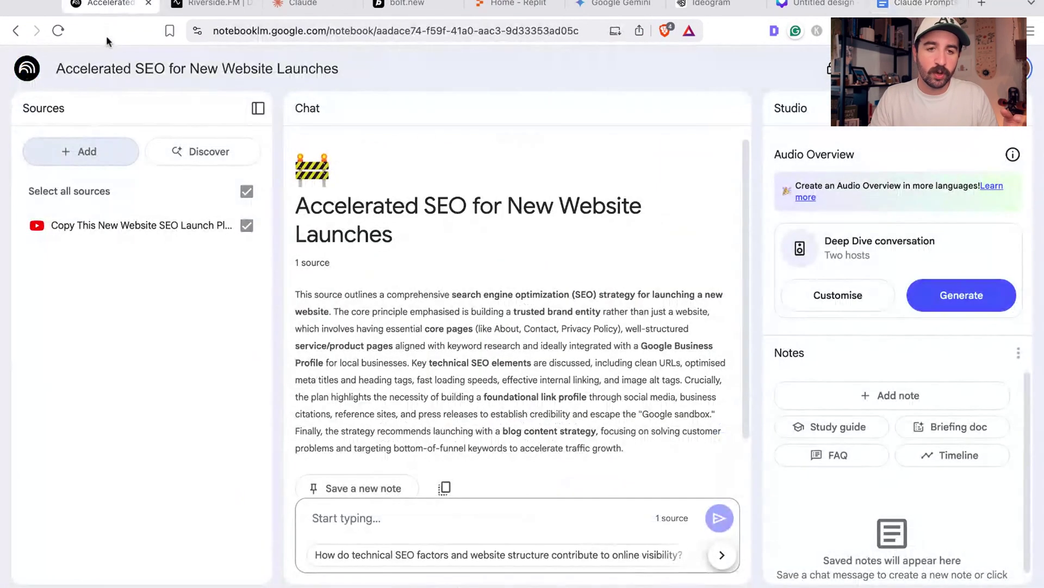
pyautogui.click(97, 150)
pyautogui.click(522, 517)
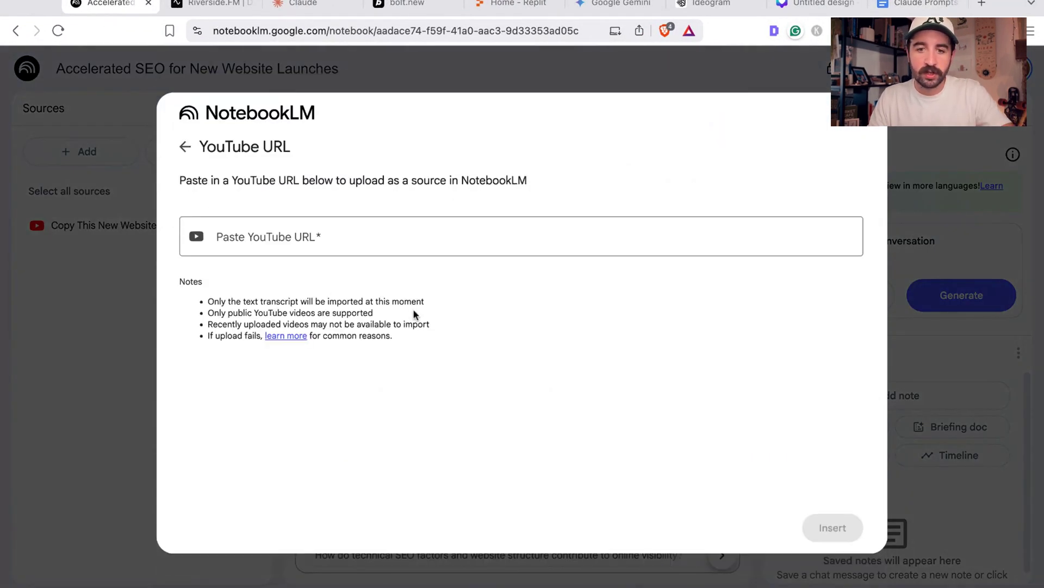
pyautogui.click(361, 236)
pyautogui.press('super+v')
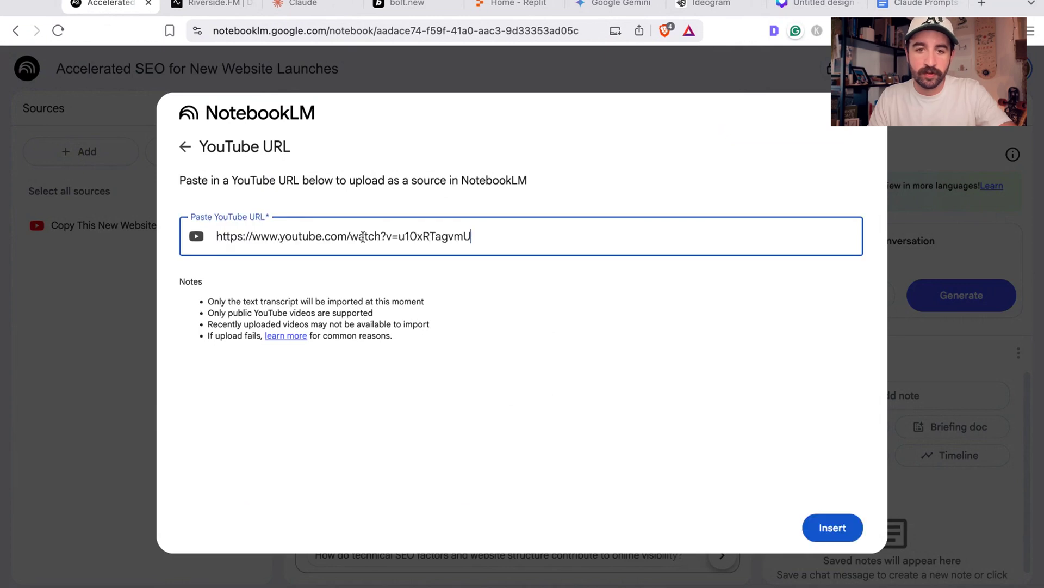
pyautogui.click(833, 528)
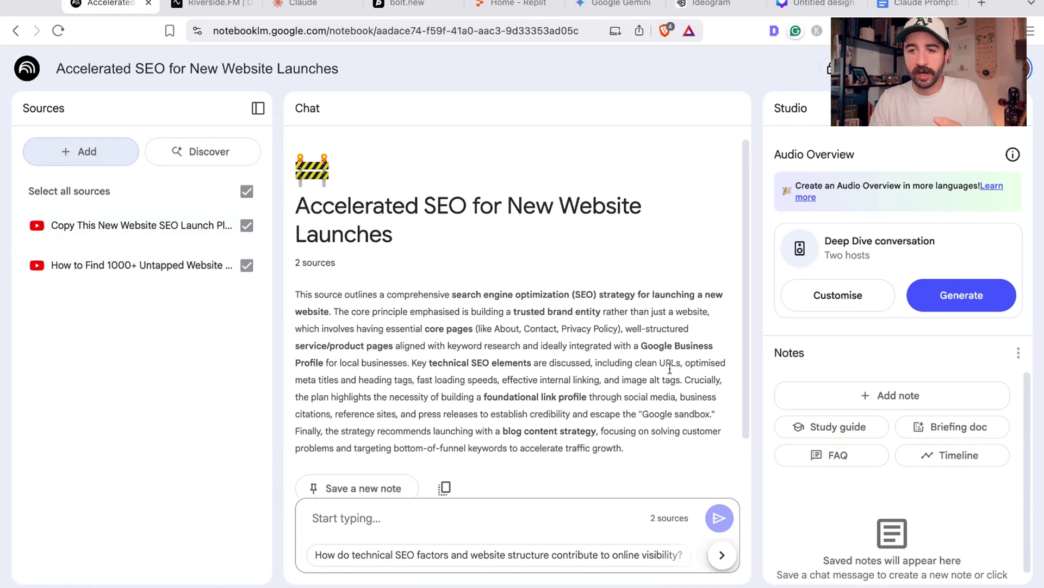
# - Generate the 'New Website SEO Launch Blueprint' mind map, expand its Google algorithm branches, then start a new notebook
pyautogui.scroll(-2, 620, 362)
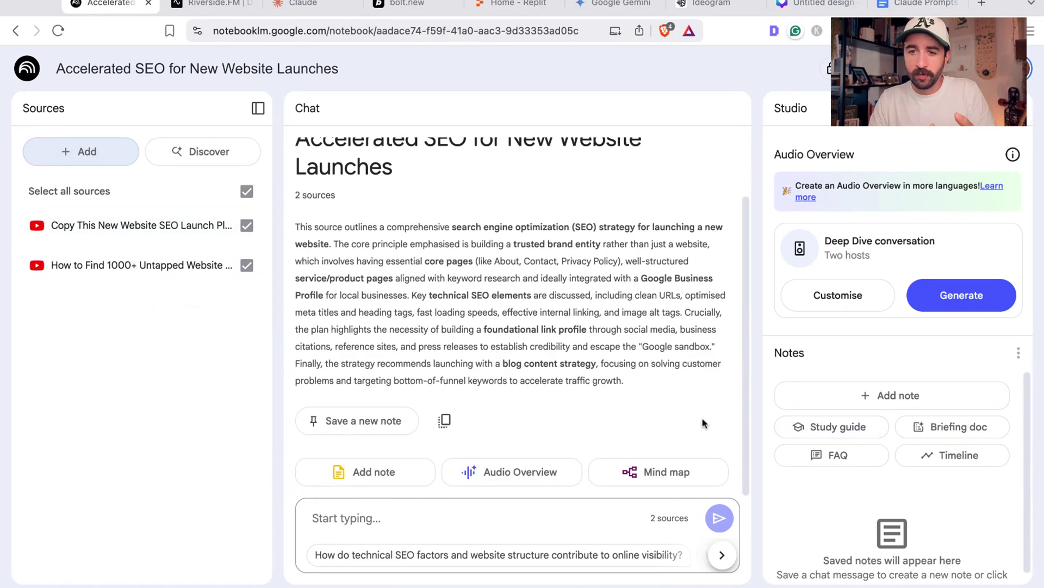
pyautogui.click(673, 473)
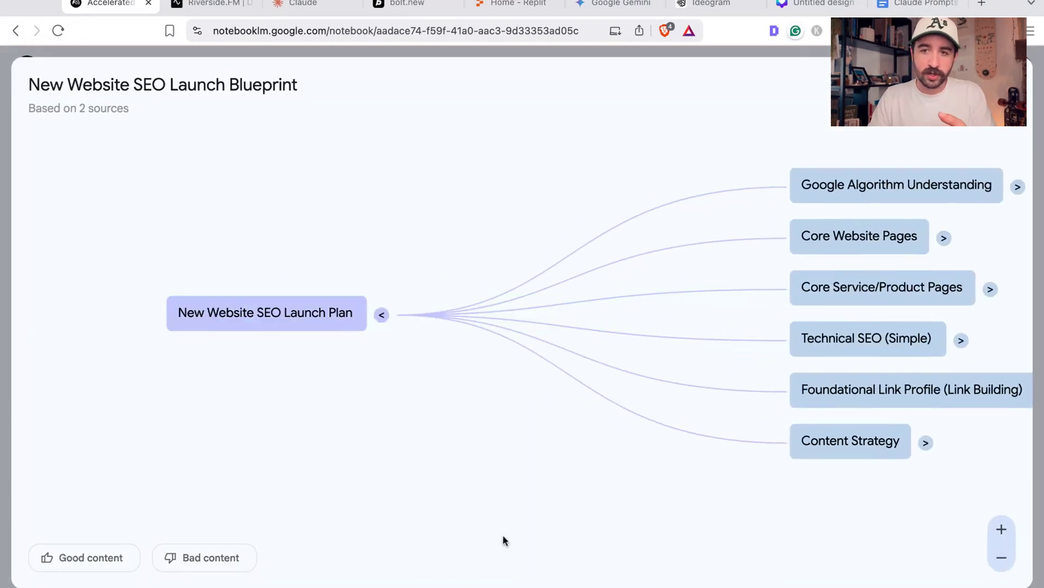
pyautogui.click(384, 316)
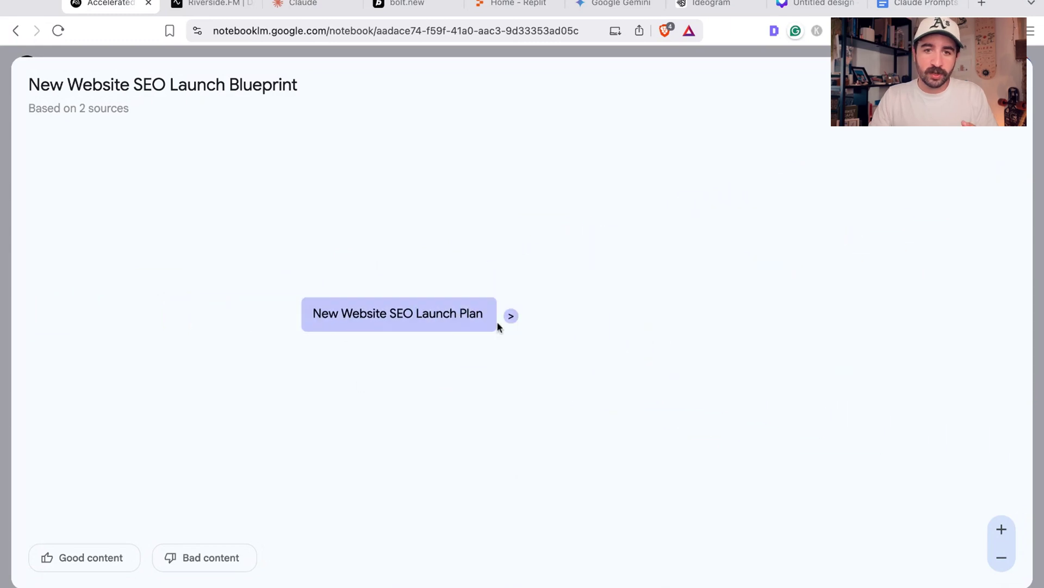
pyautogui.click(510, 314)
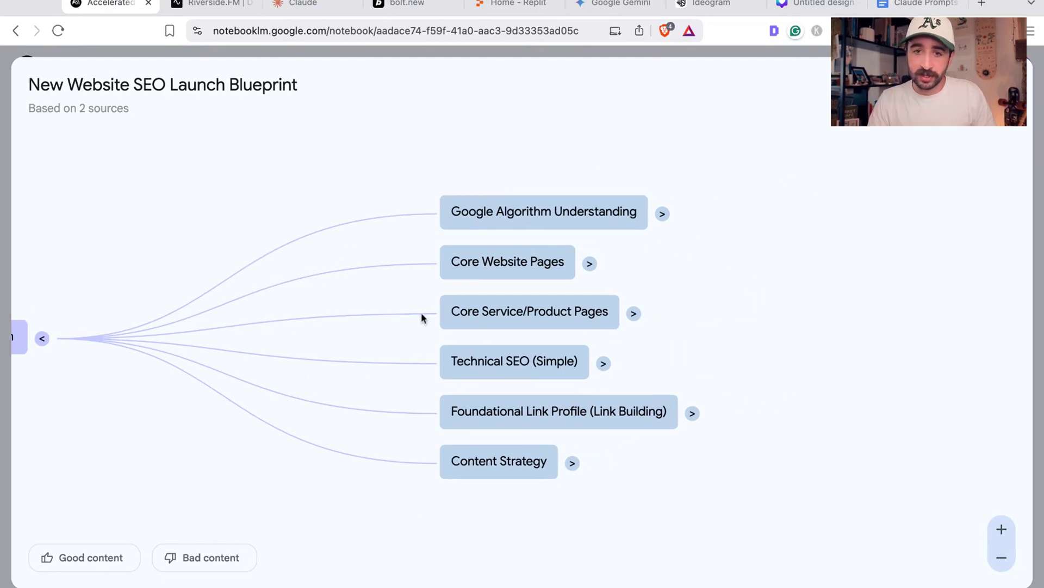
pyautogui.click(662, 214)
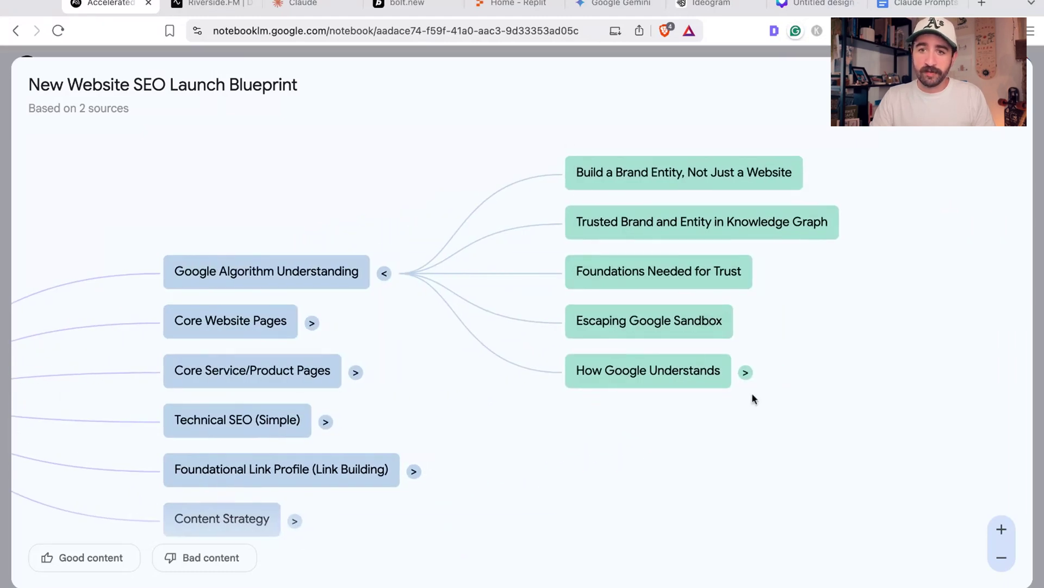
pyautogui.click(746, 372)
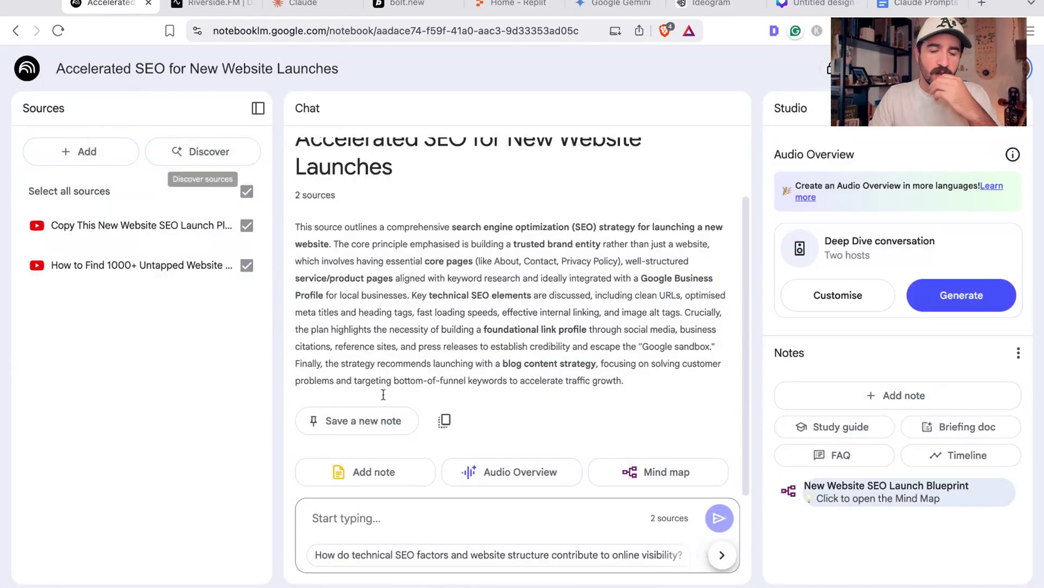
pyautogui.click(28, 76)
pyautogui.click(169, 264)
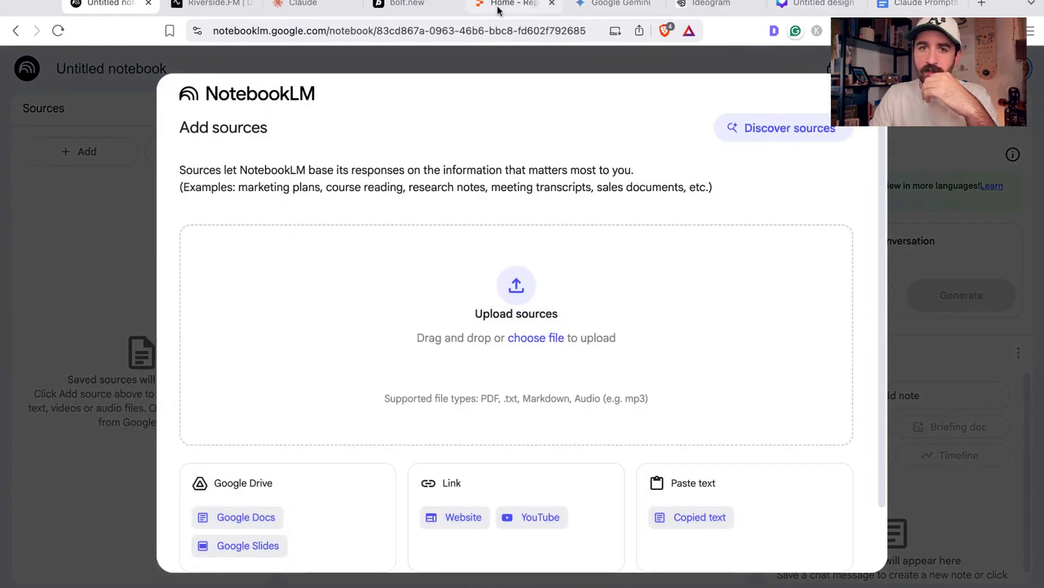
# - In a new tab, load the YouTube channel and search it for 'backlinks'
pyautogui.click(982, 4)
pyautogui.write('you')
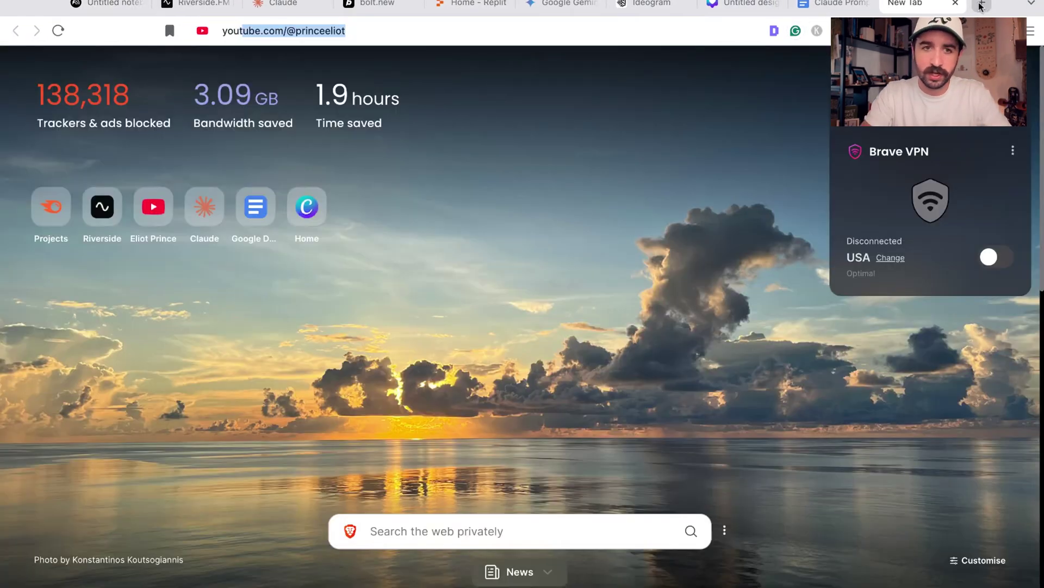
pyautogui.press('Return')
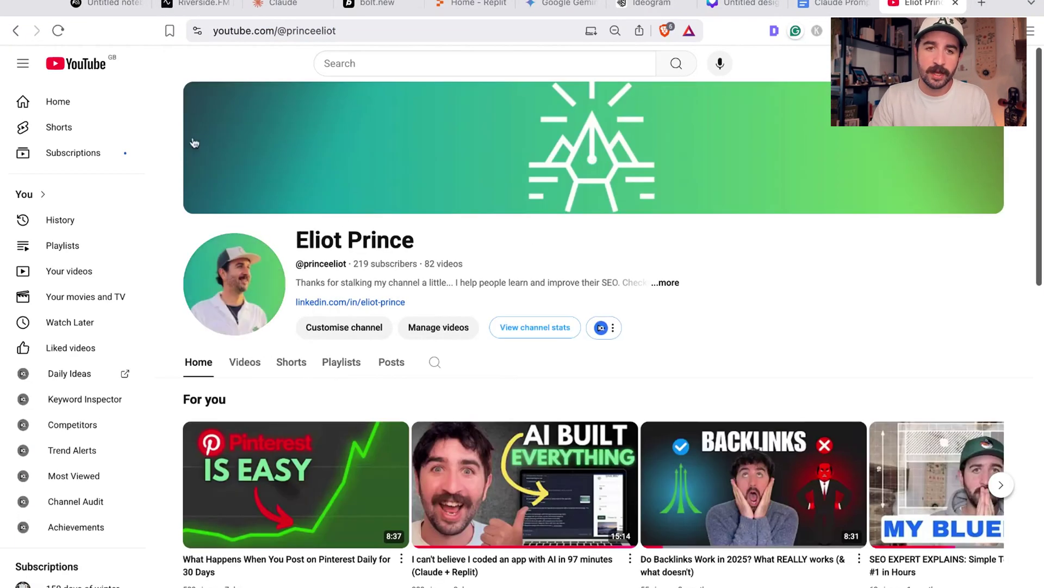
pyautogui.click(385, 65)
pyautogui.write('b')
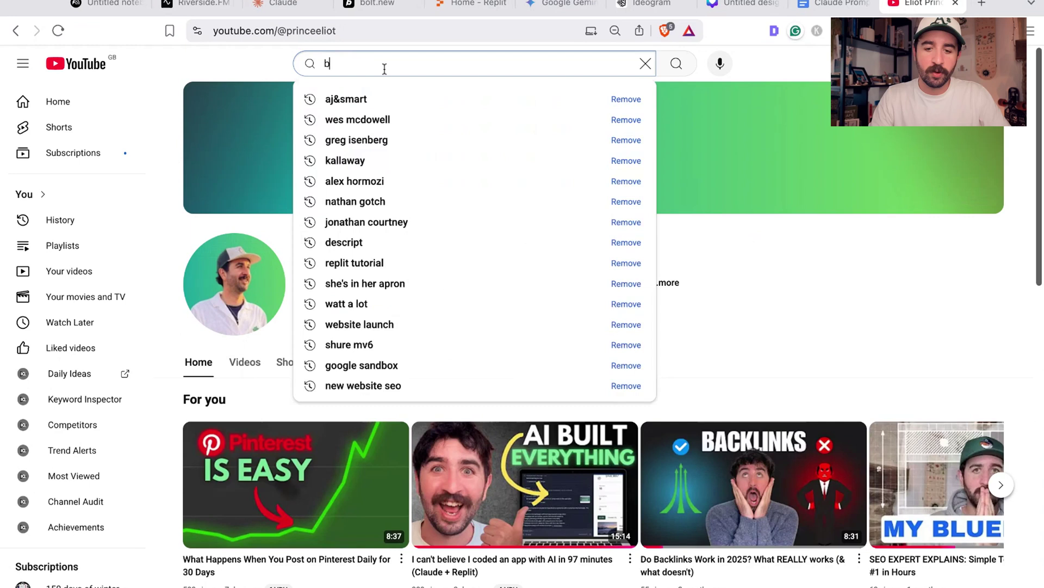
pyautogui.write('acki')
pyautogui.press('BackSpace')
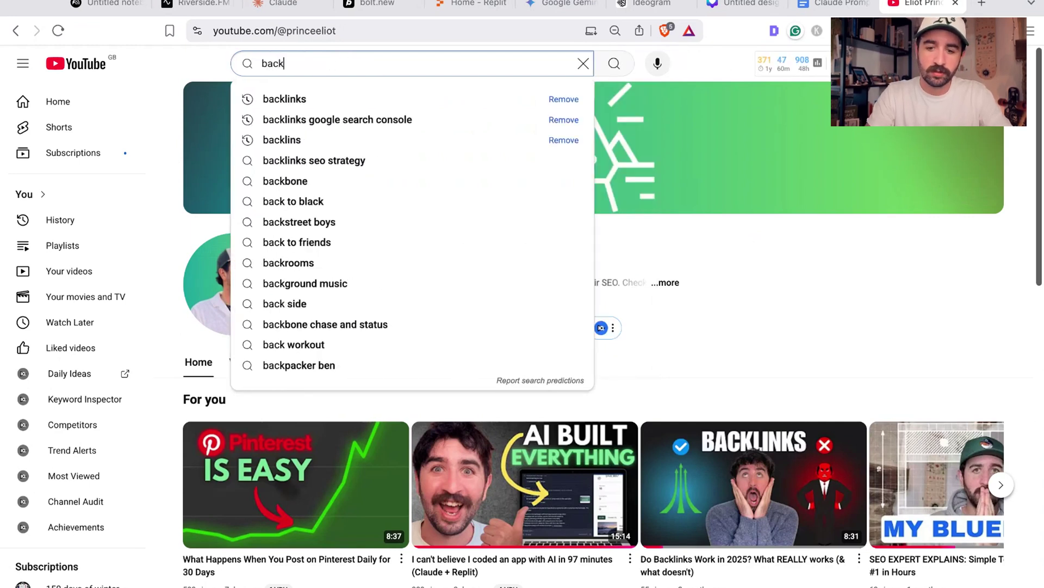
pyautogui.write('i')
pyautogui.press('BackSpace')
pyautogui.write('links')
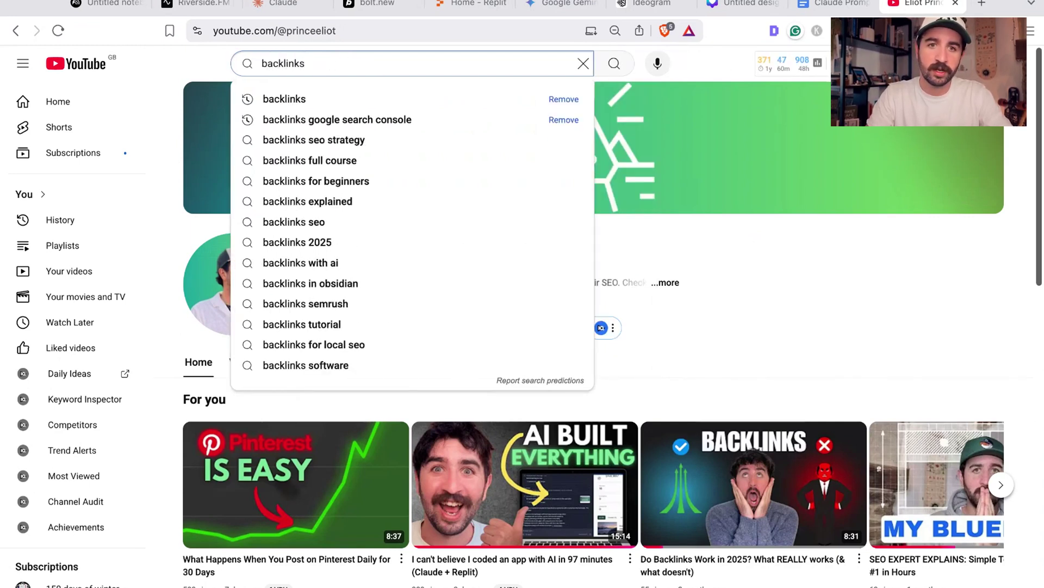
pyautogui.press('Return')
# - Open '10 Years of Link Building Advice in 10 Minutes', copy its link and pause it
pyautogui.click(315, 188)
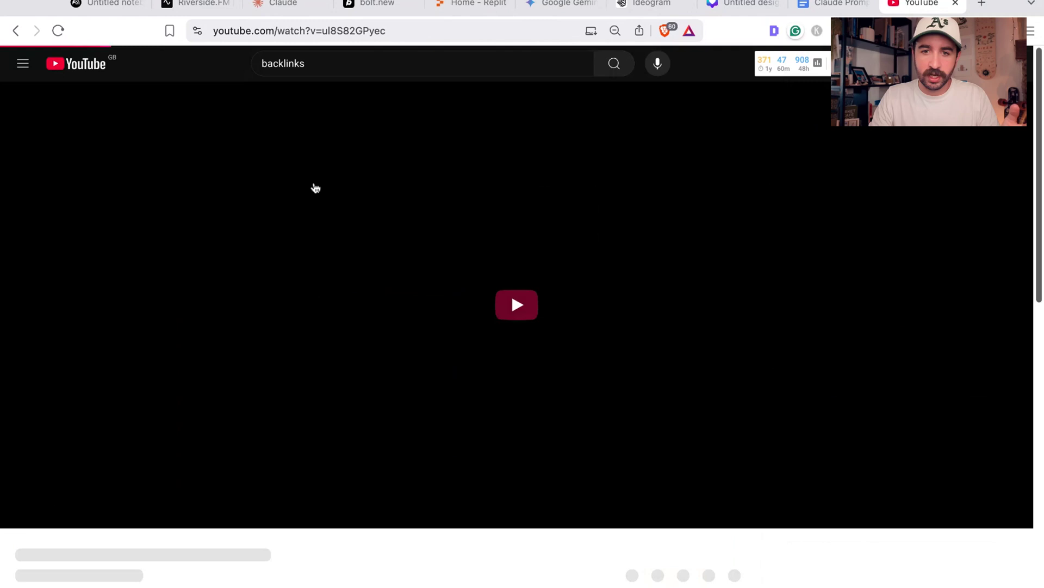
pyautogui.click(334, 31)
pyautogui.press('super+c')
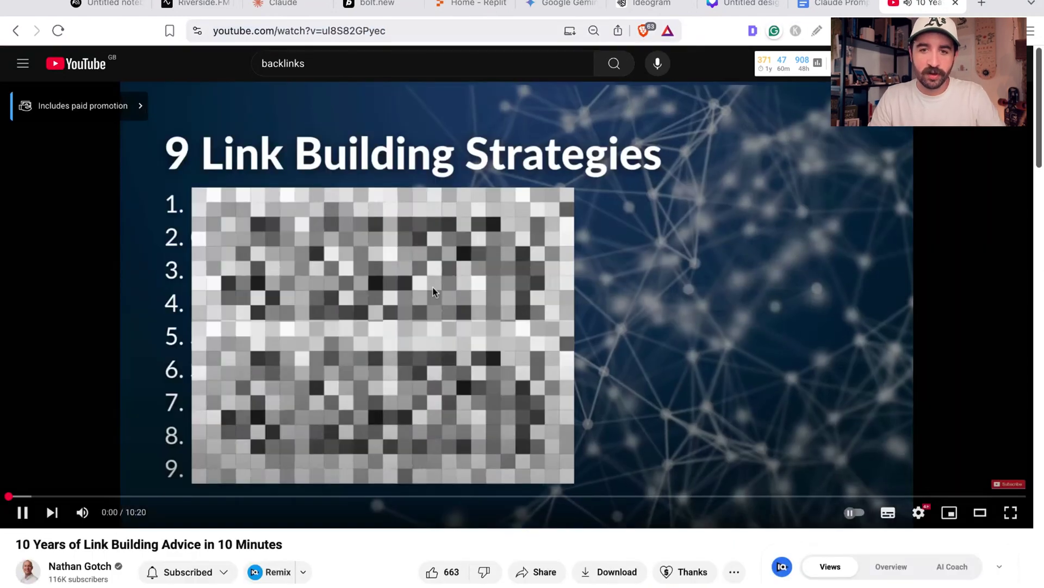
pyautogui.click(430, 297)
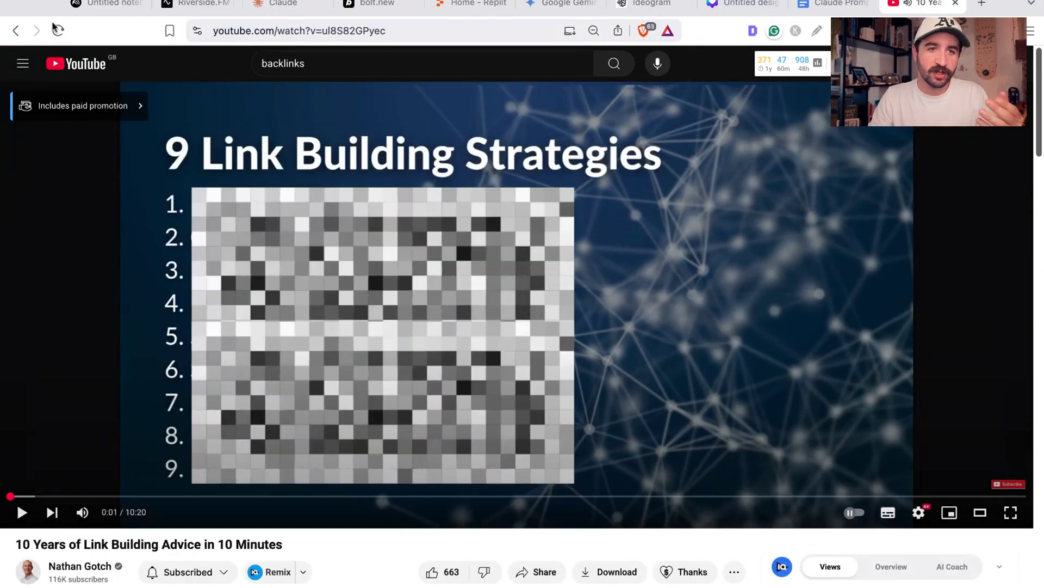
pyautogui.click(109, 5)
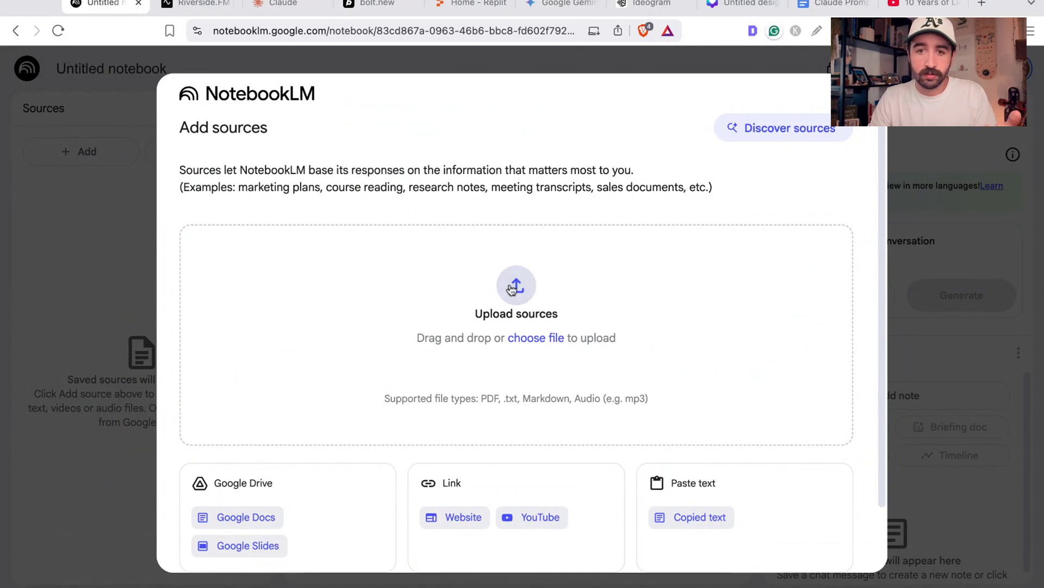
# - Paste the link-building video's URL as the new notebook's YouTube source
pyautogui.click(454, 517)
pyautogui.click(862, 124)
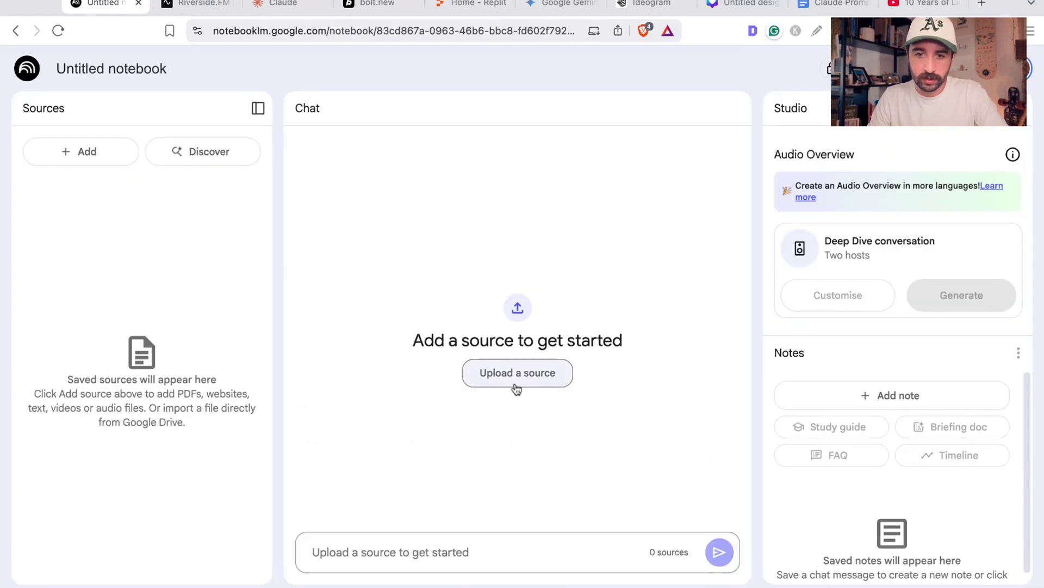
pyautogui.click(82, 151)
pyautogui.click(533, 520)
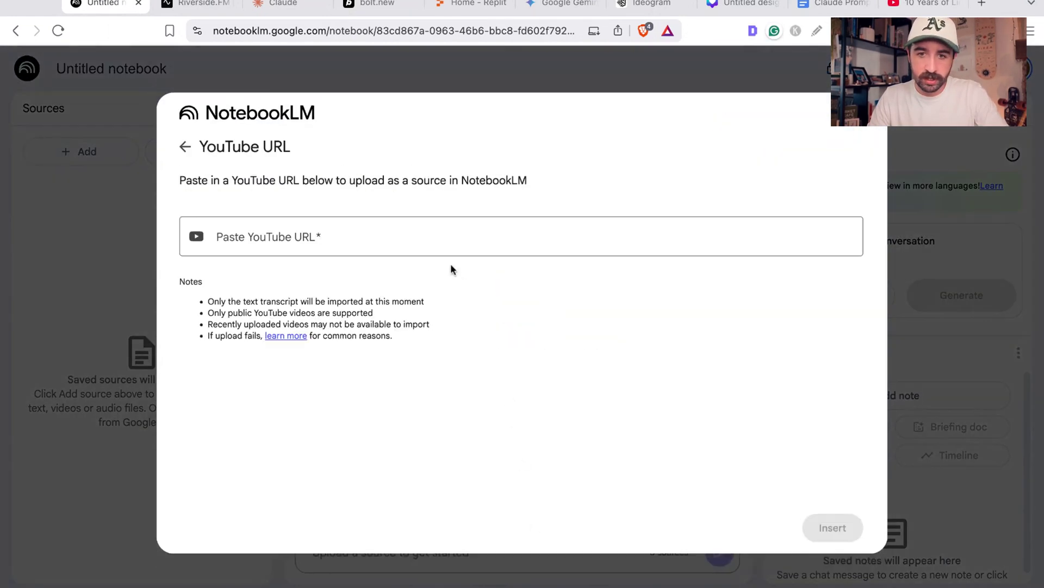
pyautogui.click(449, 238)
pyautogui.press('super+v')
pyautogui.click(822, 527)
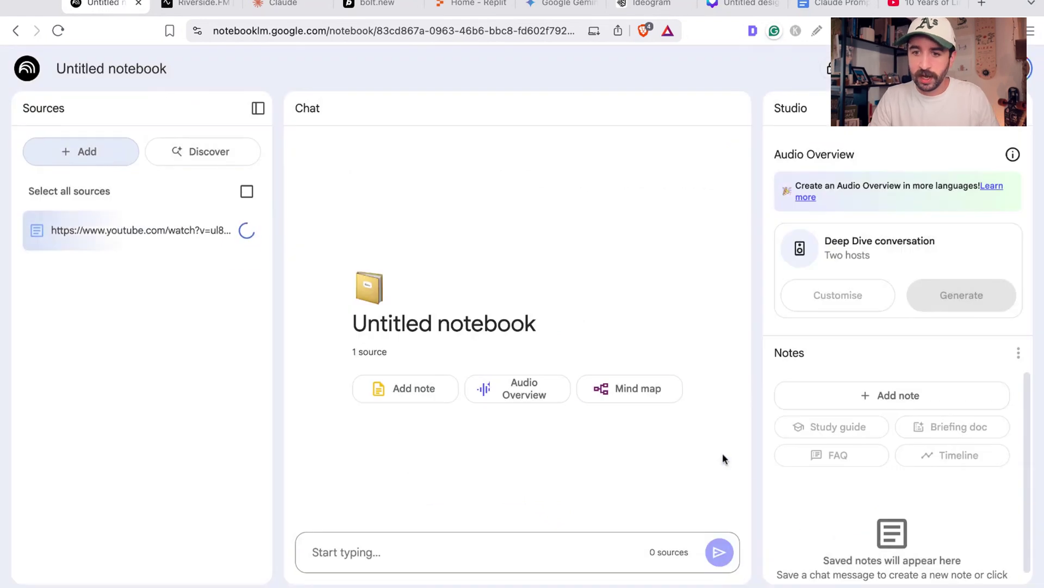
# - Generate a study guide, briefing doc, FAQ and mind map from the link-building video
pyautogui.click(847, 439)
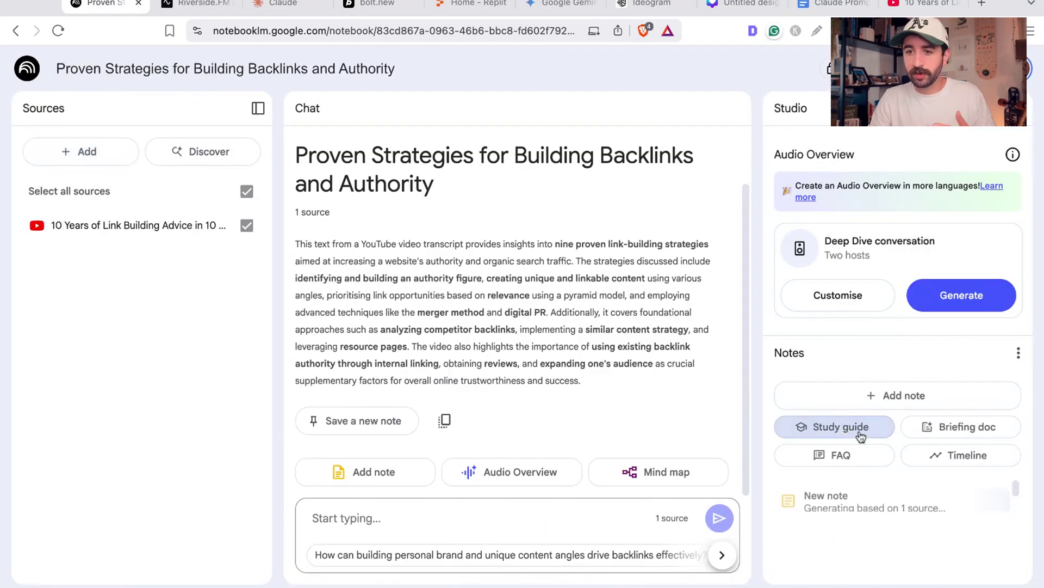
pyautogui.click(926, 434)
pyautogui.click(865, 445)
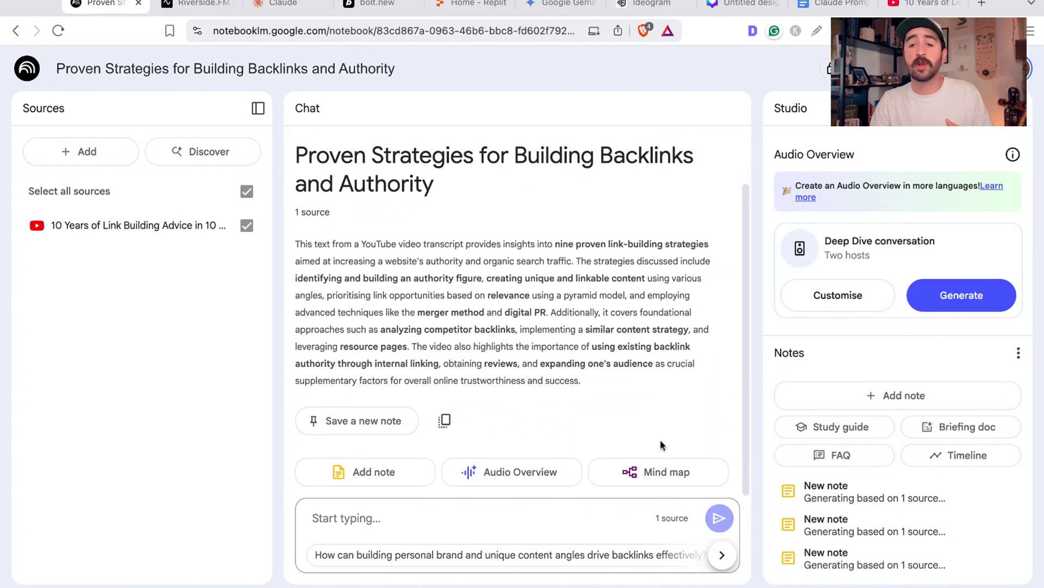
pyautogui.click(653, 484)
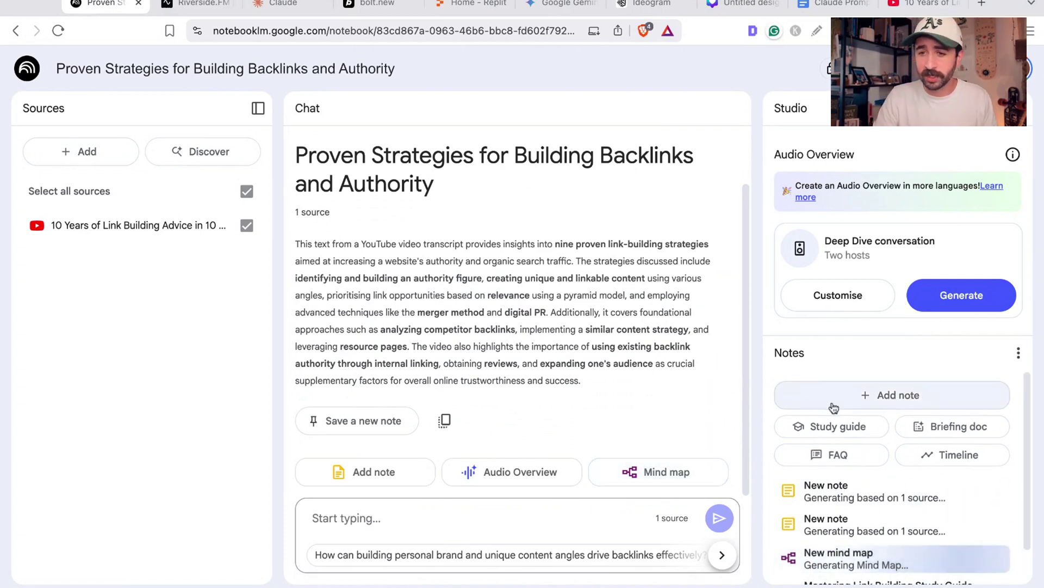
pyautogui.scroll(-1, 870, 490)
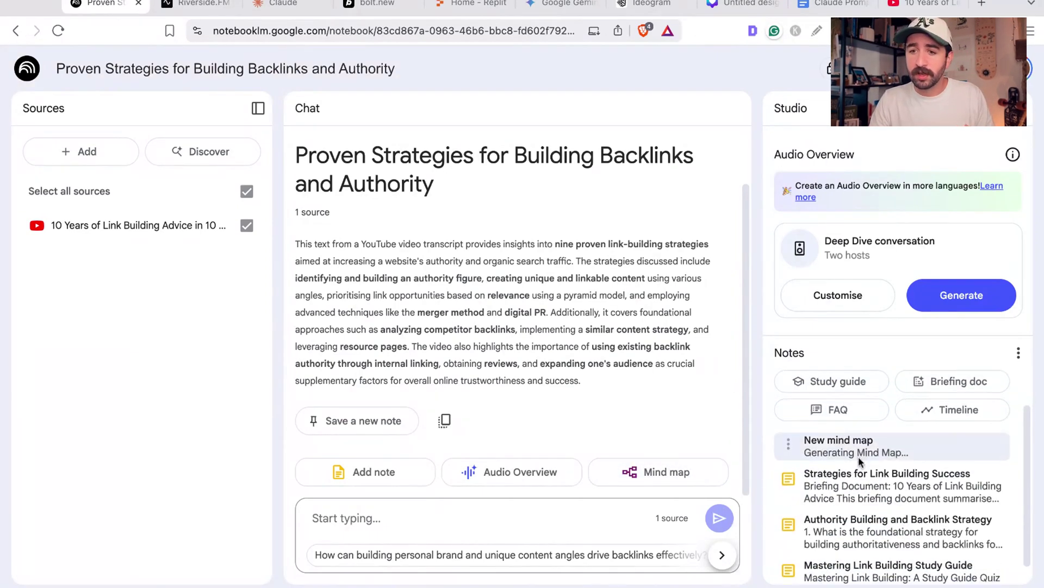
pyautogui.scroll(-1, 869, 446)
# - Open the 'Strategies for Link Building Success' briefing, scroll through it, and close it
pyautogui.click(858, 452)
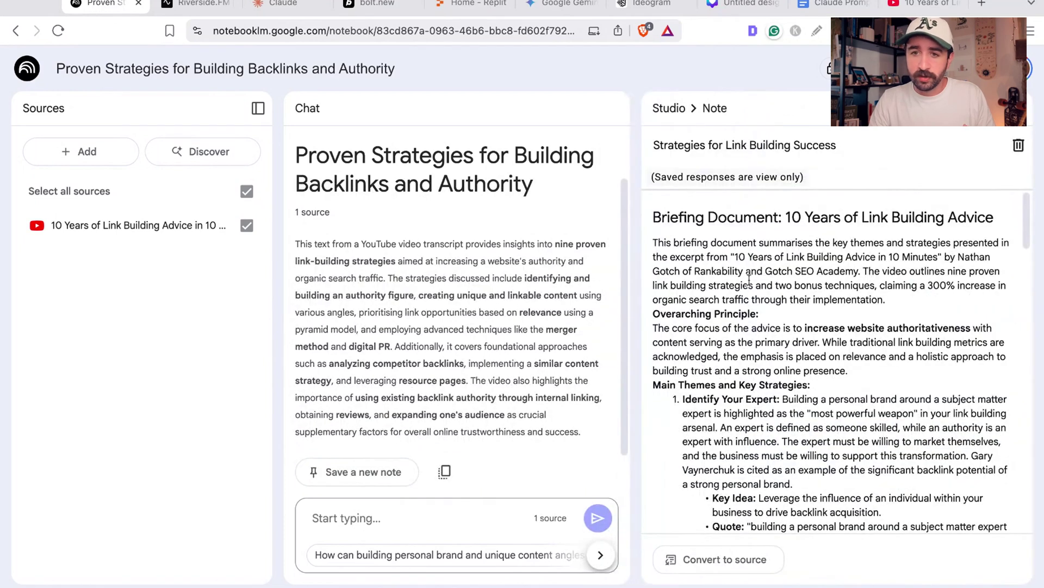
pyautogui.scroll(-10, 719, 231)
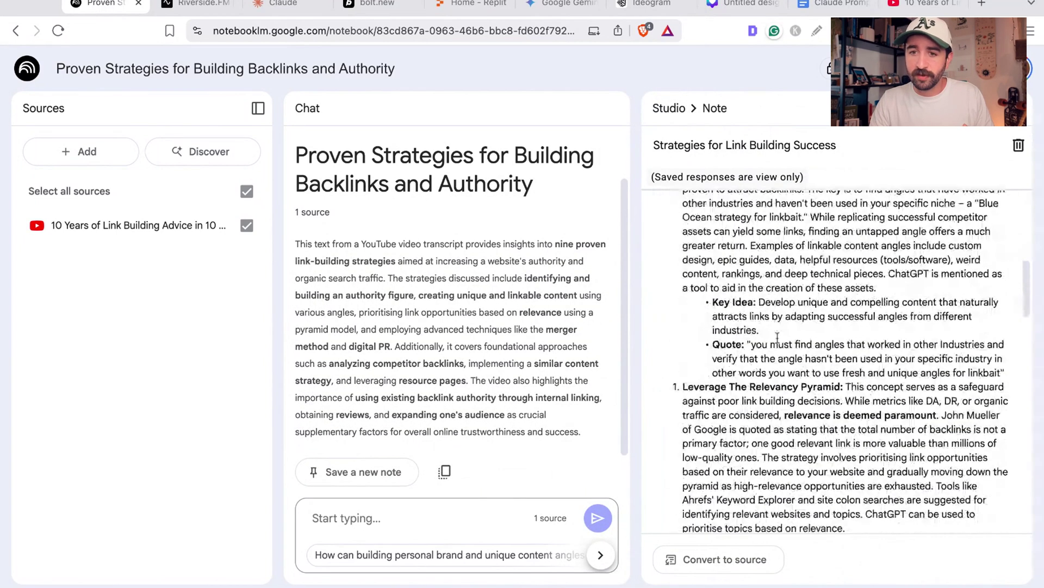
pyautogui.scroll(-6, 787, 333)
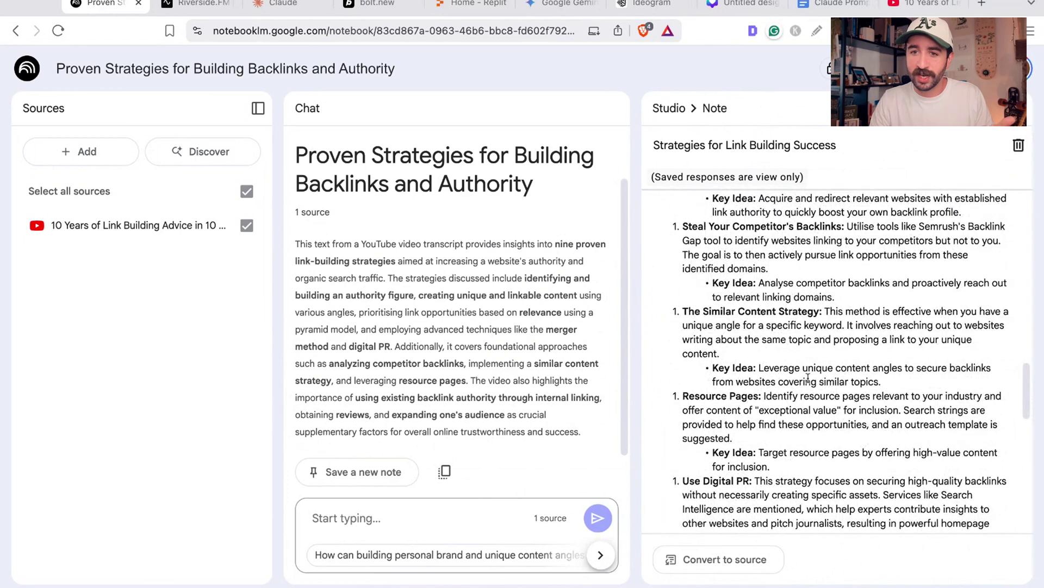
pyautogui.scroll(-5, 807, 378)
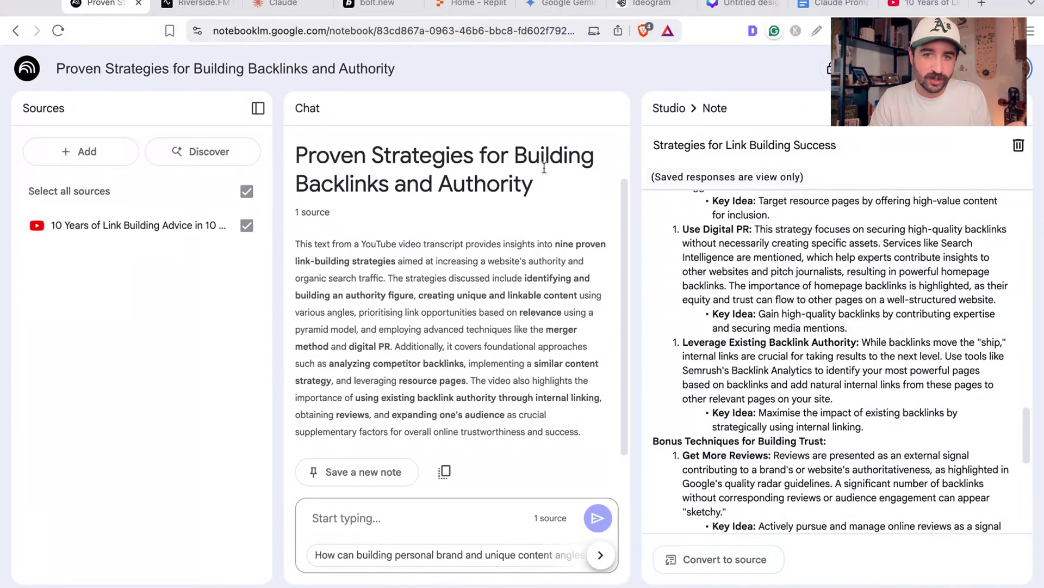
pyautogui.click(1033, 103)
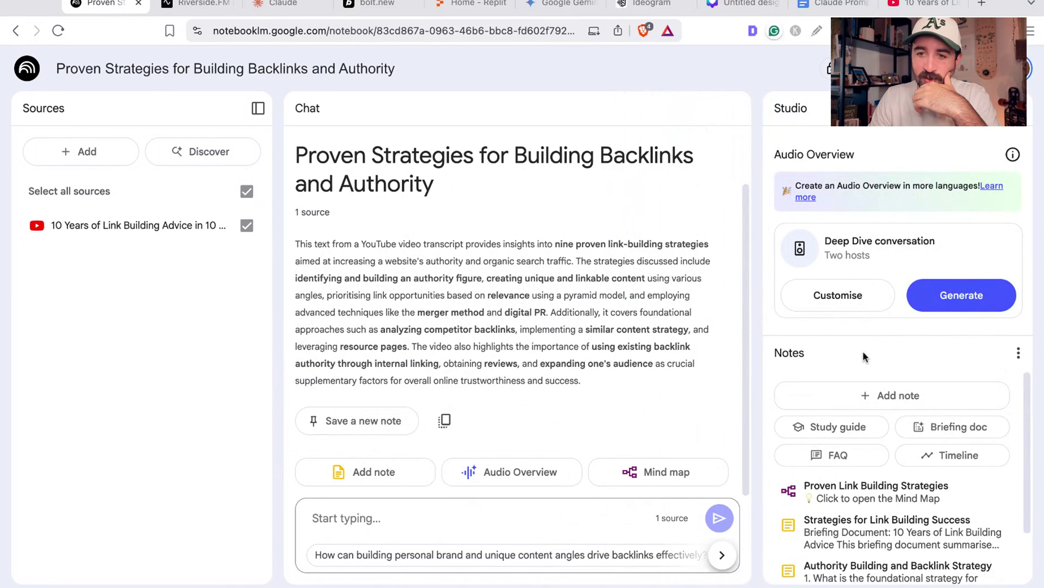
pyautogui.scroll(-2, 871, 500)
pyautogui.scroll(2, 877, 516)
pyautogui.click(865, 480)
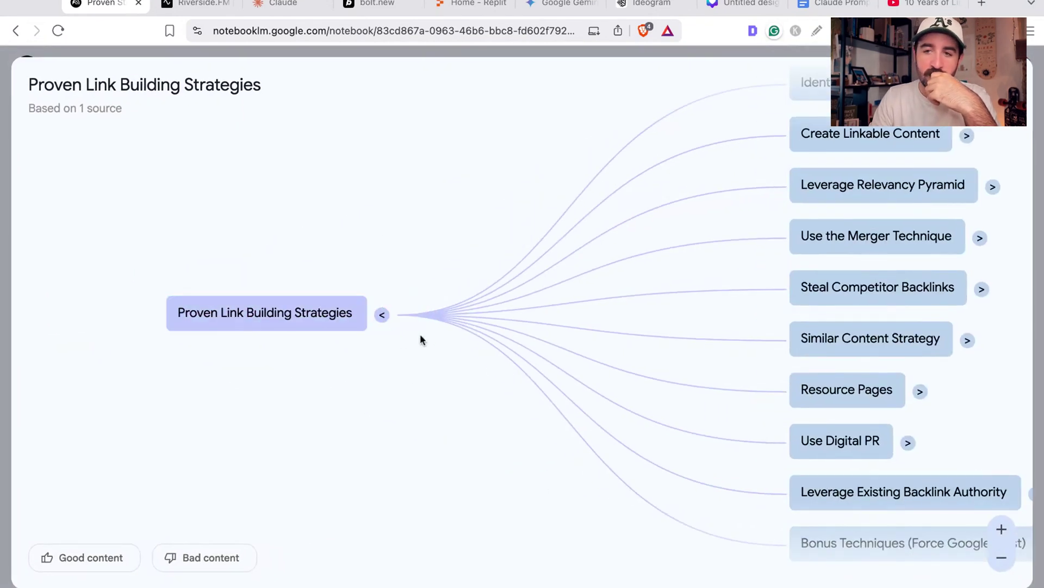
pyautogui.hscroll(5, 420, 340)
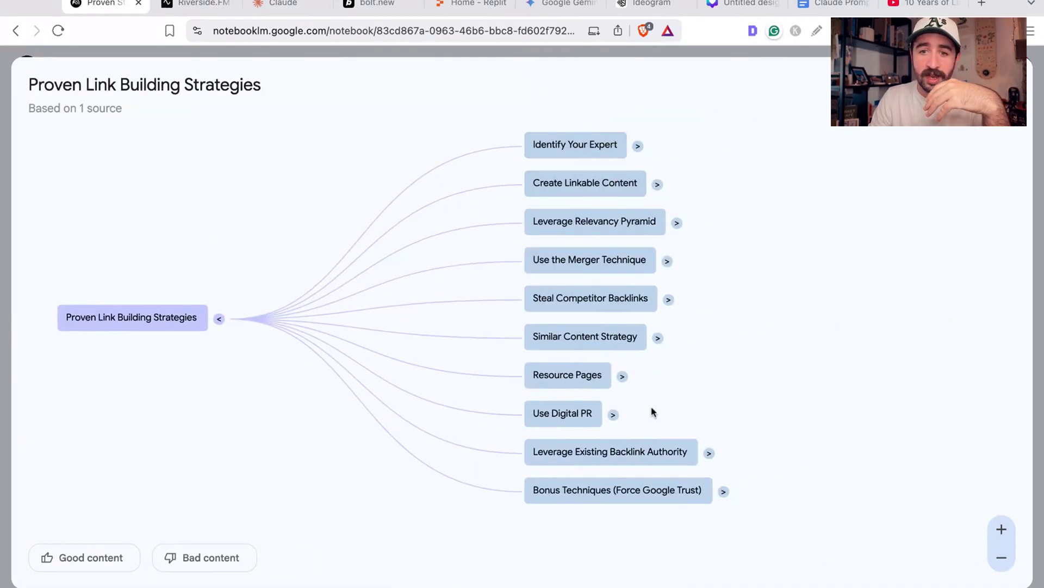
pyautogui.click(613, 414)
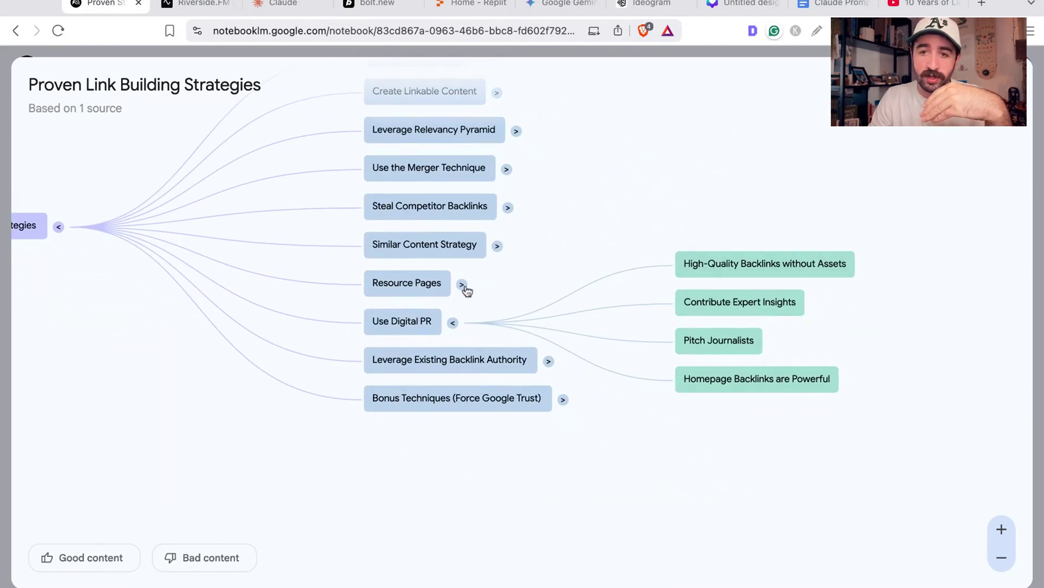
pyautogui.click(508, 208)
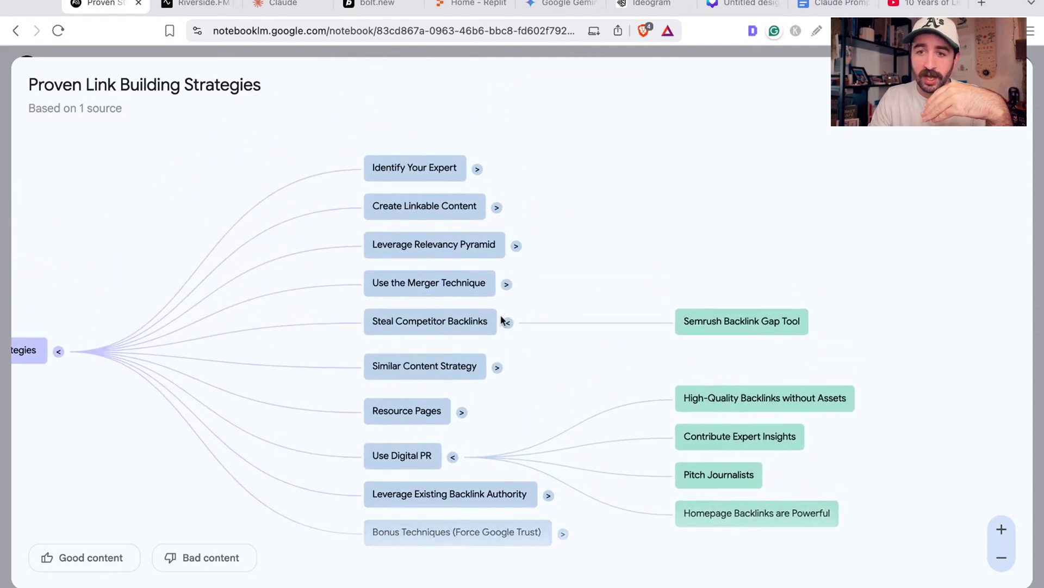
pyautogui.click(508, 325)
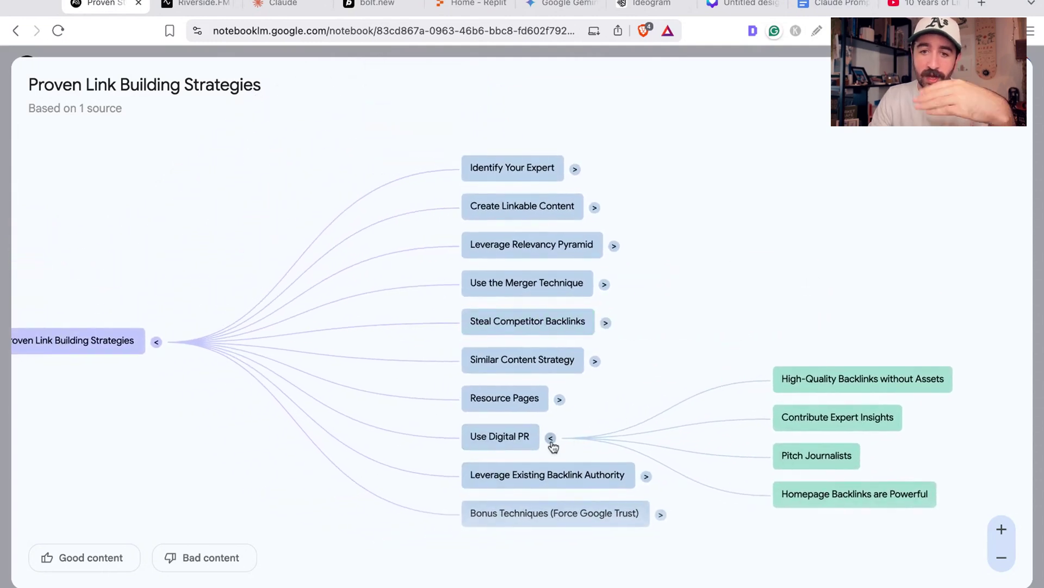
pyautogui.click(551, 438)
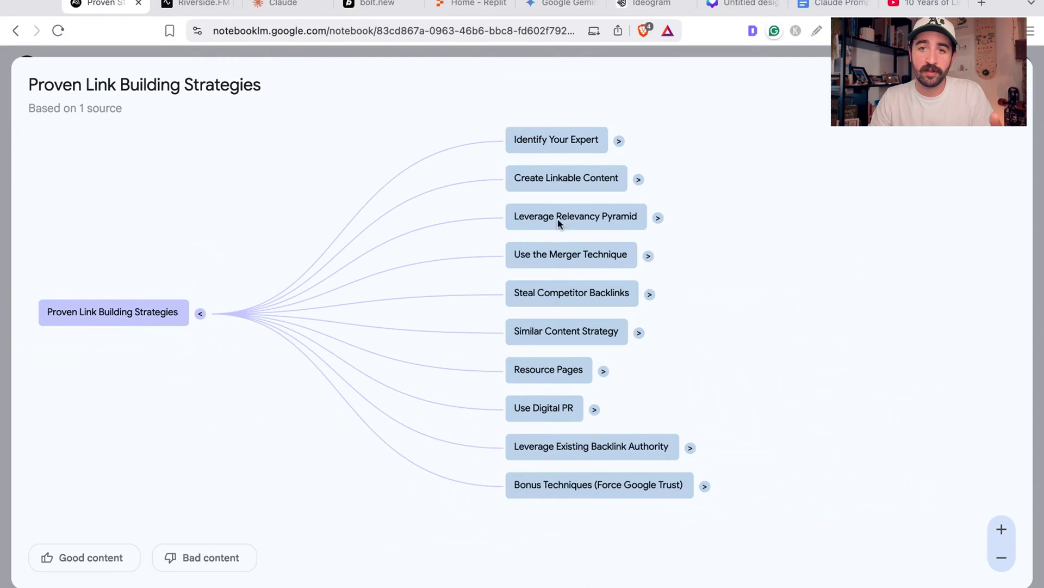
pyautogui.click(199, 314)
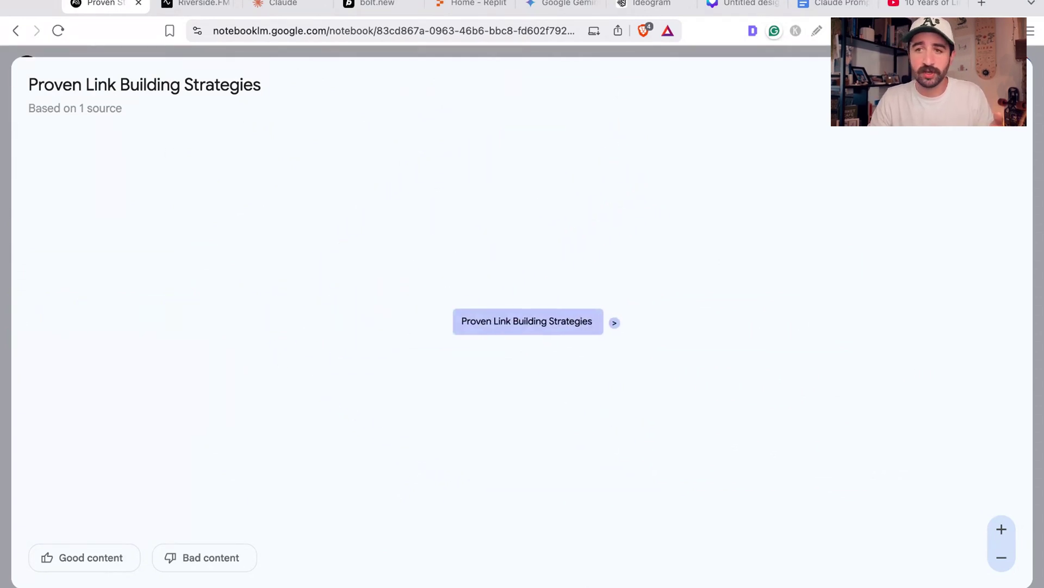
pyautogui.press('Escape')
# - Open the Mastering Link Building Study Guide and scroll through its quiz, essay questions and glossary
pyautogui.scroll(-2, 893, 435)
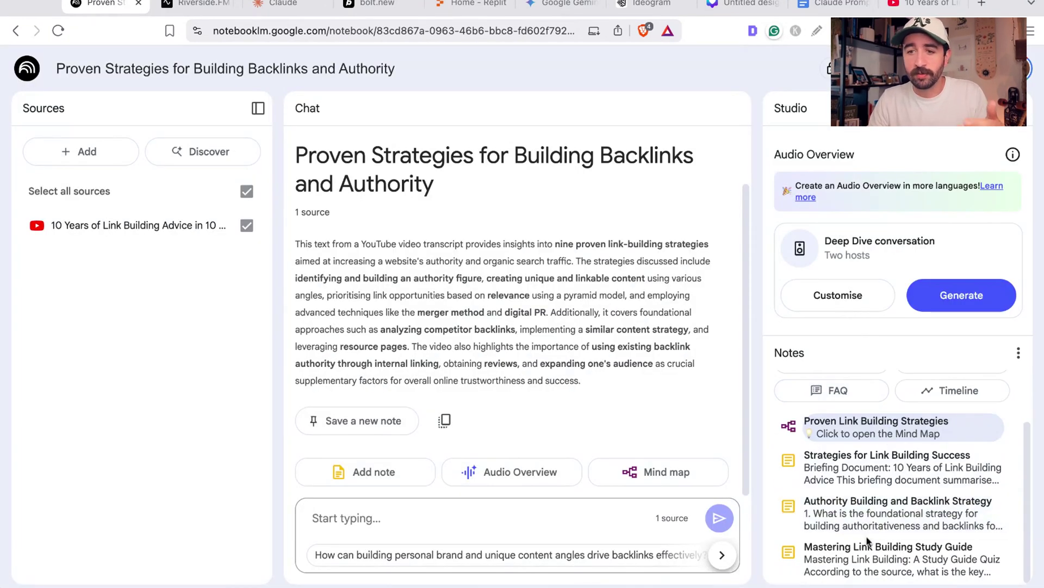
pyautogui.click(913, 569)
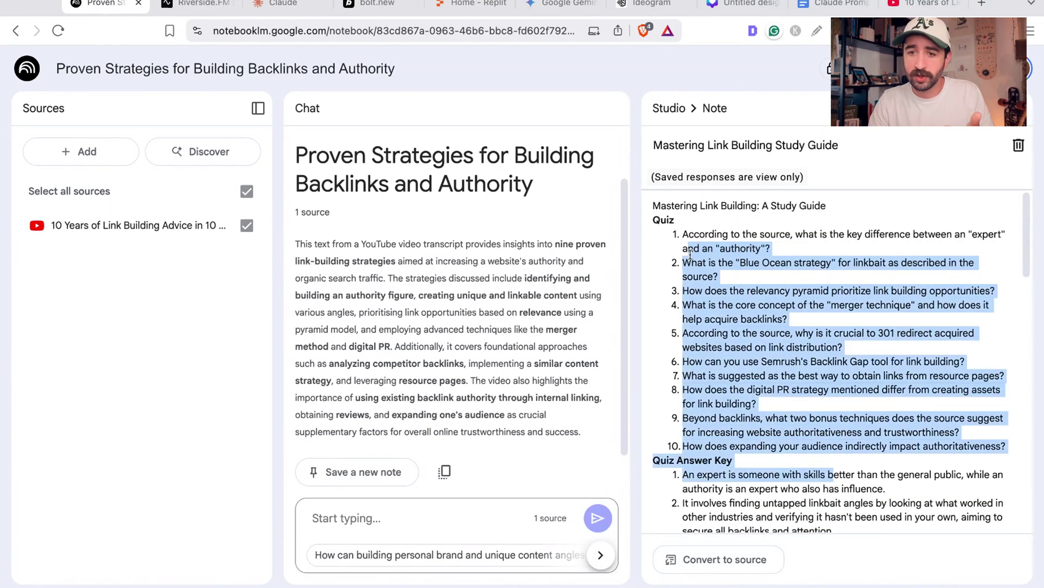
pyautogui.scroll(-10, 755, 412)
pyautogui.scroll(-6, 755, 412)
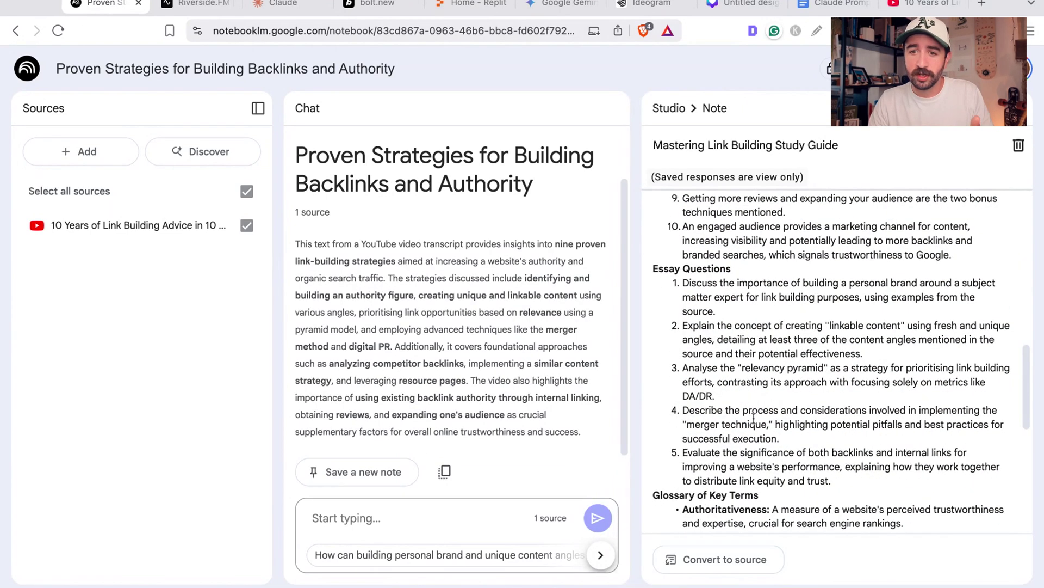
pyautogui.scroll(4, 808, 365)
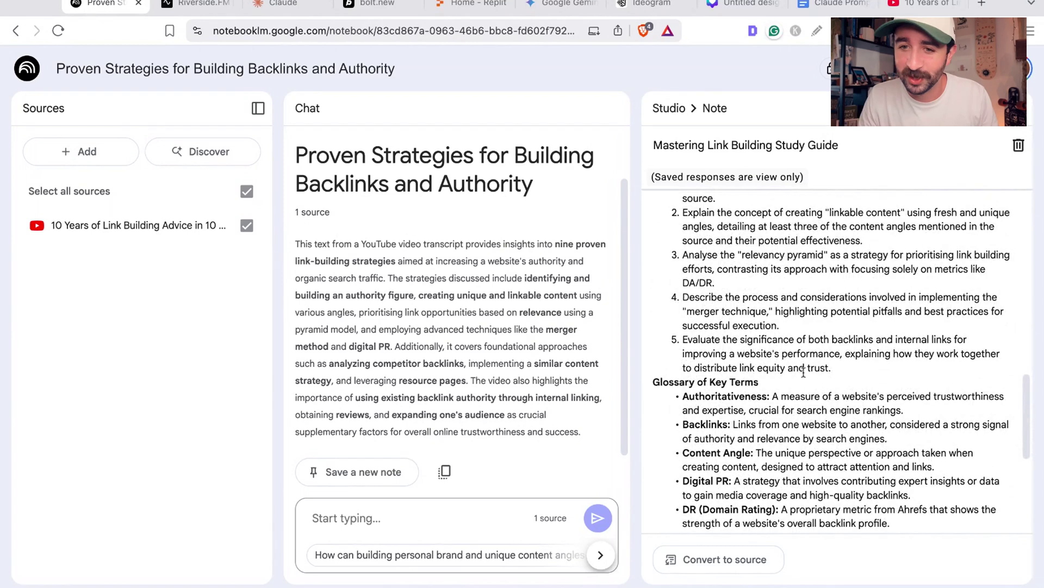
pyautogui.scroll(-3, 804, 372)
pyautogui.scroll(10, 816, 354)
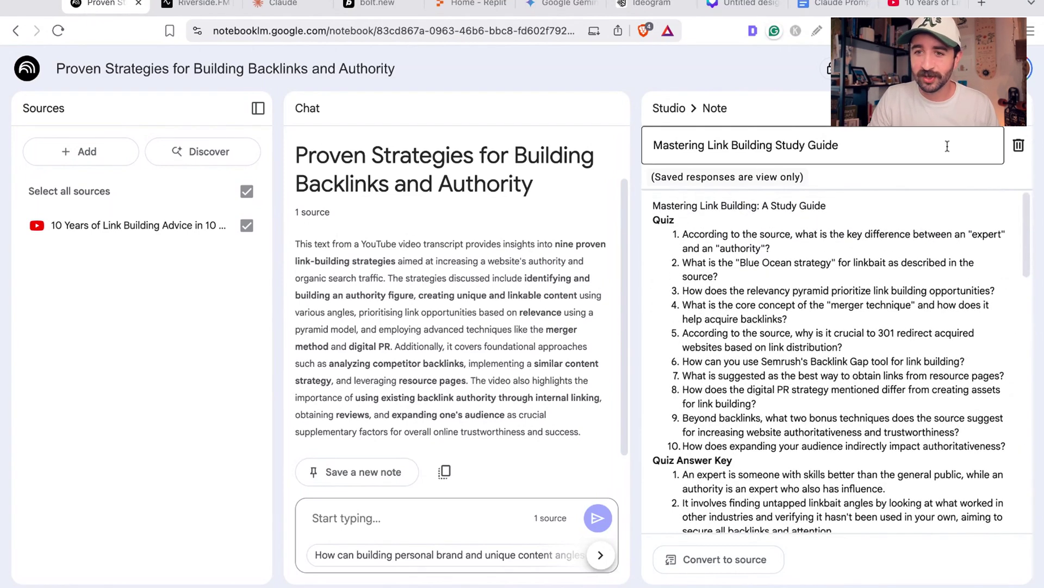
# - Switch to Riverside's dashboard and look over the recent red flag projects and AI tools
pyautogui.click(195, 5)
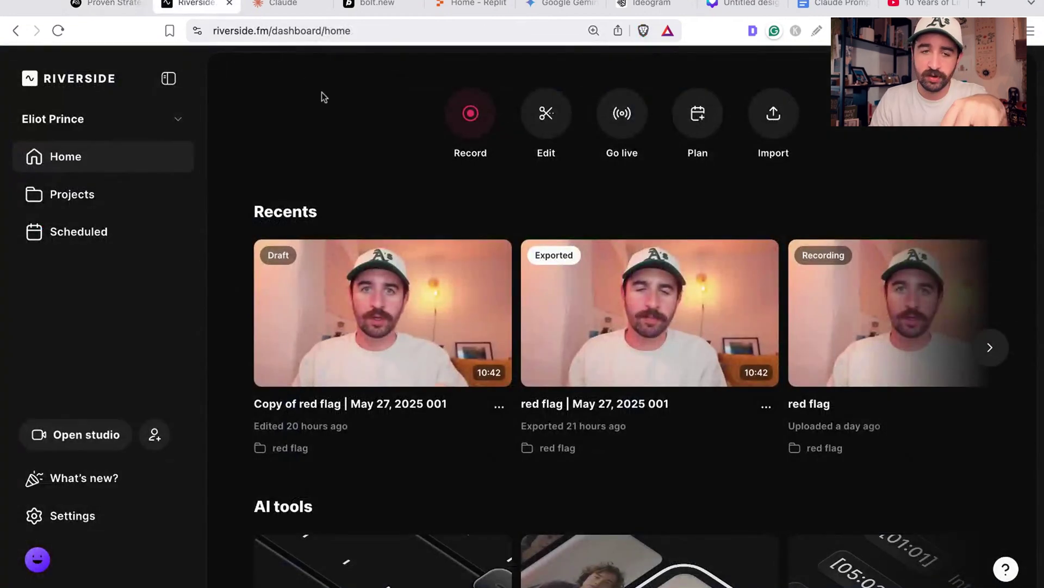
pyautogui.scroll(-4, 377, 194)
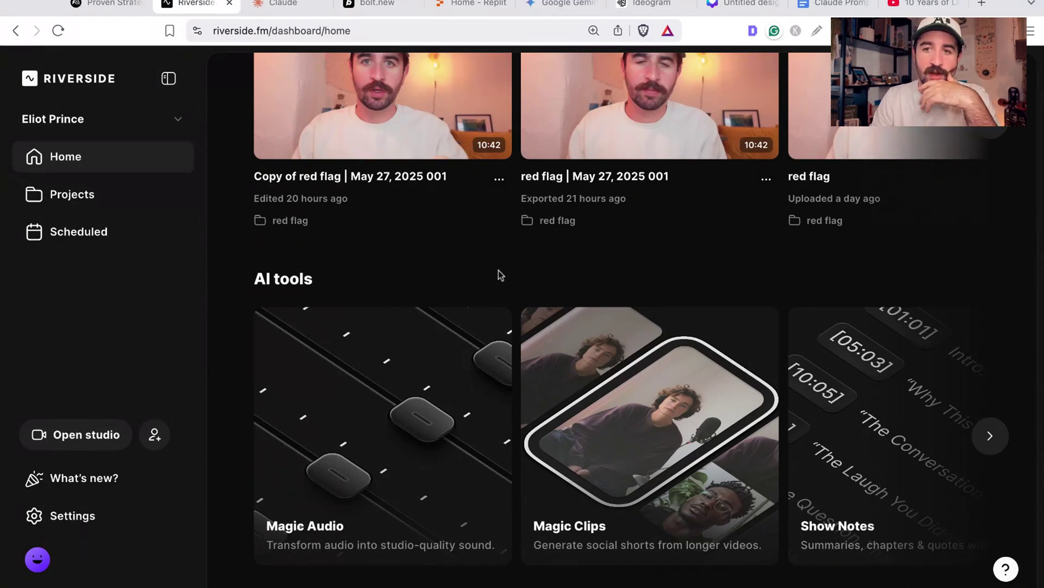
pyautogui.scroll(2, 500, 273)
pyautogui.moveTo(655, 298)
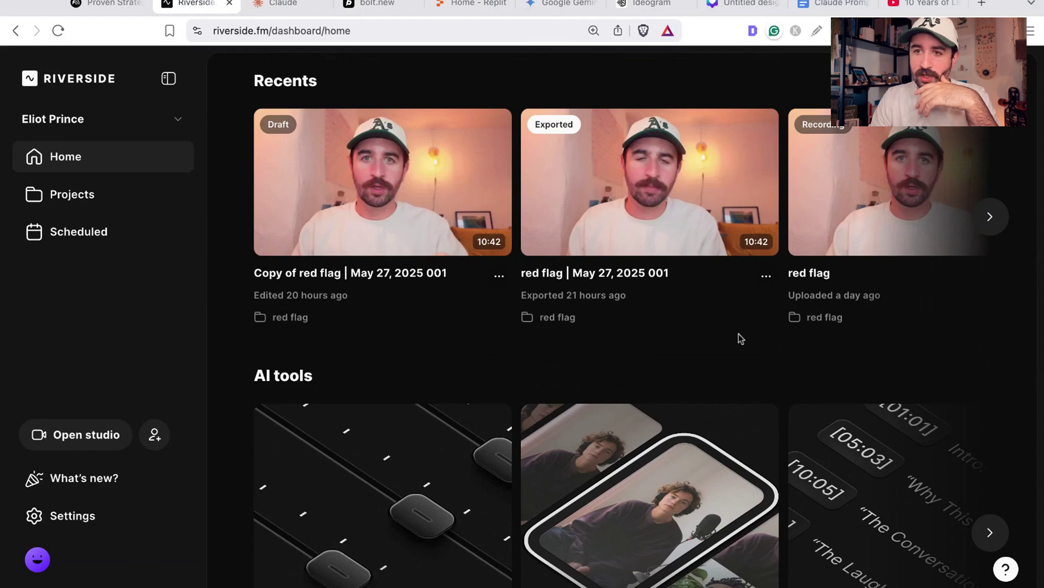
pyautogui.hscroll(2, 933, 292)
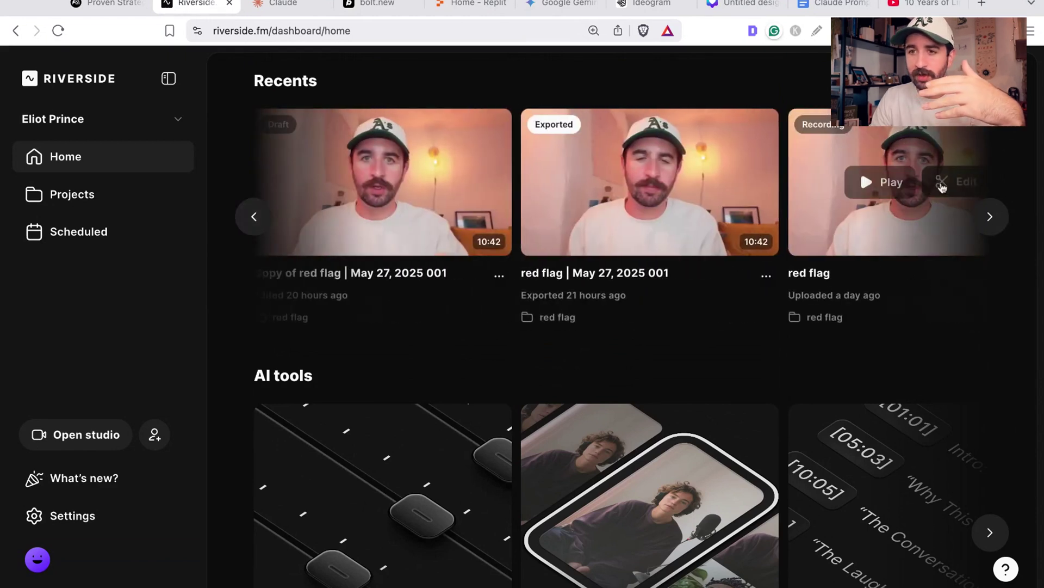
# - Open the red flag recording and apply pause removal, filler-word removal and the 00:44–00:57 fluff cut
pyautogui.click(942, 185)
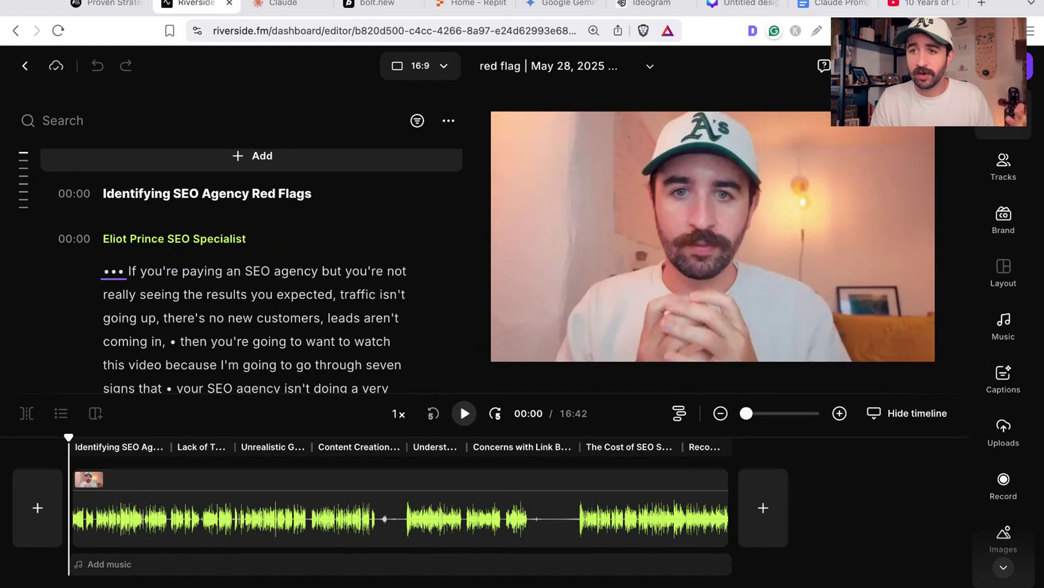
pyautogui.click(977, 133)
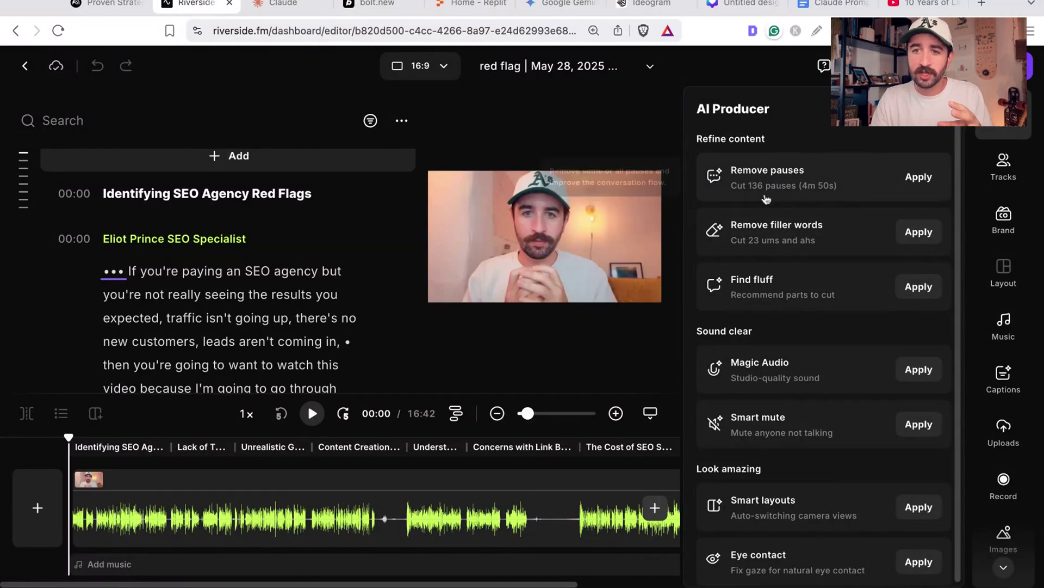
pyautogui.click(911, 188)
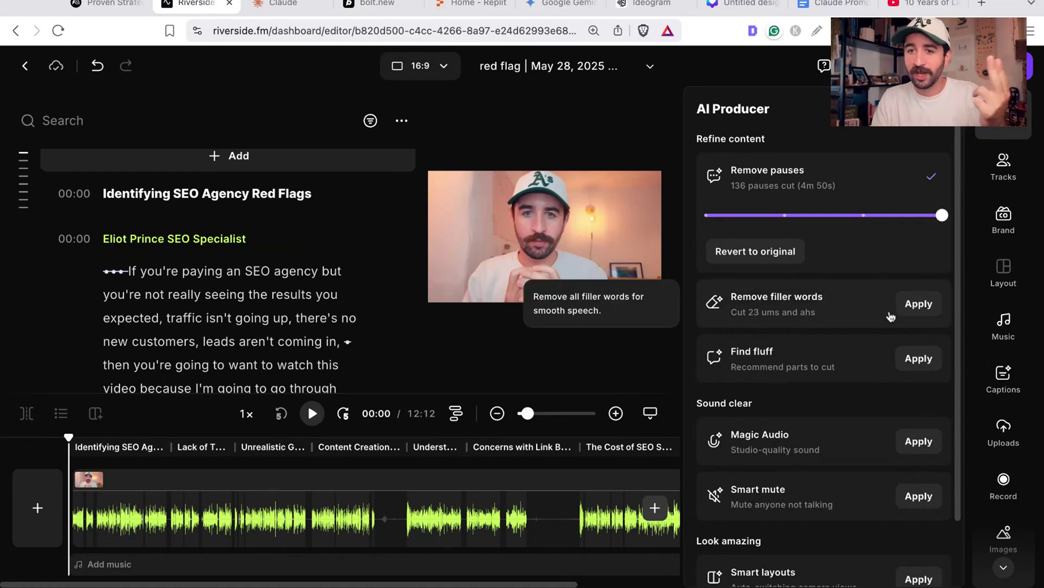
pyautogui.click(912, 303)
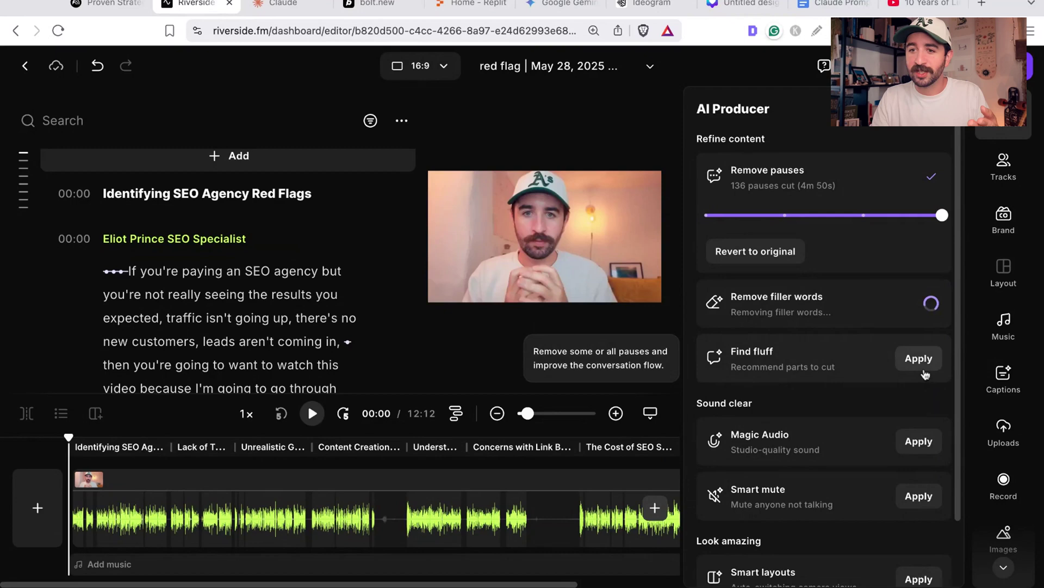
pyautogui.click(919, 359)
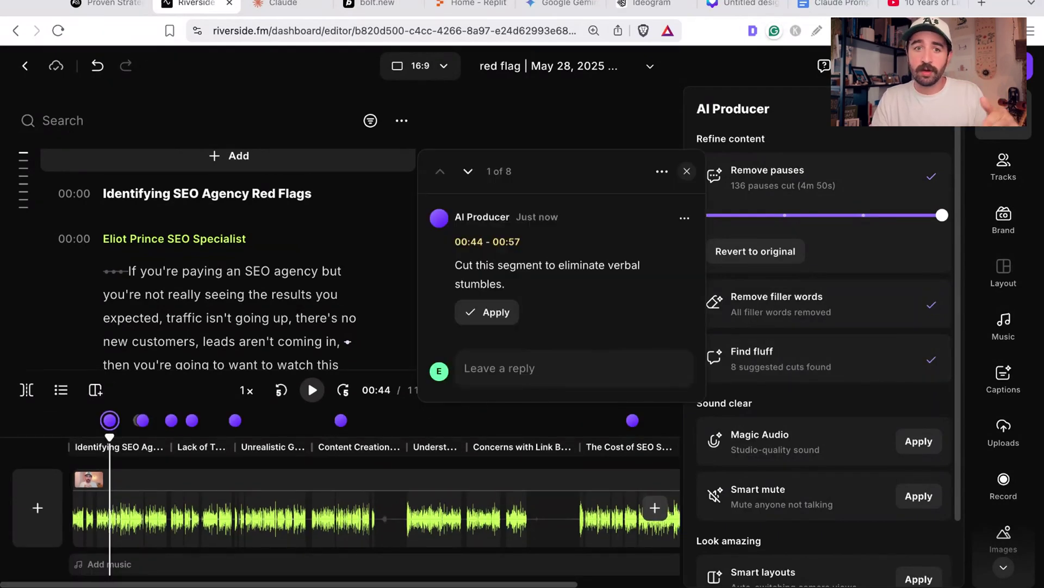
pyautogui.click(494, 312)
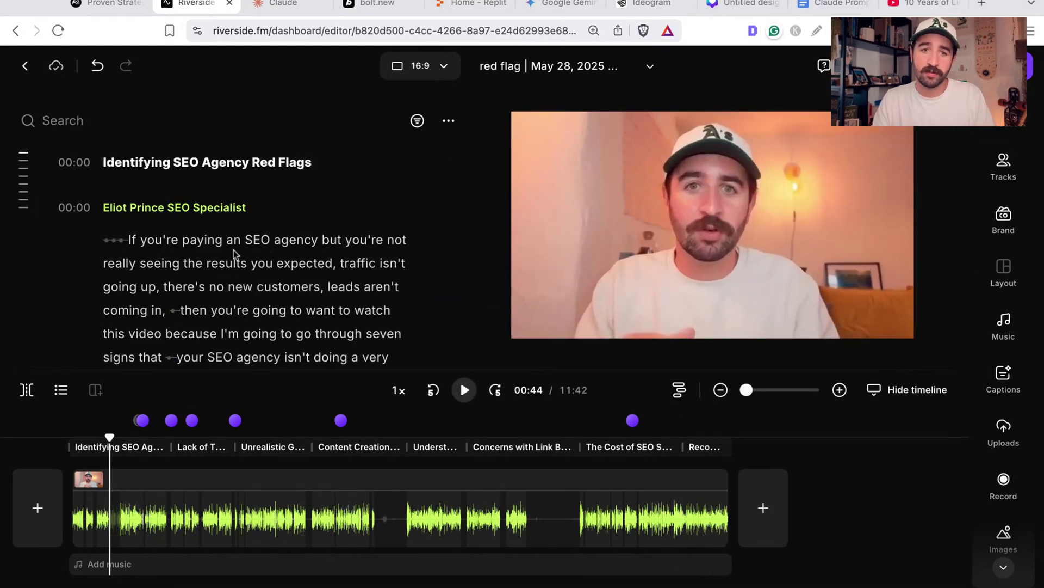
# - Delete the transcript words 'new' and 'want', undo both, then copy the full transcript
pyautogui.click(181, 235)
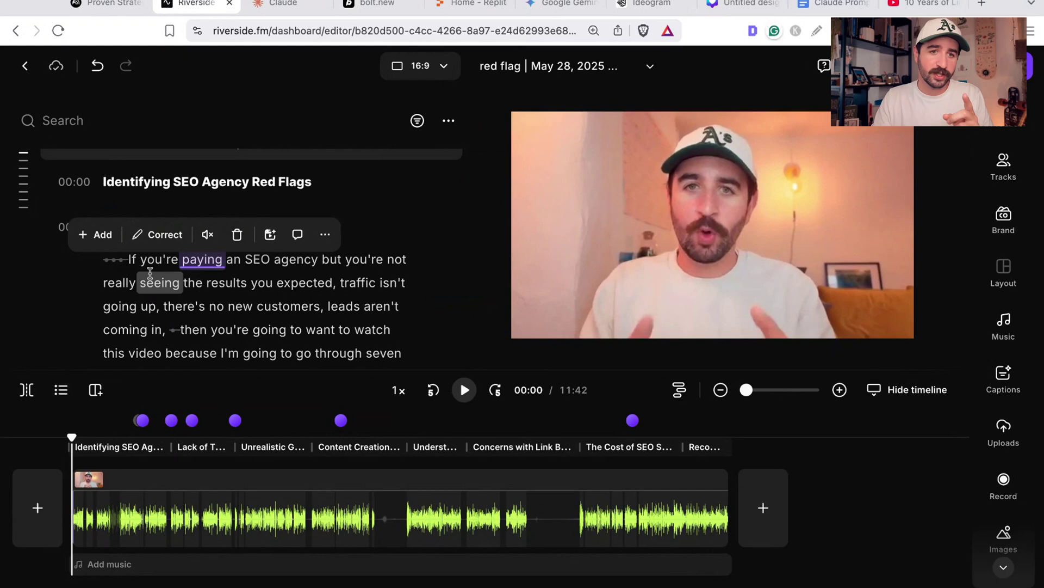
pyautogui.moveTo(145, 257); pyautogui.dragTo(280, 301)
pyautogui.click(251, 282)
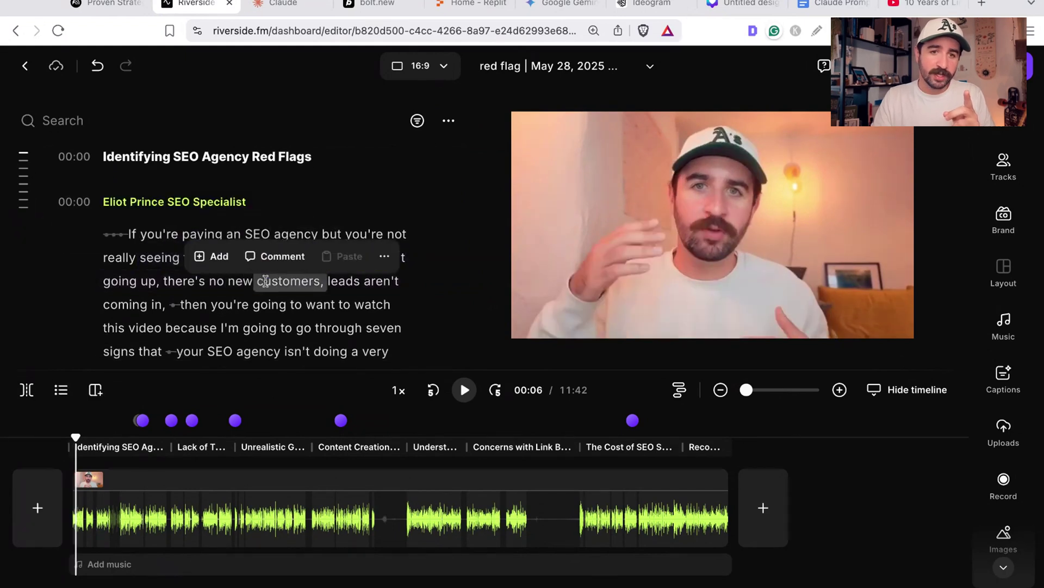
pyautogui.press('BackSpace')
pyautogui.click(308, 304)
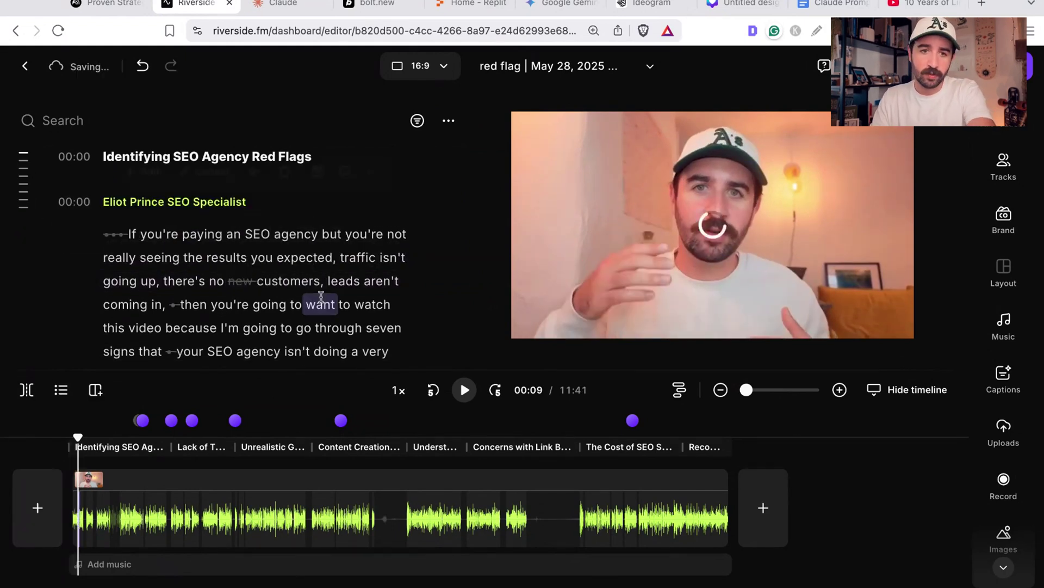
pyautogui.press('BackSpace')
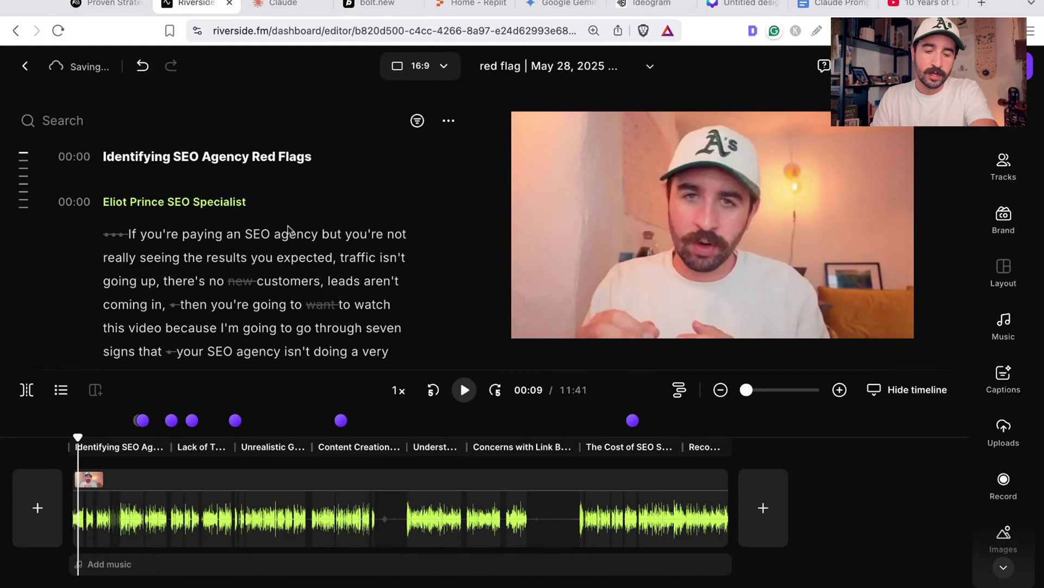
pyautogui.press('super+z')
pyautogui.press('super+z')
pyautogui.click(449, 121)
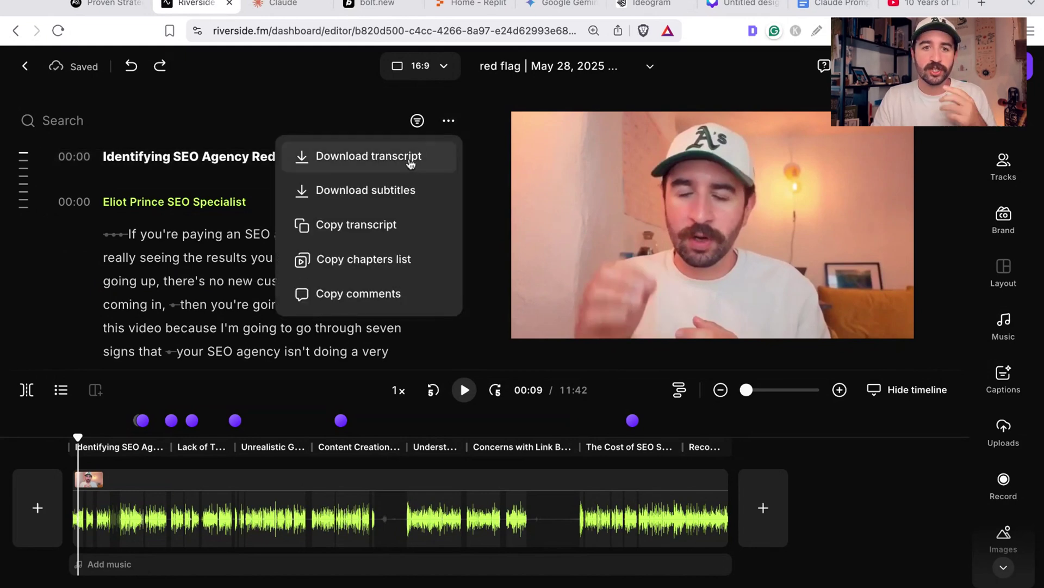
pyautogui.click(387, 228)
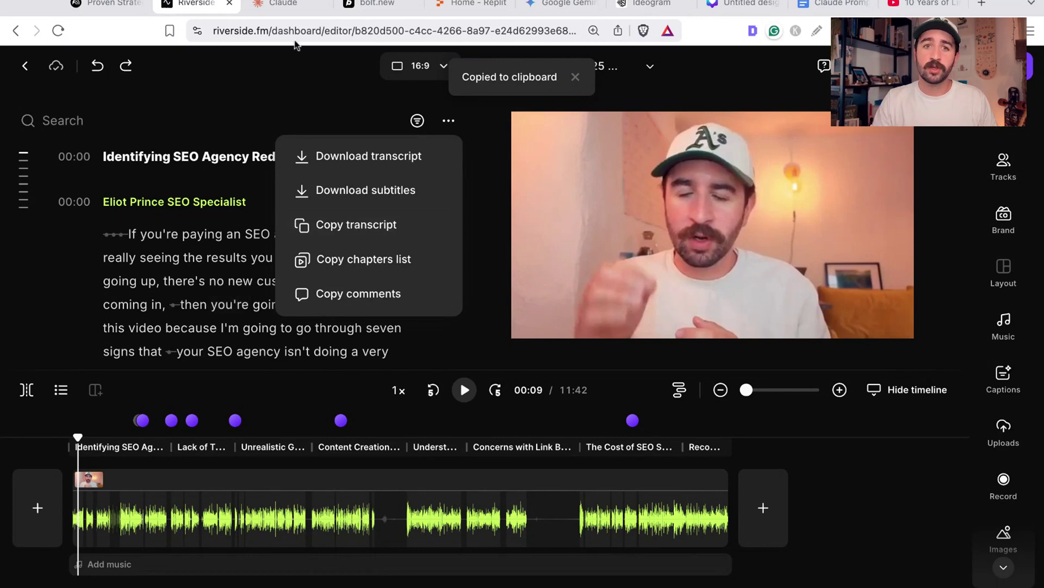
# - Start a new Claude chat, keeping Sonnet 4 as the model
pyautogui.click(284, 14)
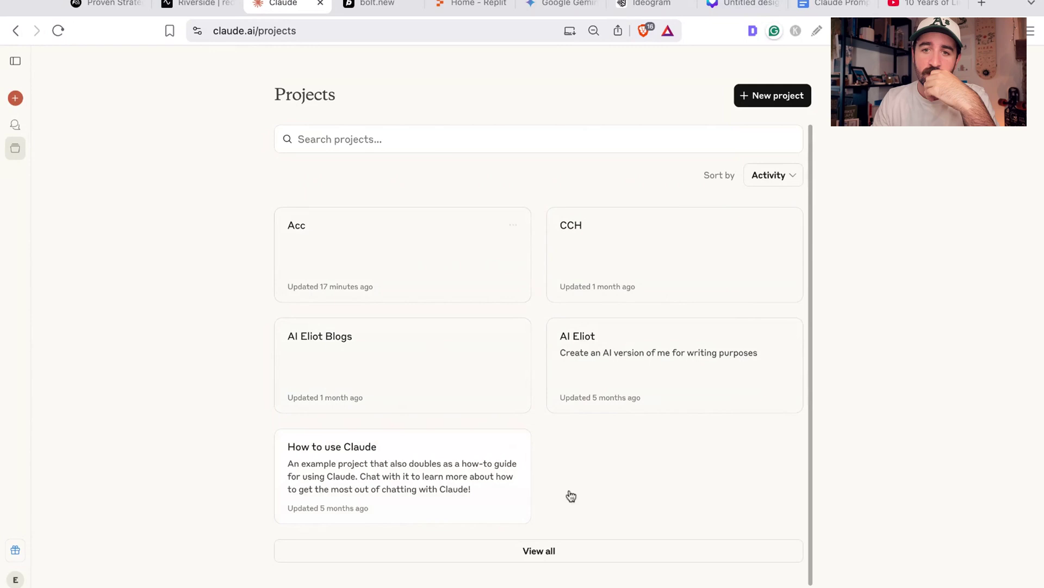
pyautogui.click(15, 99)
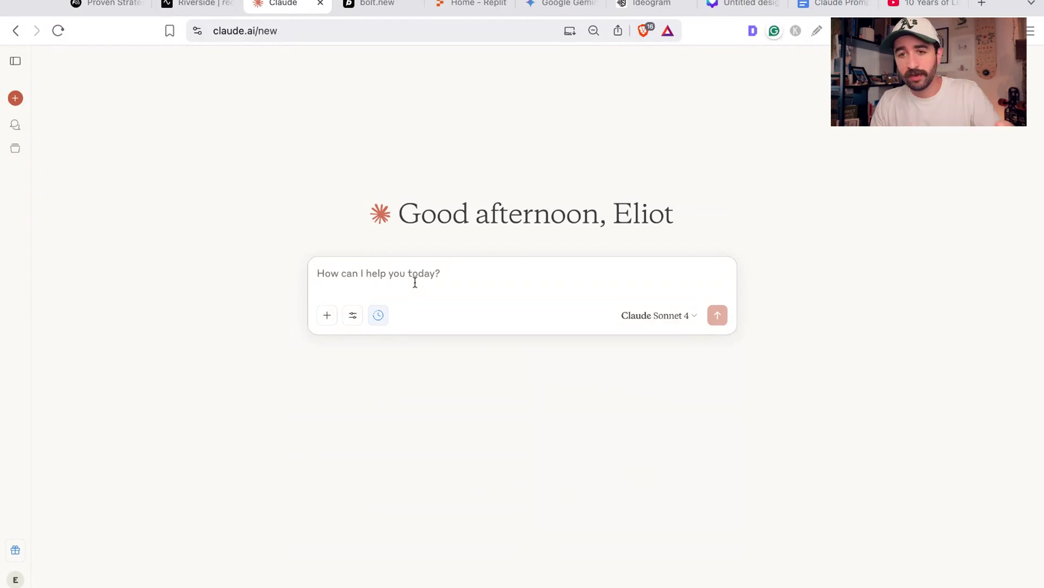
pyautogui.click(686, 316)
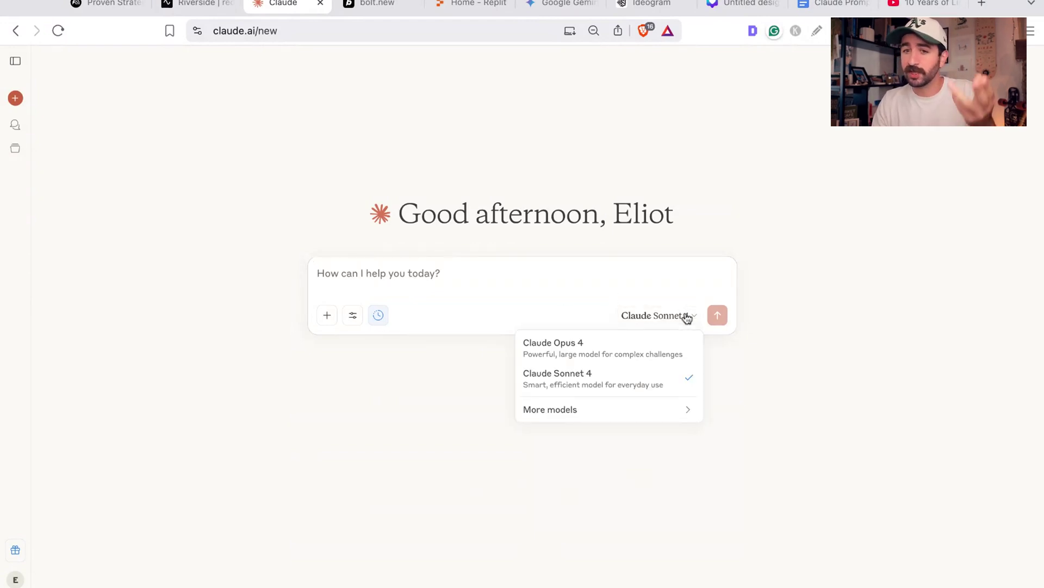
pyautogui.click(686, 316)
# - Turn off extended thinking and paste the copied transcript into the message box
pyautogui.click(378, 315)
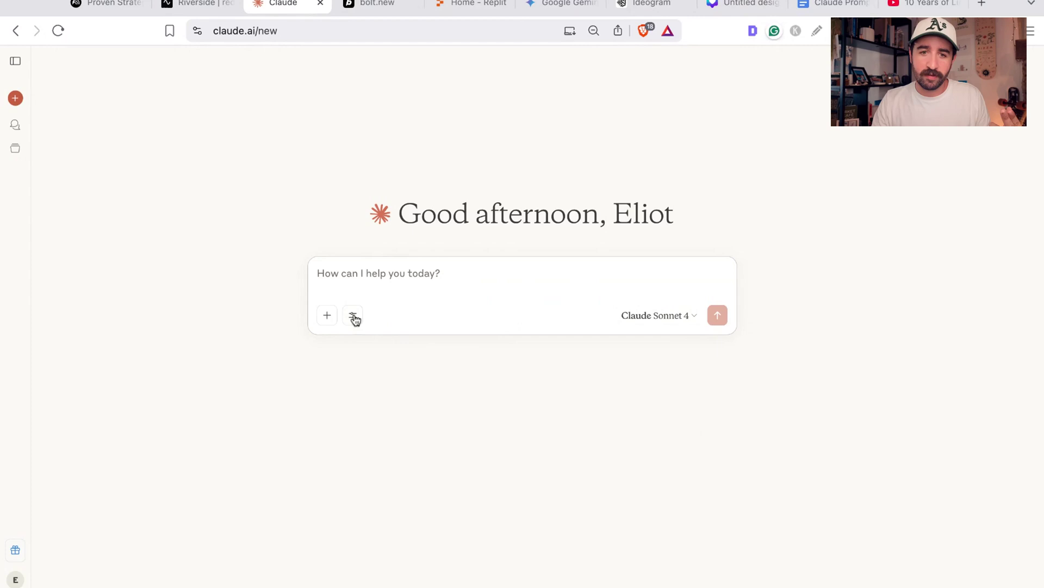
pyautogui.click(353, 316)
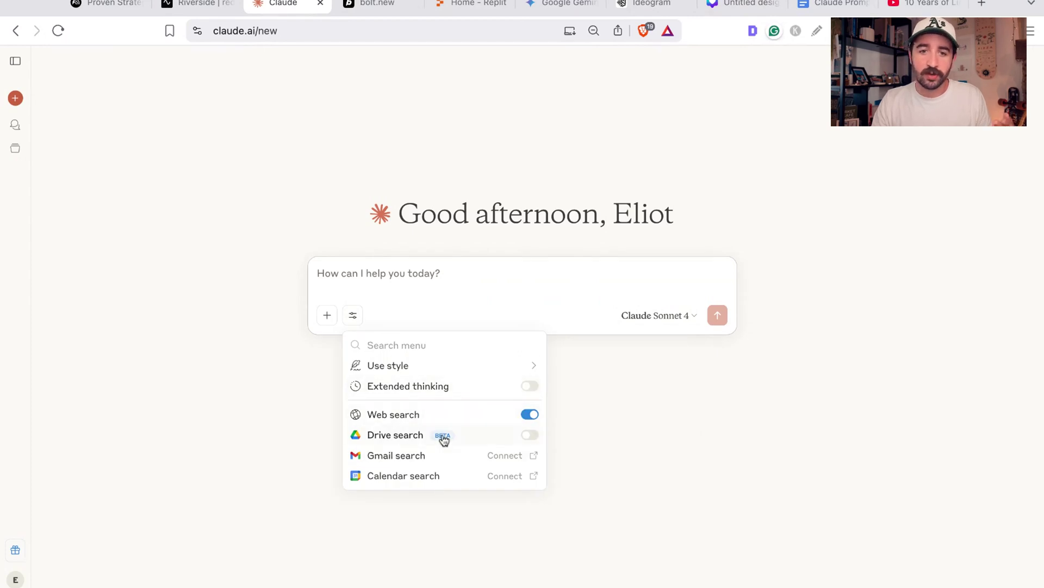
pyautogui.click(596, 462)
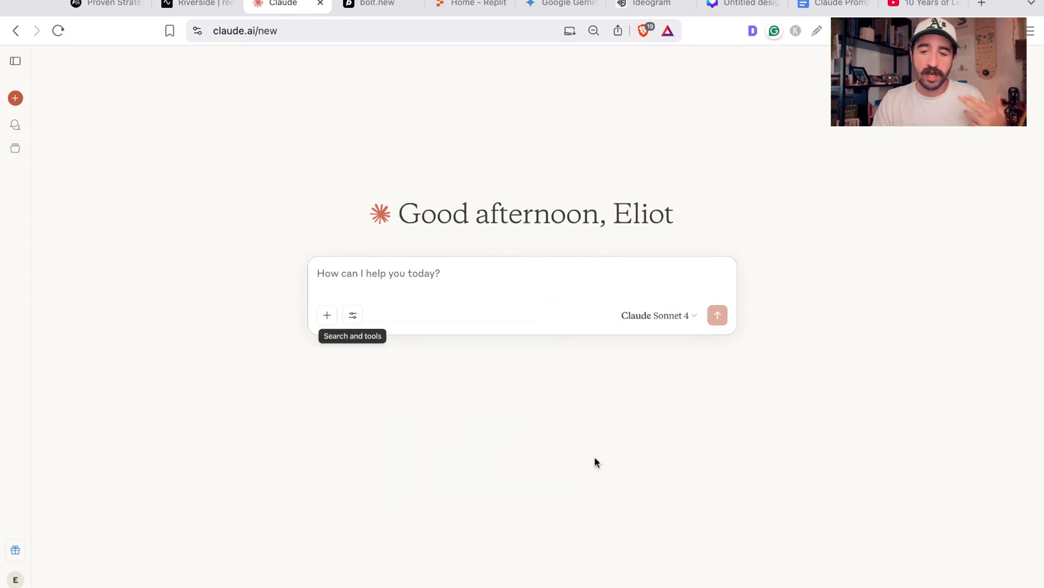
pyautogui.click(392, 279)
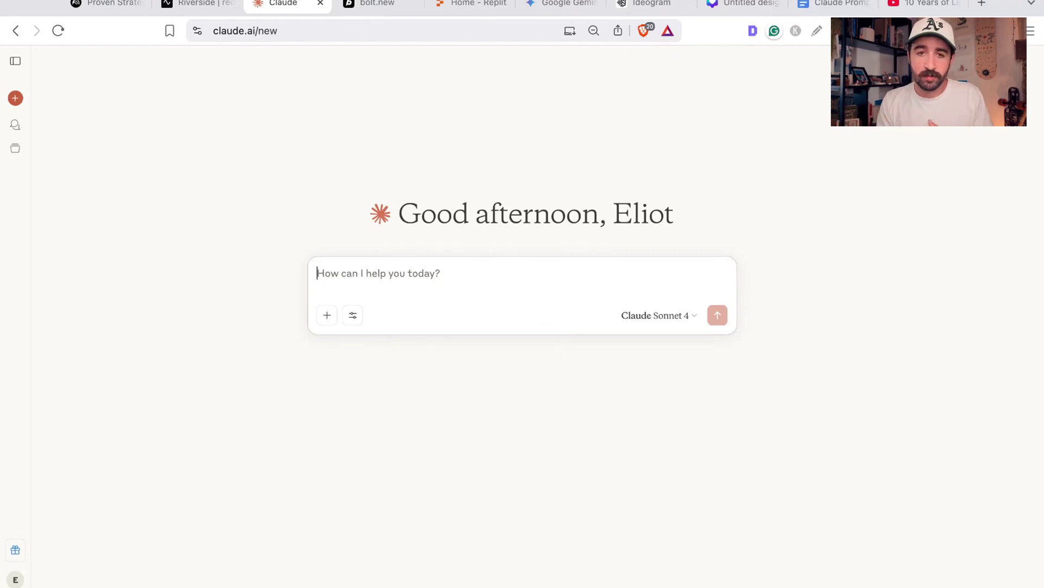
pyautogui.press('super+v')
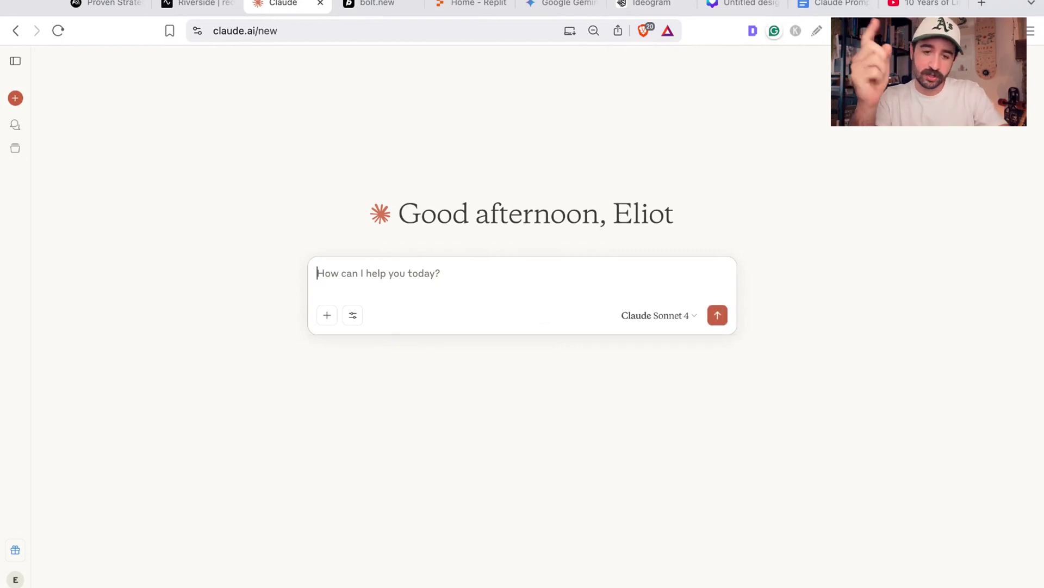
# - Copy the Custom Prompt section, through 'giving my presentation.', from the Claude Prompts doc
pyautogui.click(861, 13)
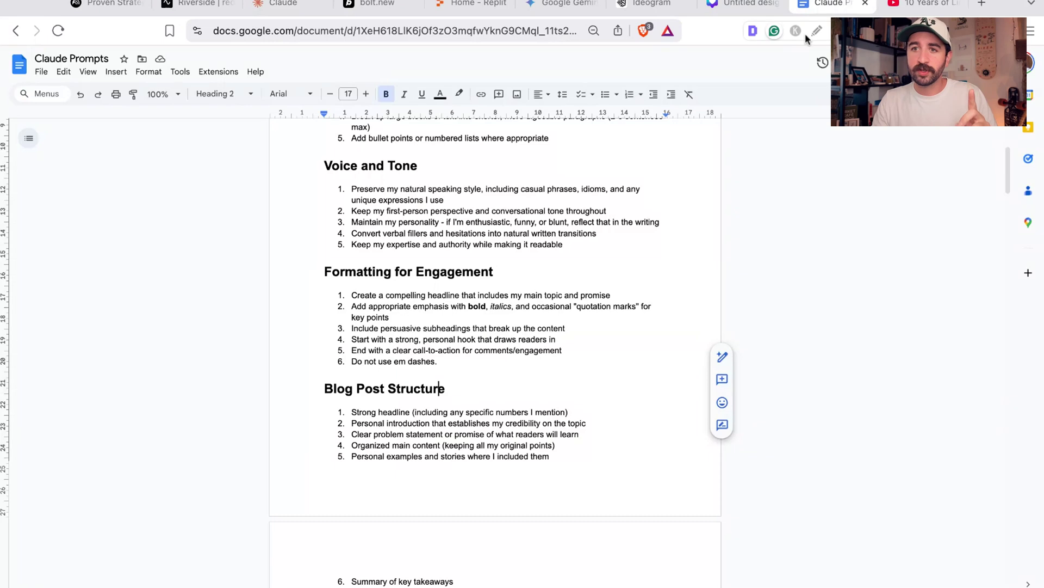
pyautogui.scroll(5, 353, 191)
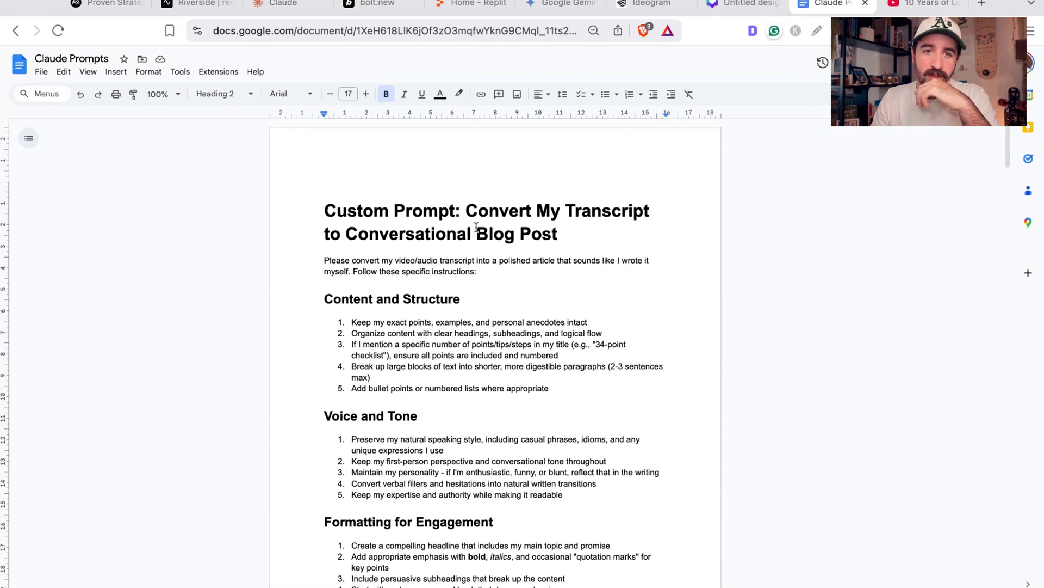
pyautogui.moveTo(477, 228); pyautogui.dragTo(477, 210)
pyautogui.moveTo(560, 234); pyautogui.dragTo(325, 329)
pyautogui.click(379, 260)
pyautogui.scroll(-15, 320, 262)
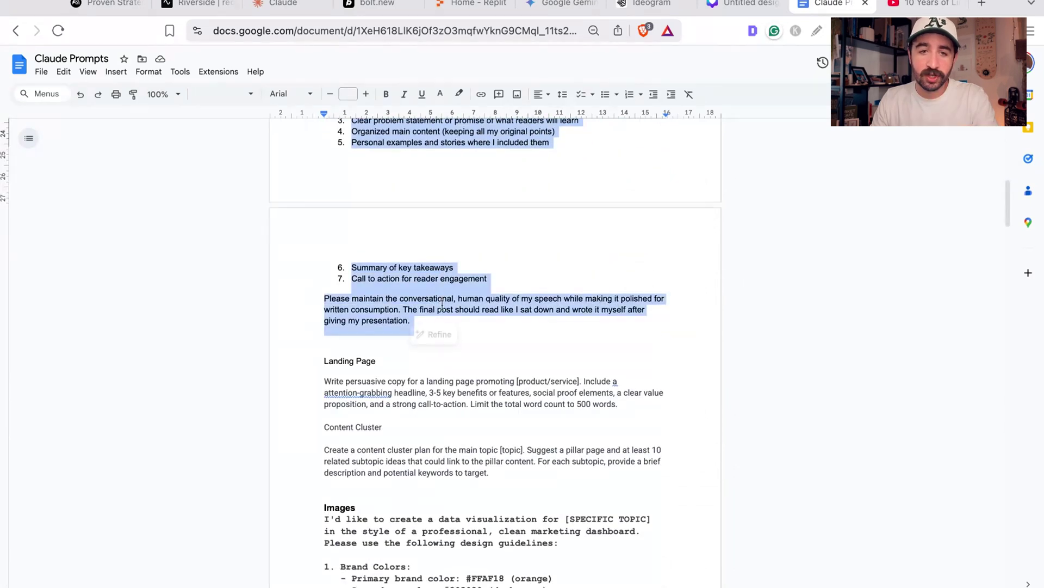
pyautogui.click(280, 4)
# - Paste the blog-post prompt, send it with the transcript, and review the prompt's instructions
pyautogui.press('super+v')
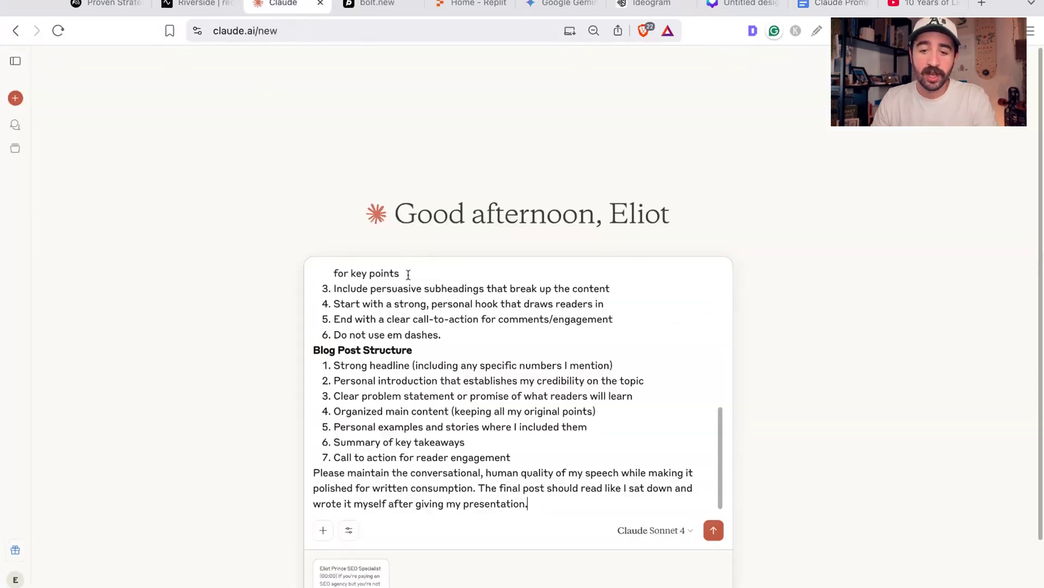
pyautogui.click(713, 528)
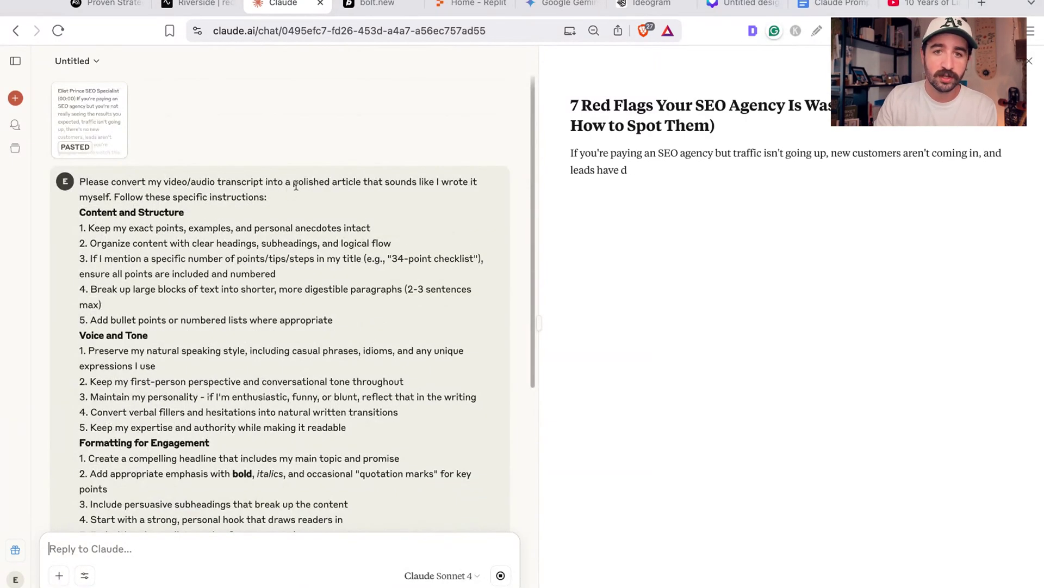
pyautogui.moveTo(296, 182); pyautogui.dragTo(477, 182)
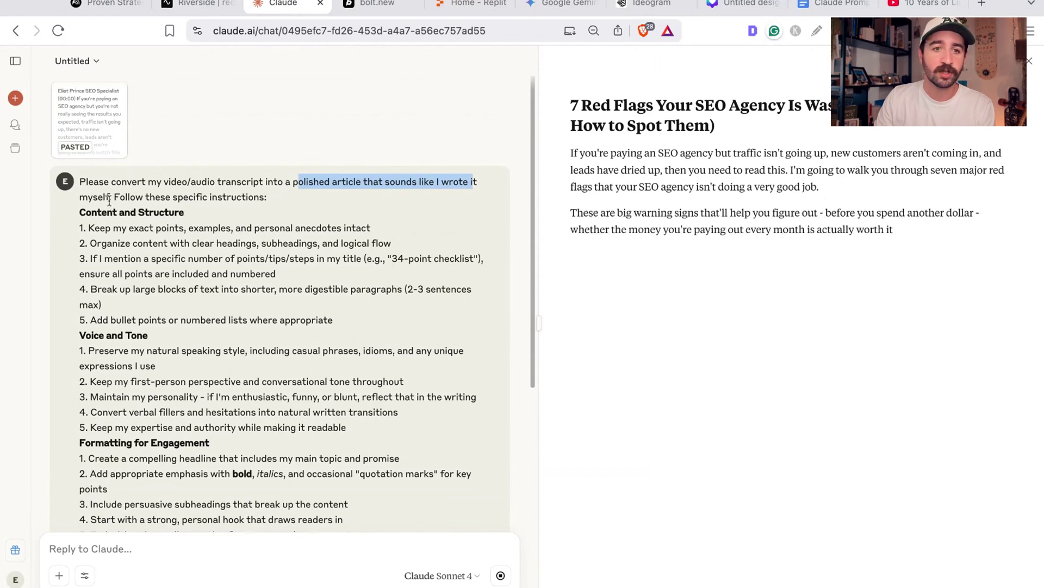
pyautogui.moveTo(267, 197); pyautogui.dragTo(110, 197)
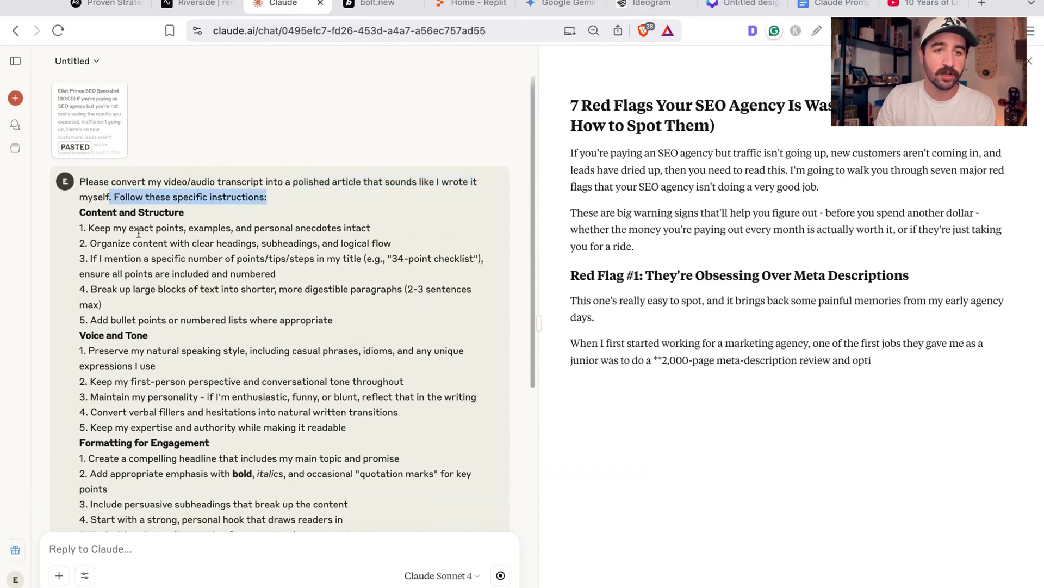
pyautogui.moveTo(127, 228); pyautogui.dragTo(370, 229)
pyautogui.scroll(-5, 202, 261)
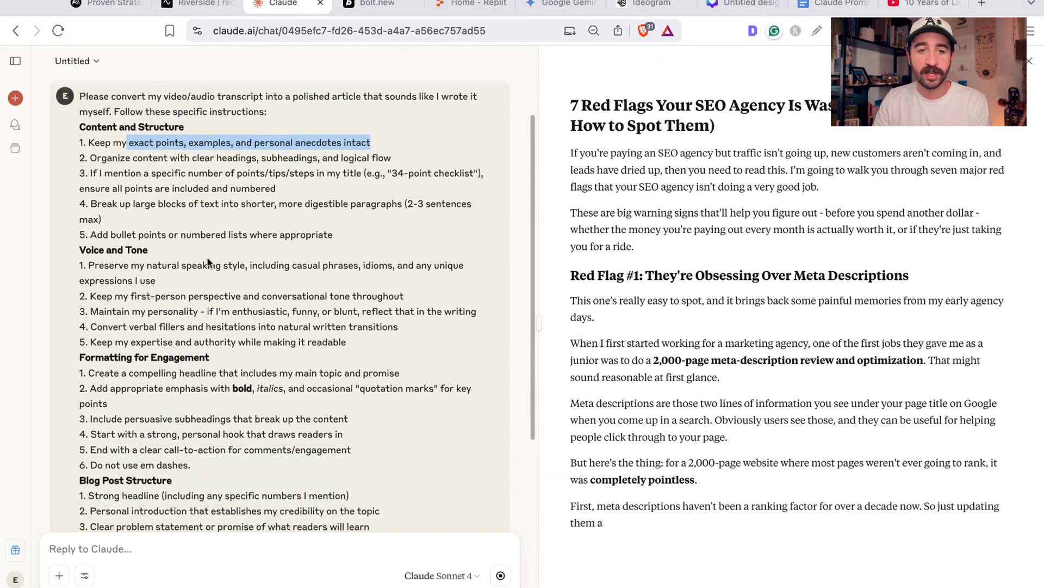
pyautogui.moveTo(103, 329); pyautogui.dragTo(260, 437)
pyautogui.click(132, 436)
pyautogui.moveTo(159, 437); pyautogui.dragTo(404, 452)
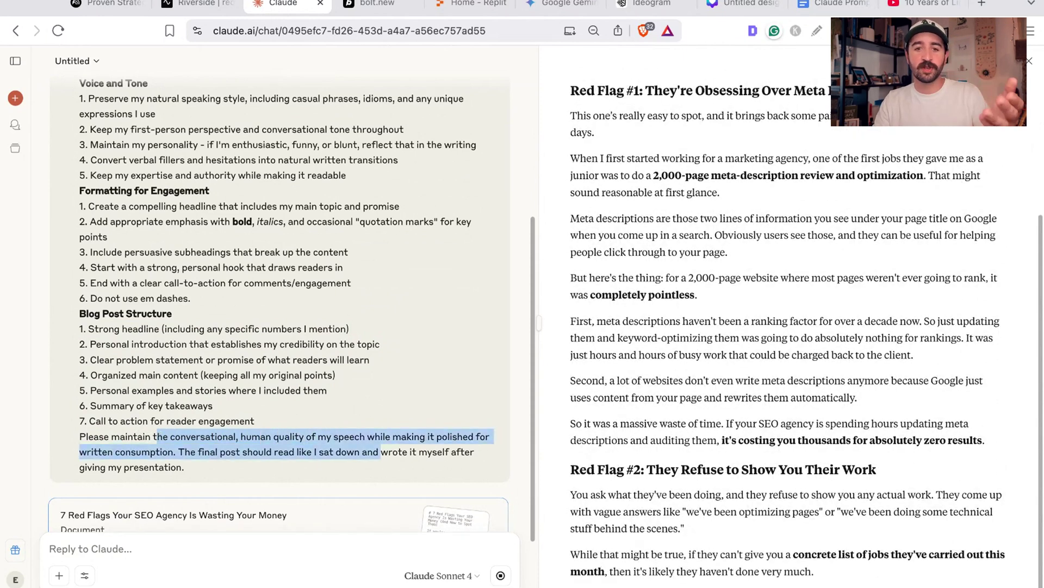
pyautogui.scroll(5, 811, 375)
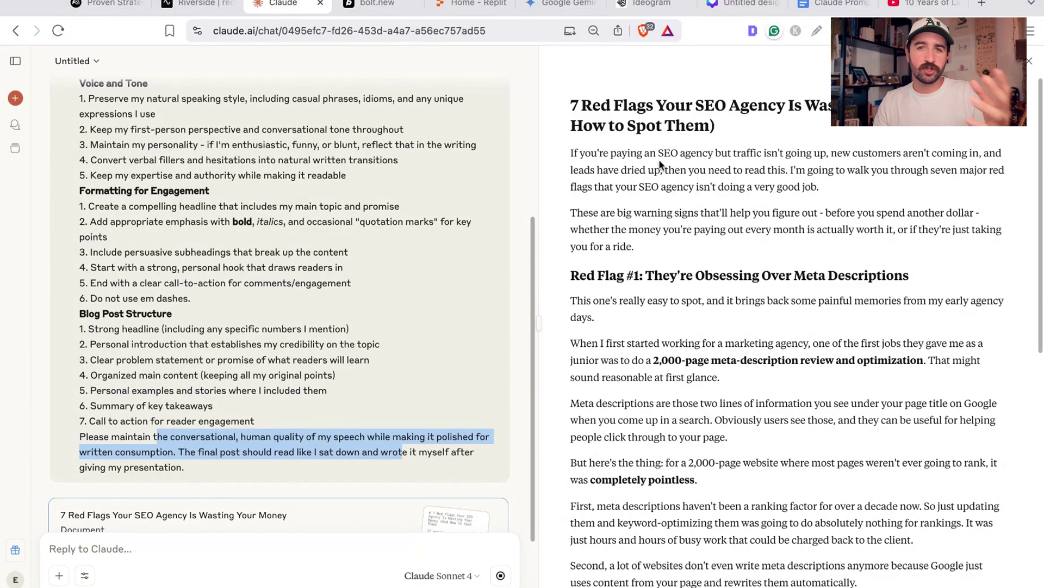
# - Review the generated '7 Red Flags' article from its intro through Red Flag #1
pyautogui.click(707, 174)
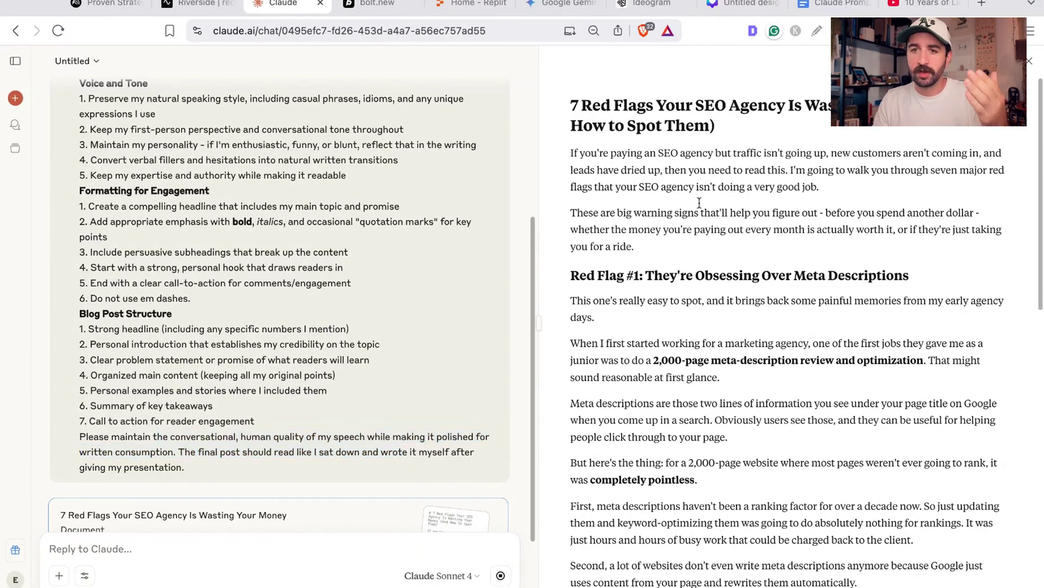
pyautogui.moveTo(646, 168); pyautogui.dragTo(731, 229)
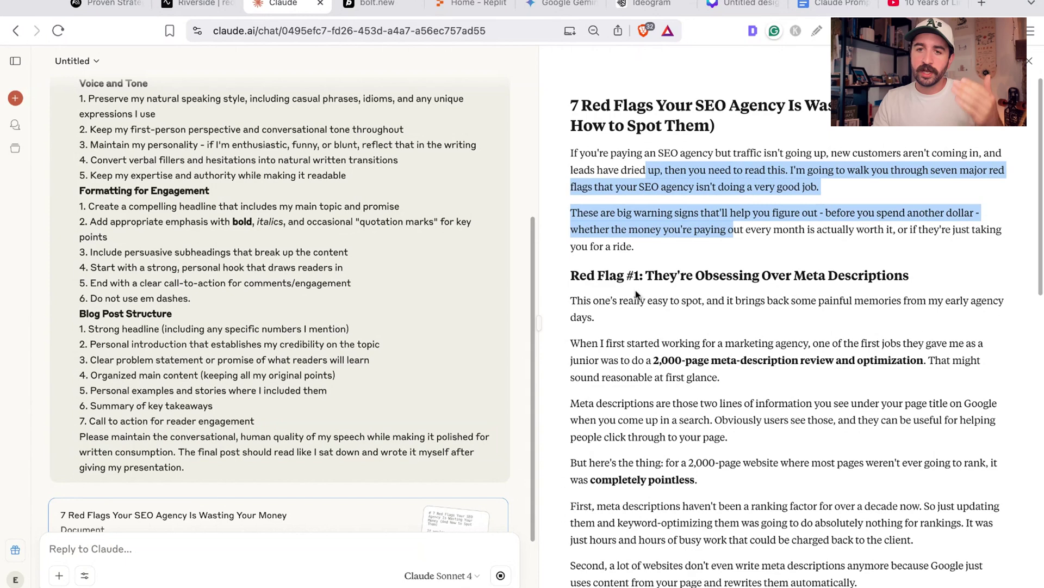
pyautogui.scroll(-8, 675, 280)
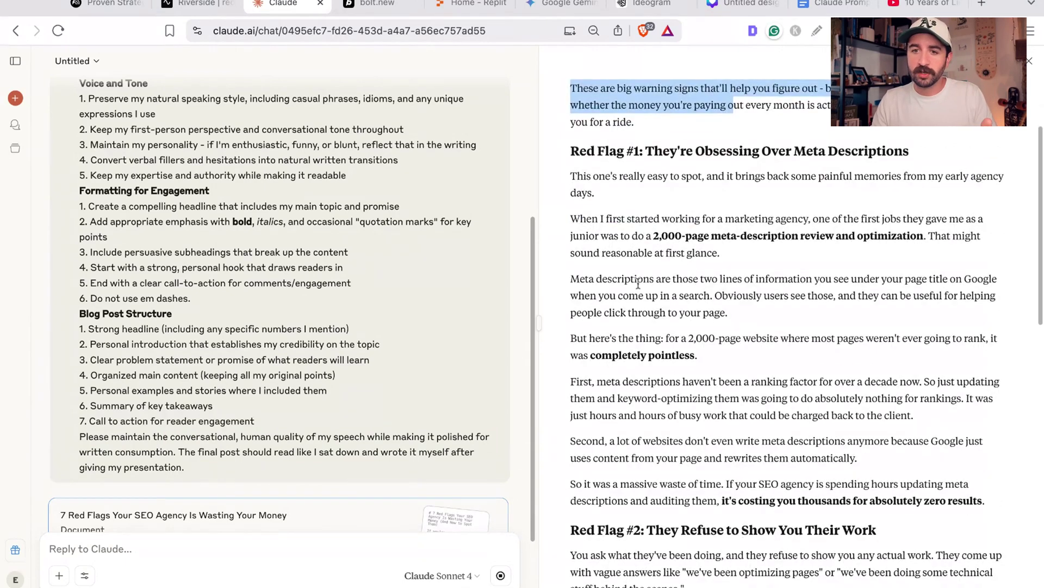
pyautogui.scroll(8, 642, 295)
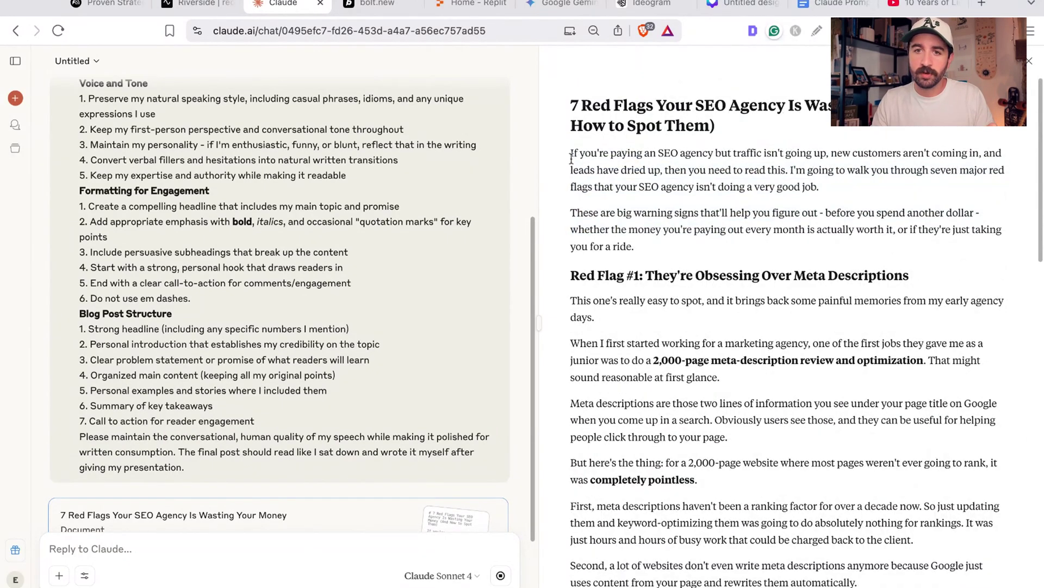
pyautogui.moveTo(571, 158); pyautogui.dragTo(985, 457)
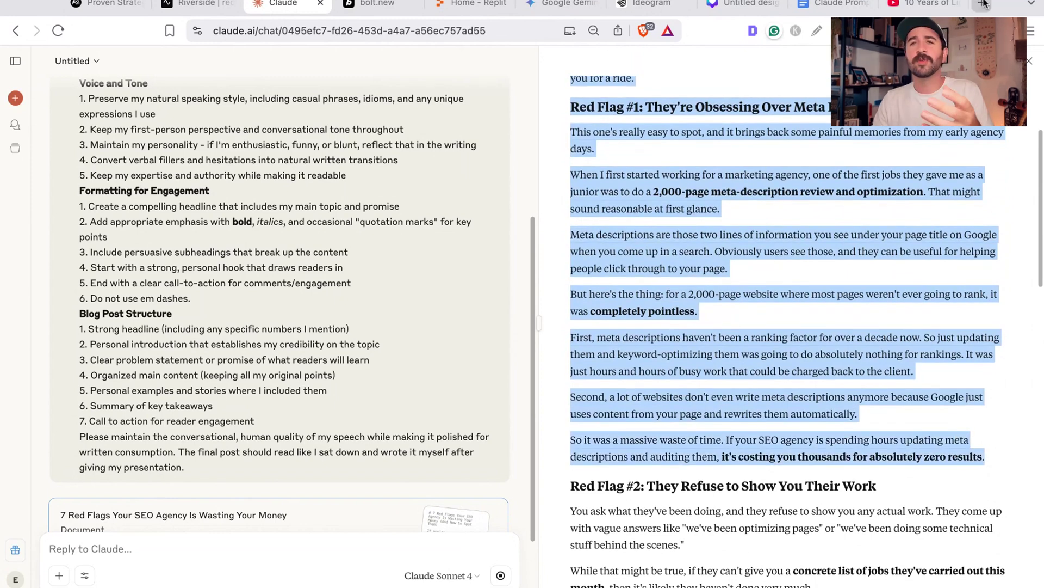
# - Go to the Originality.ai AI checker in a new browser tab
pyautogui.press('super+t')
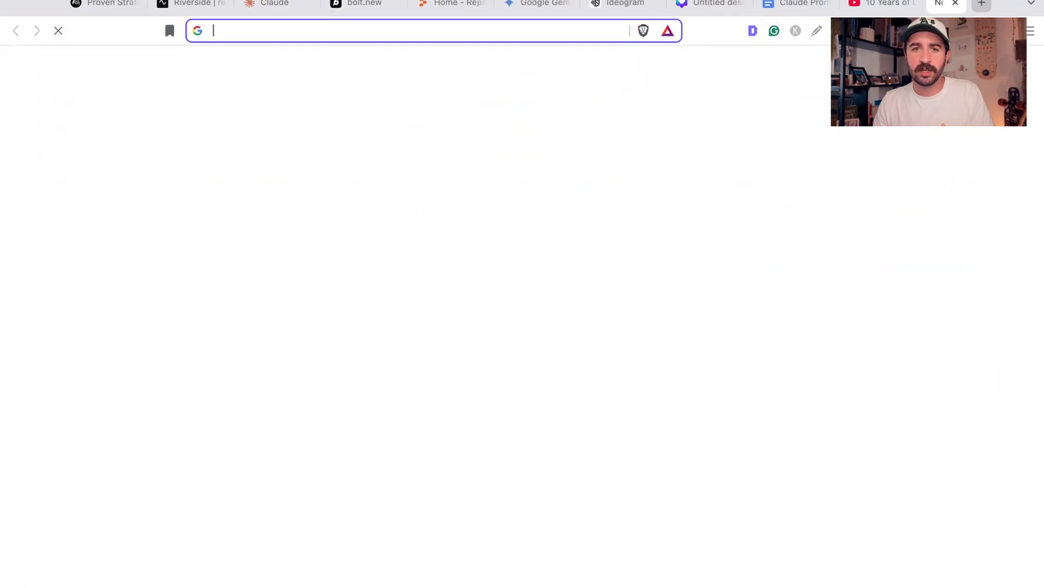
pyautogui.write('orginality.ai')
pyautogui.press('Return')
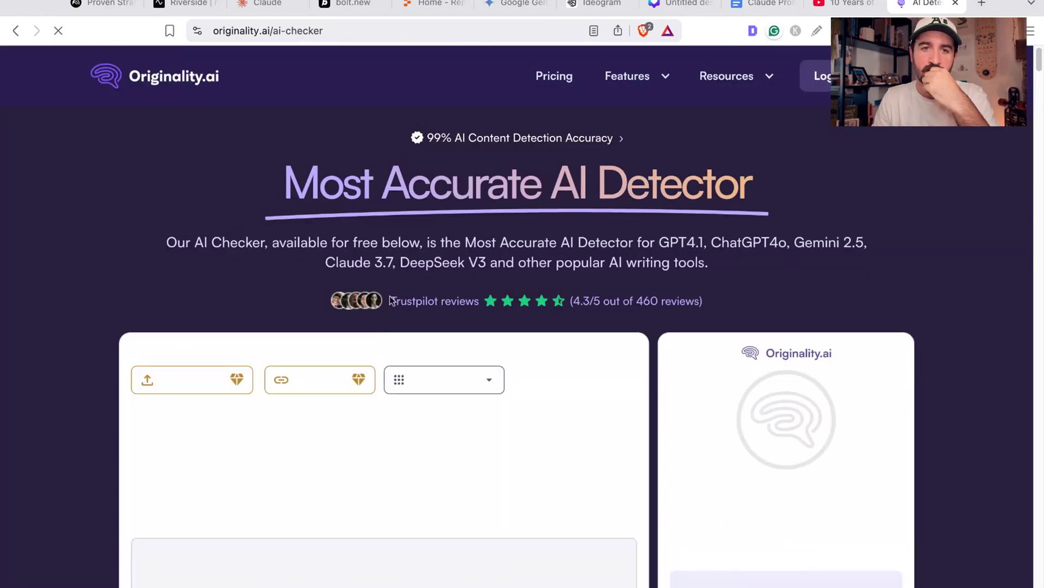
# - Paste the article and scan it, getting a 'Likely Original', 100% original result
pyautogui.press('super+v')
pyautogui.scroll(-10, 645, 322)
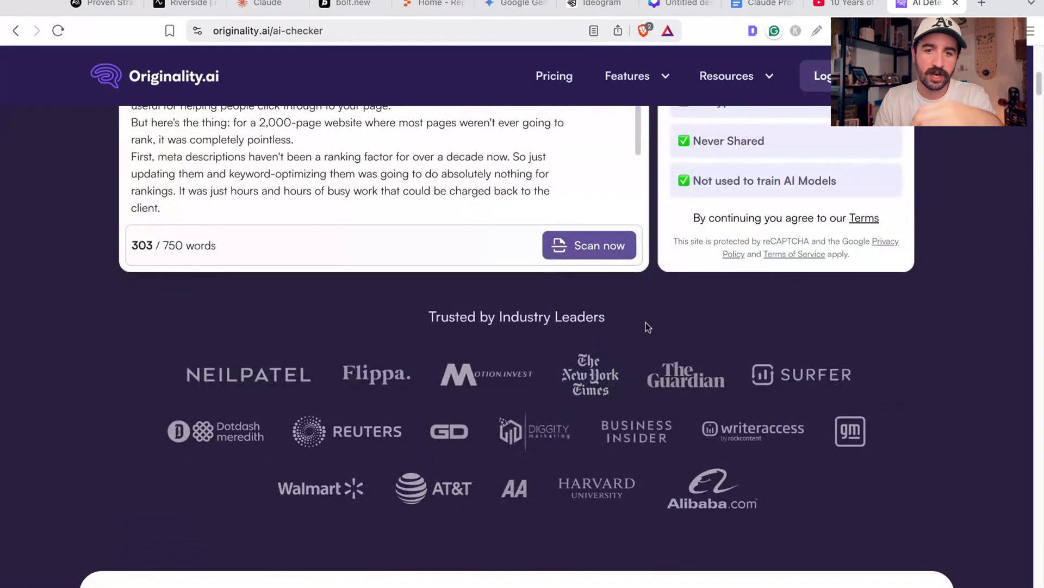
pyautogui.click(595, 256)
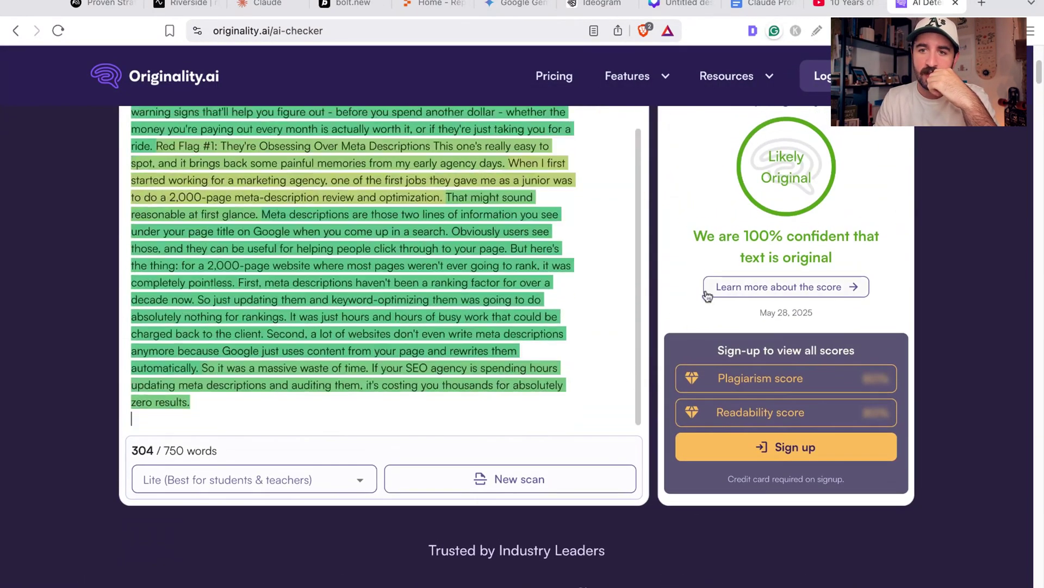
pyautogui.moveTo(768, 246); pyautogui.dragTo(896, 255)
pyautogui.scroll(2, 889, 260)
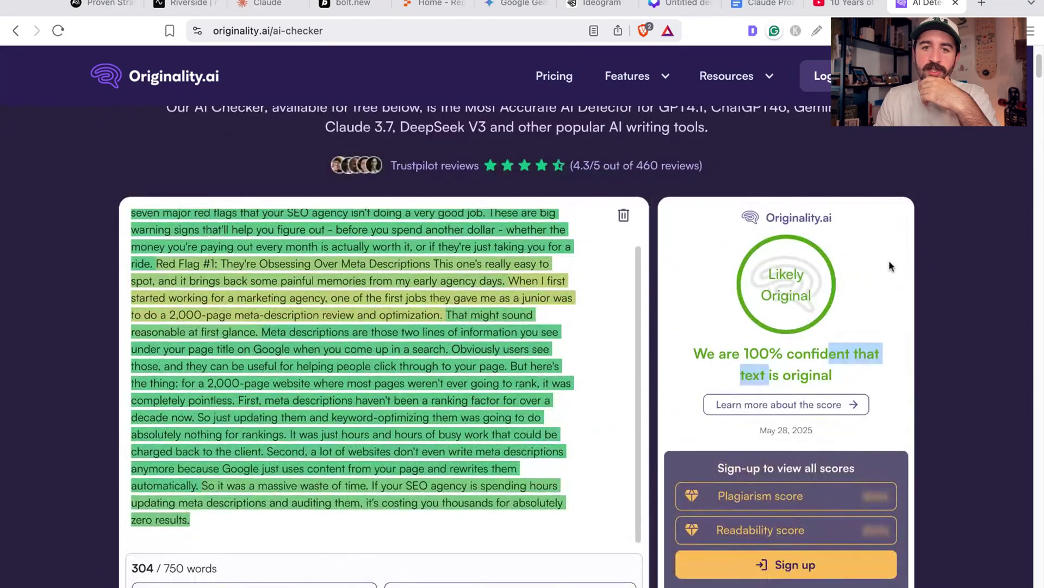
# - Close the AI Detector tab and scroll through the 7 Red Flags article in Claude
pyautogui.click(956, 4)
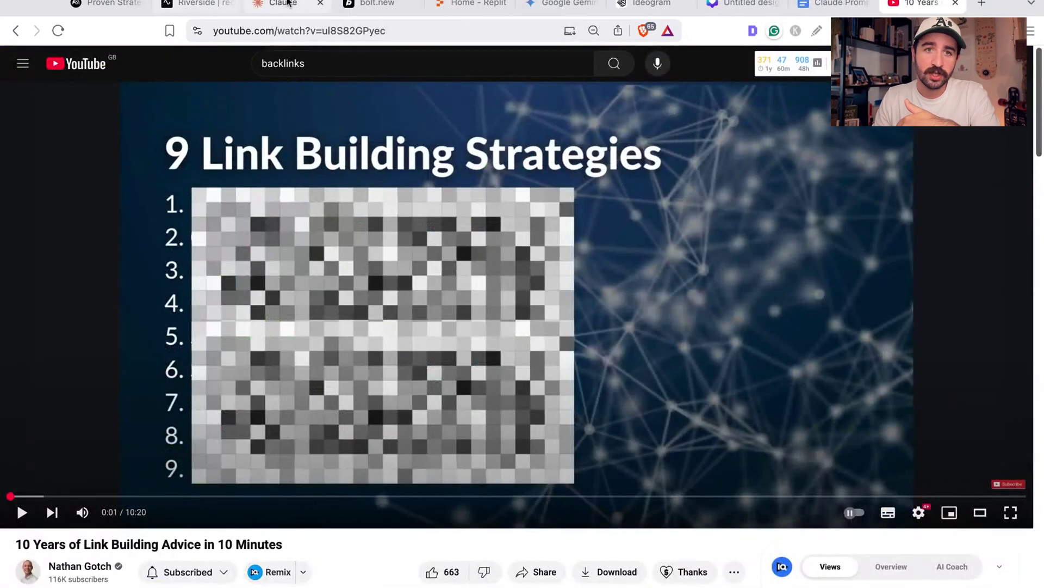
pyautogui.click(284, 3)
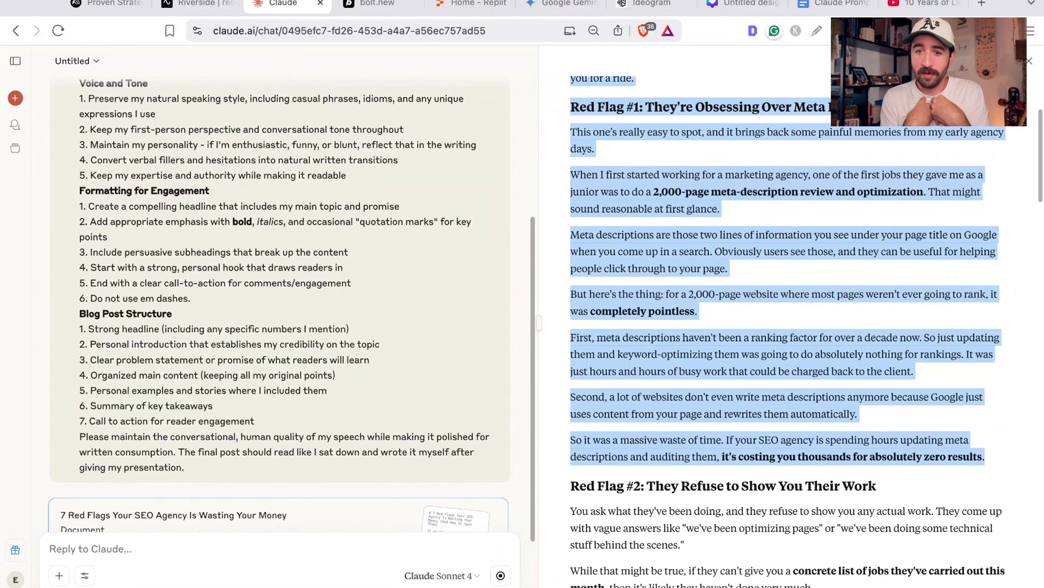
pyautogui.press('Escape')
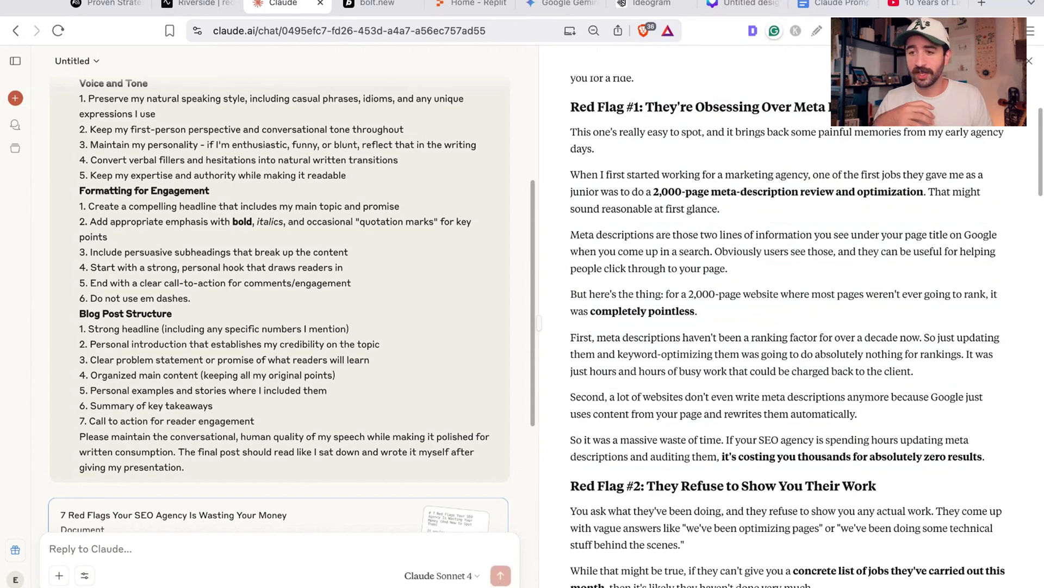
pyautogui.scroll(-20, 974, 242)
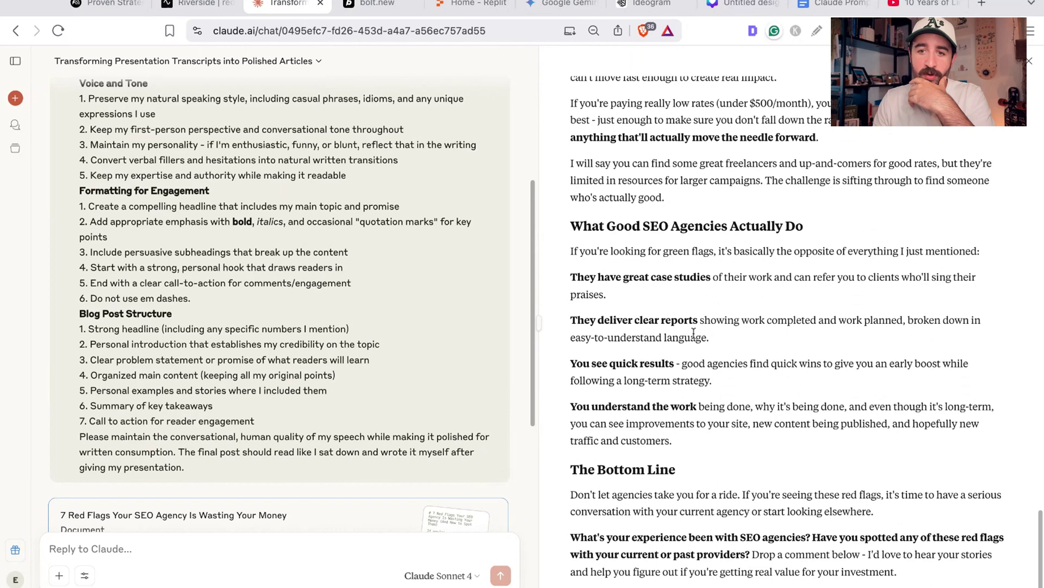
pyautogui.scroll(20, 694, 333)
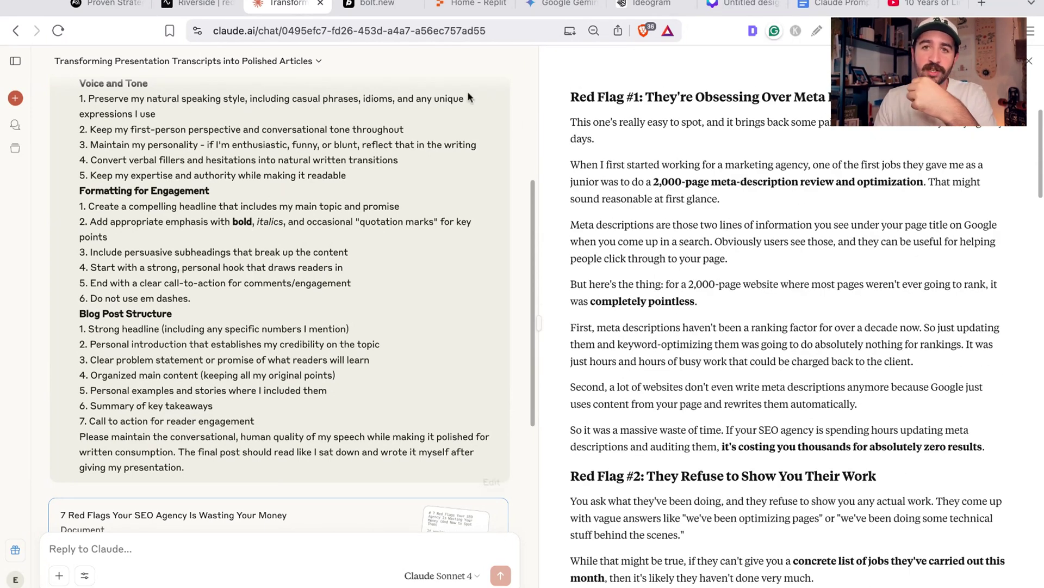
# - Reopen the Copy Work App in Bolt.new and reach Netlify's claim-project login page
pyautogui.click(378, 4)
pyautogui.moveTo(38, 544)
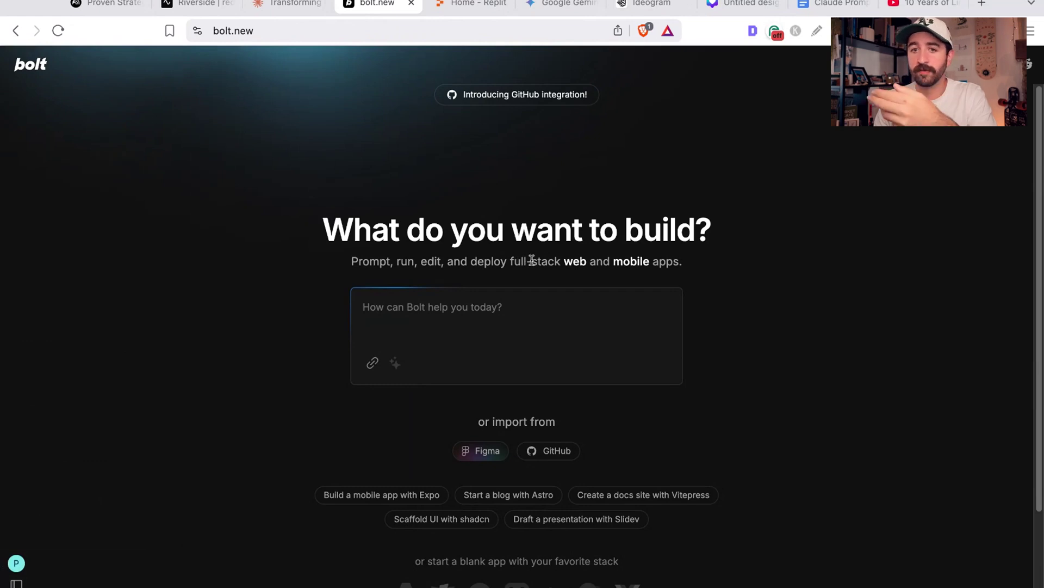
pyautogui.moveTo(532, 261); pyautogui.dragTo(679, 264)
pyautogui.moveTo(22, 570)
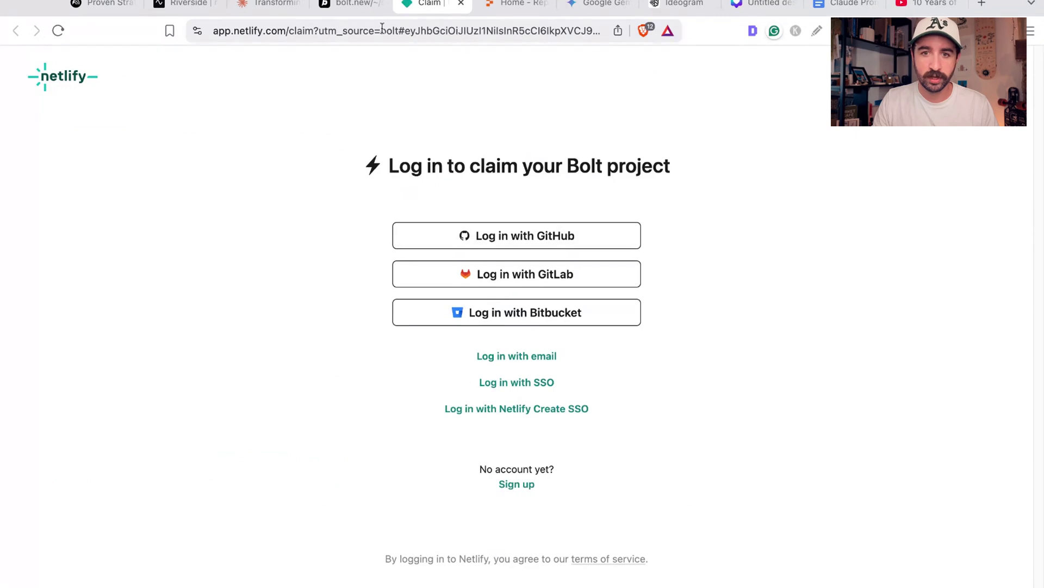
# - Open the deployed CopyTrain app and try signing in with the saved login details
pyautogui.click(462, 5)
pyautogui.click(285, 289)
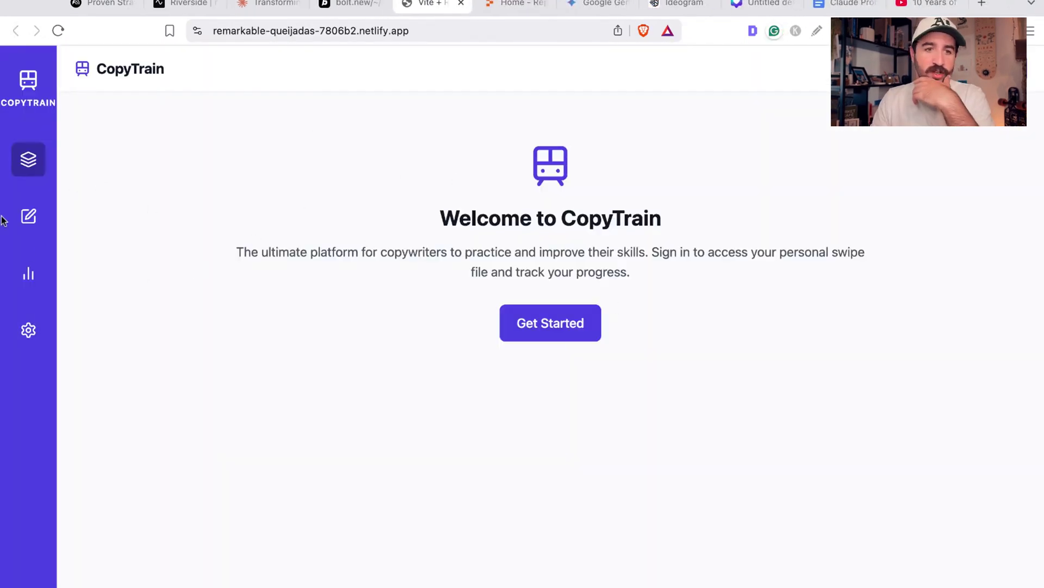
pyautogui.click(24, 220)
pyautogui.click(43, 161)
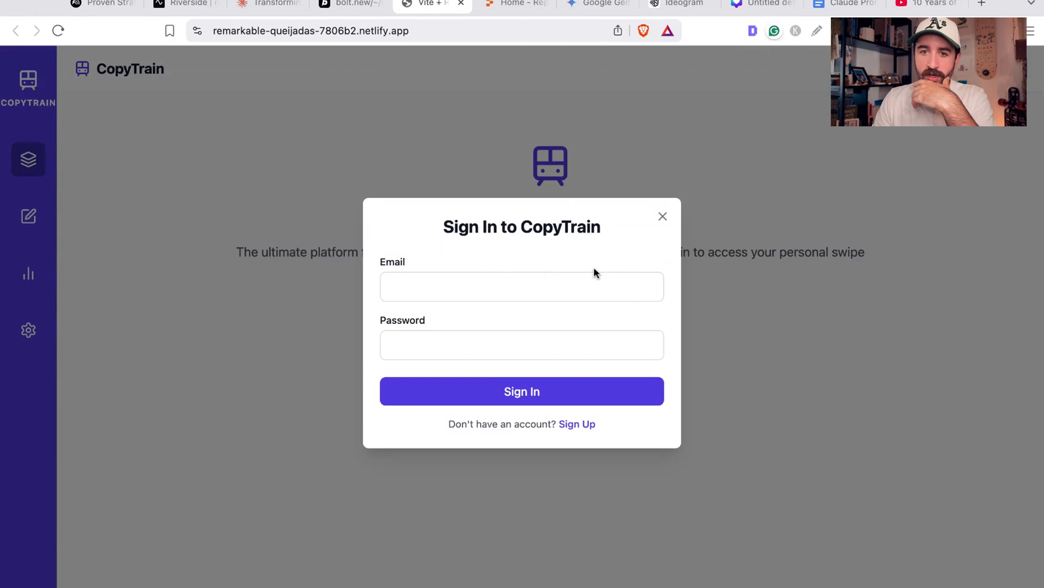
pyautogui.click(592, 282)
pyautogui.click(572, 312)
pyautogui.click(527, 397)
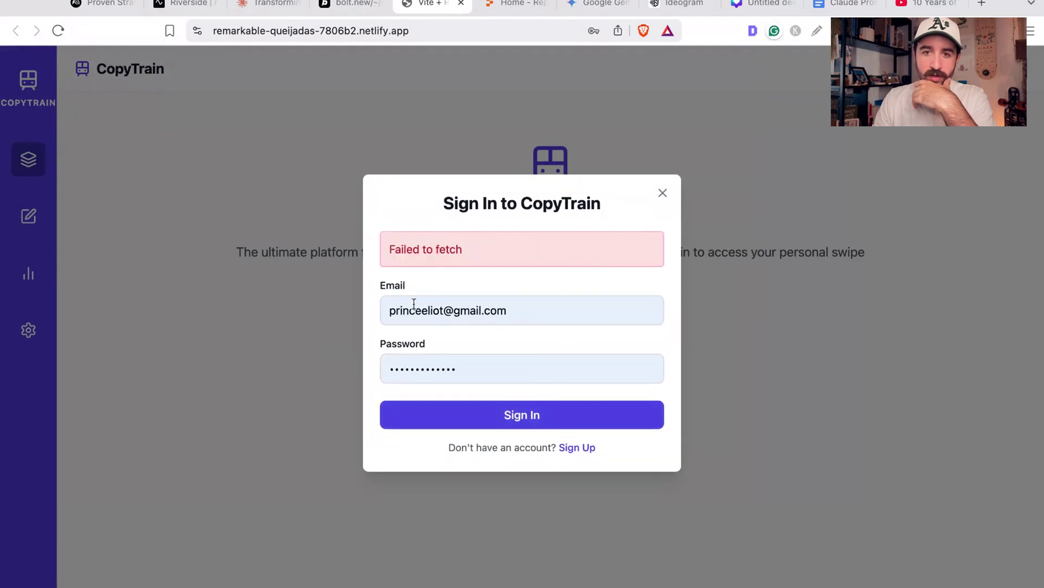
# - Retry sign-in with another saved account, close the failed form, and return to Bolt.new
pyautogui.click(602, 305)
pyautogui.click(579, 333)
pyautogui.click(532, 416)
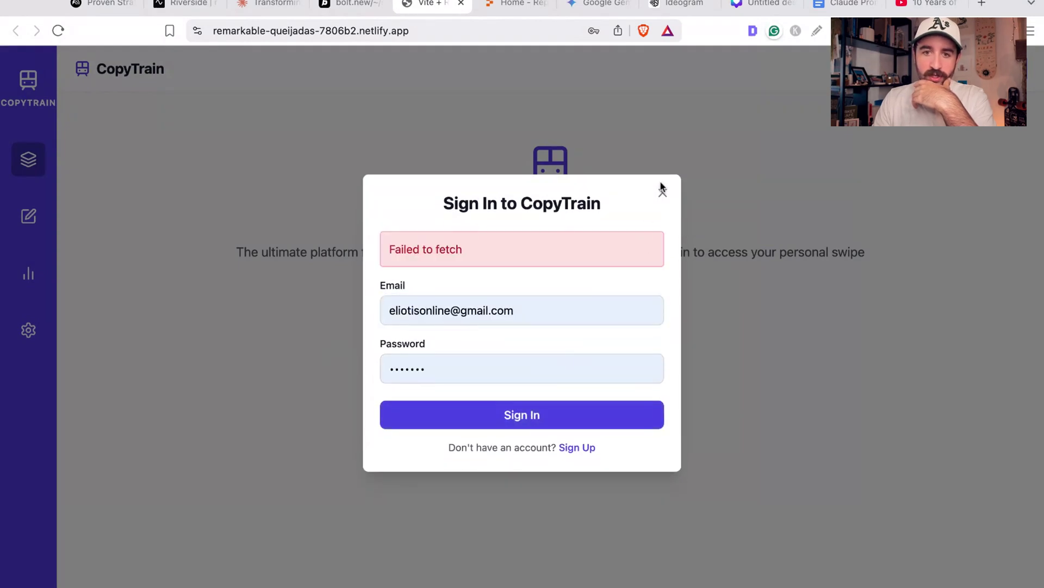
pyautogui.click(662, 191)
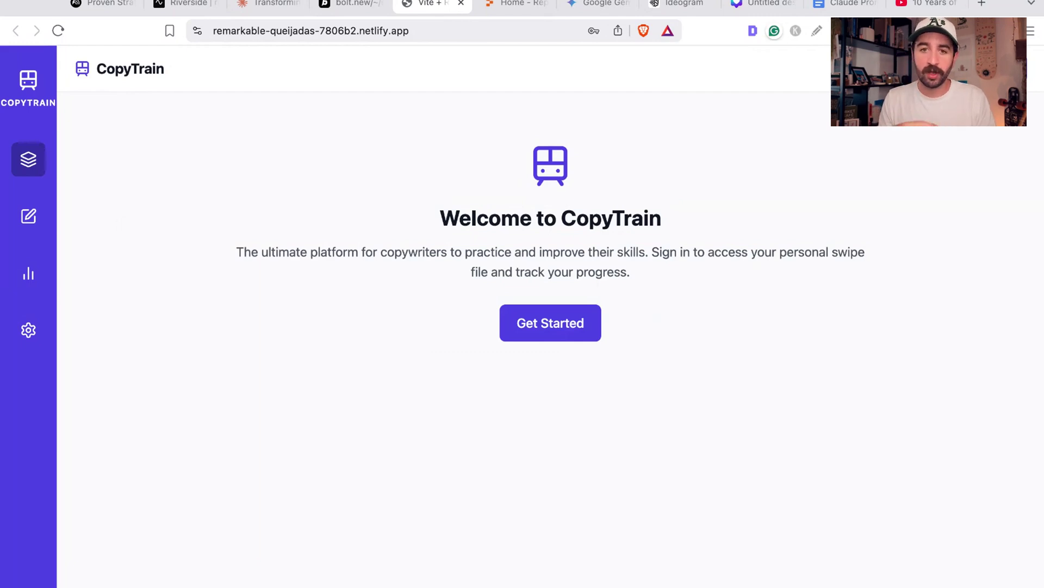
pyautogui.moveTo(457, 269); pyautogui.dragTo(444, 255)
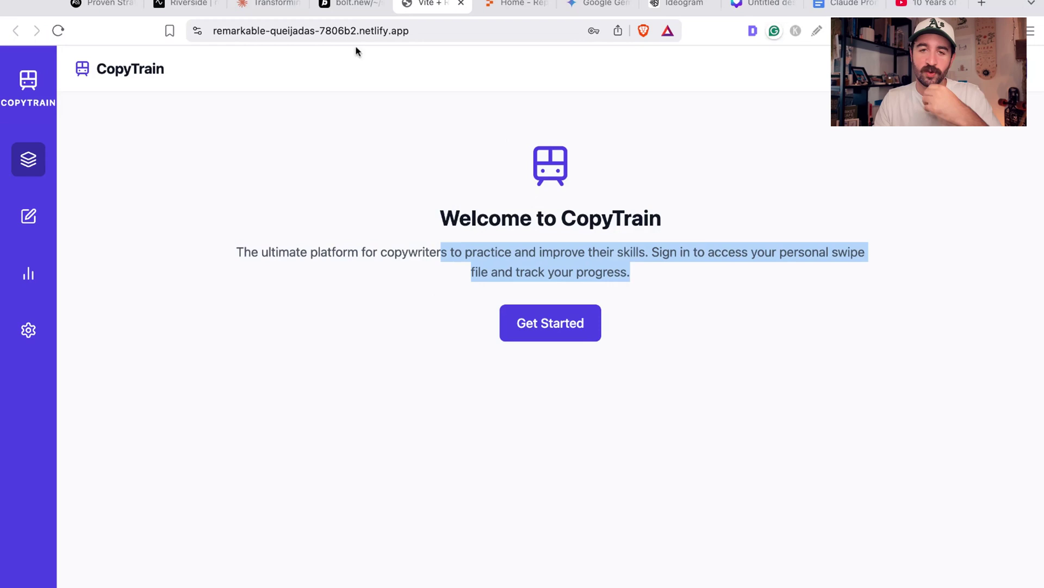
pyautogui.click(354, 5)
# - Open the SEO Forecasting Web Application chat in Bolt and launch its cosmic-choux netlify.app site
pyautogui.scroll(15, 52, 146)
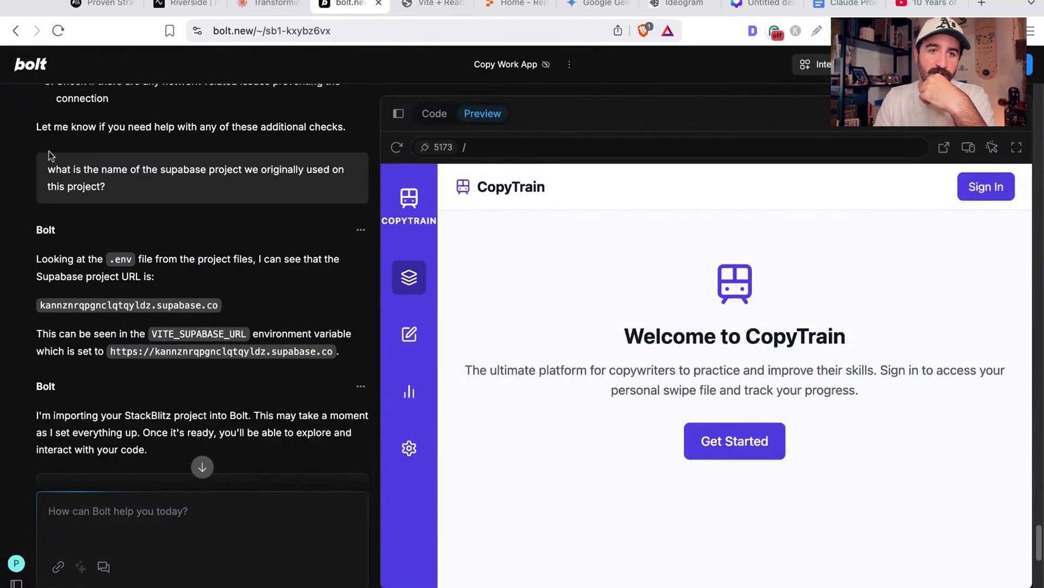
pyautogui.moveTo(27, 576)
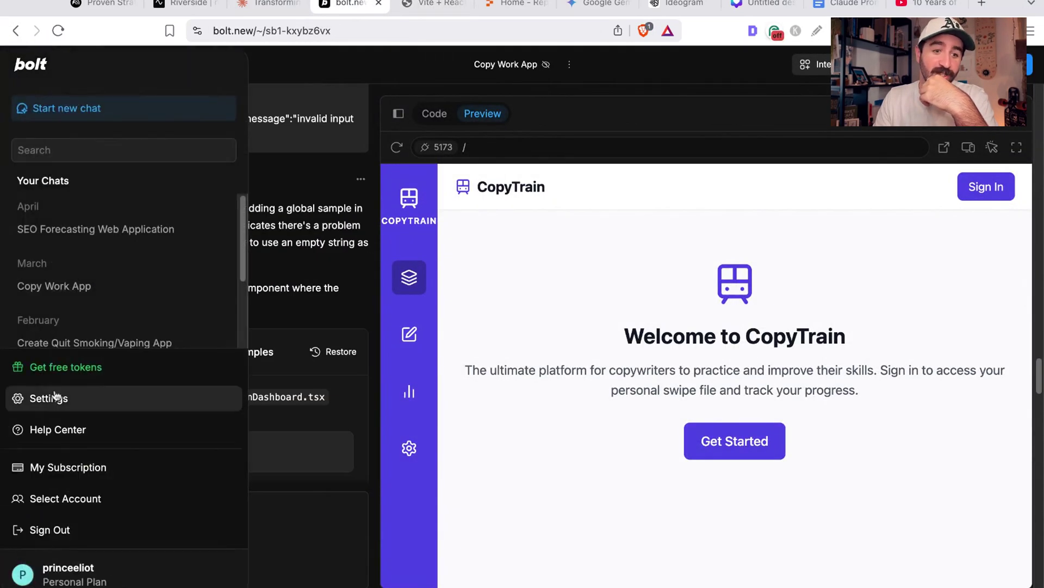
pyautogui.click(83, 228)
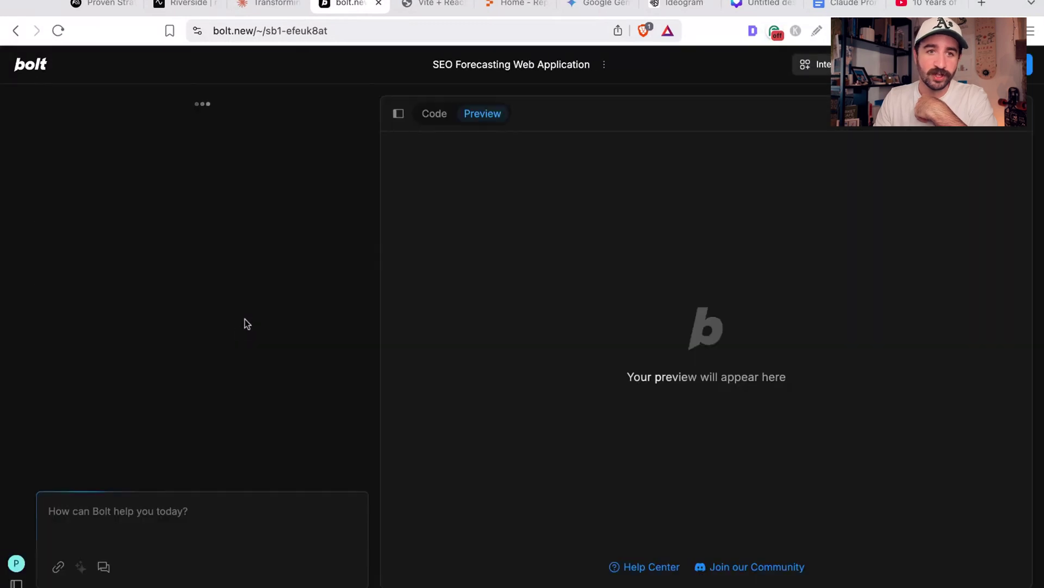
pyautogui.click(272, 310)
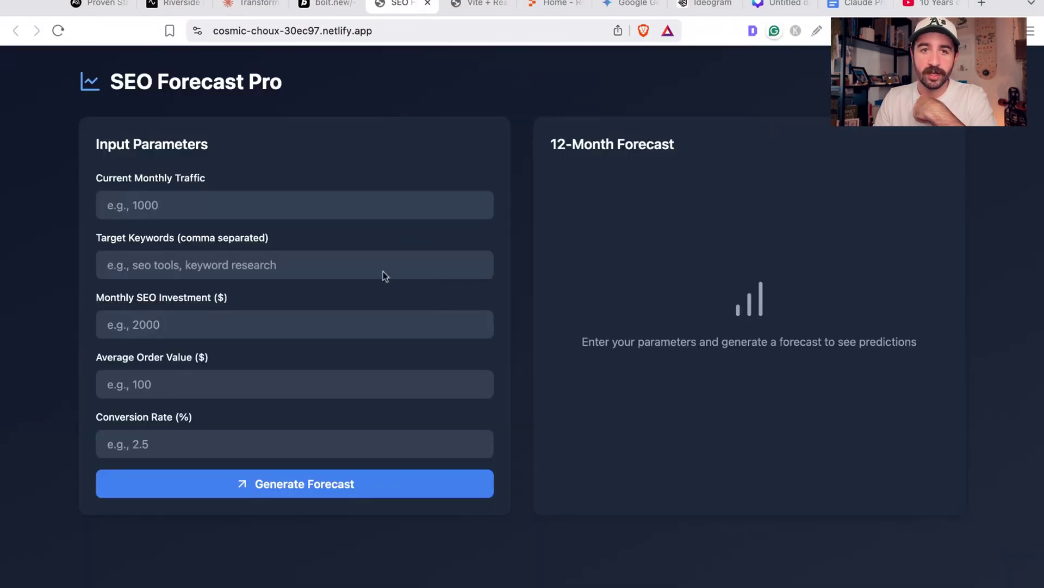
# - Enter 1000 monthly traffic, keyword 'ai efficiency' and a monthly SEO investment of 20
pyautogui.click(219, 216)
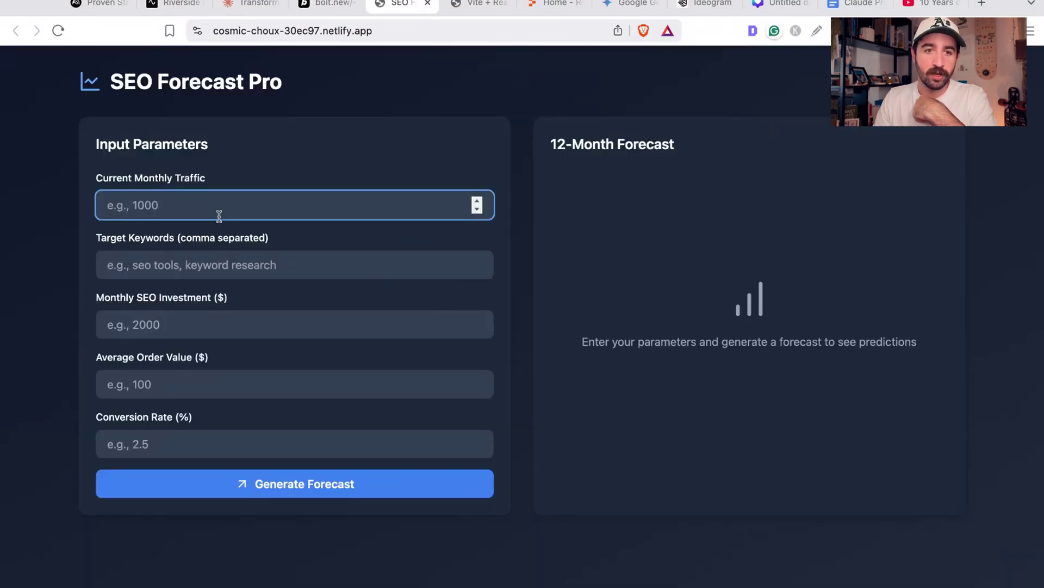
pyautogui.write('1000')
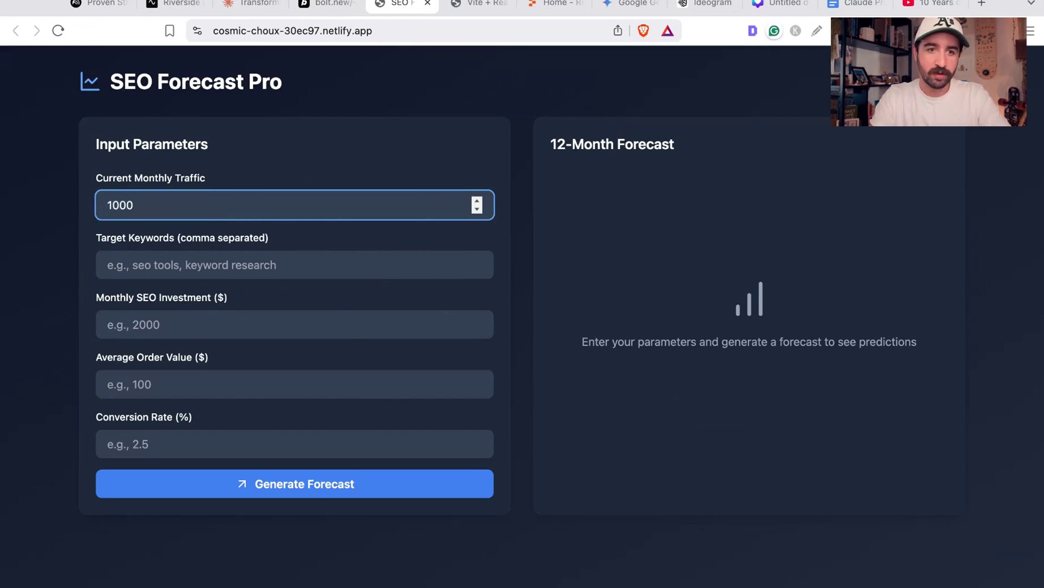
pyautogui.doubleClick(226, 281)
pyautogui.click(223, 264)
pyautogui.write('ai ')
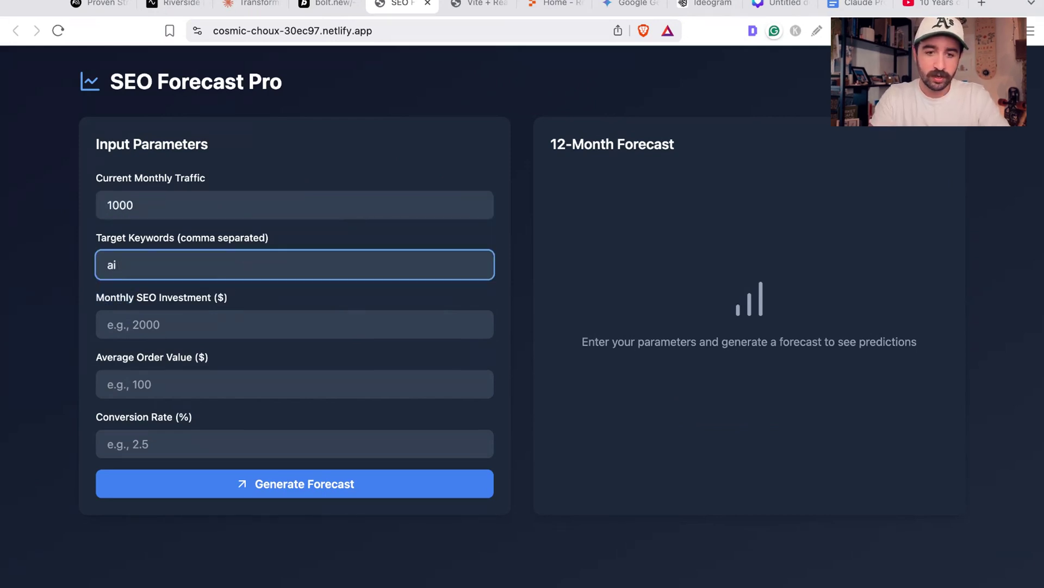
pyautogui.write('effecieny')
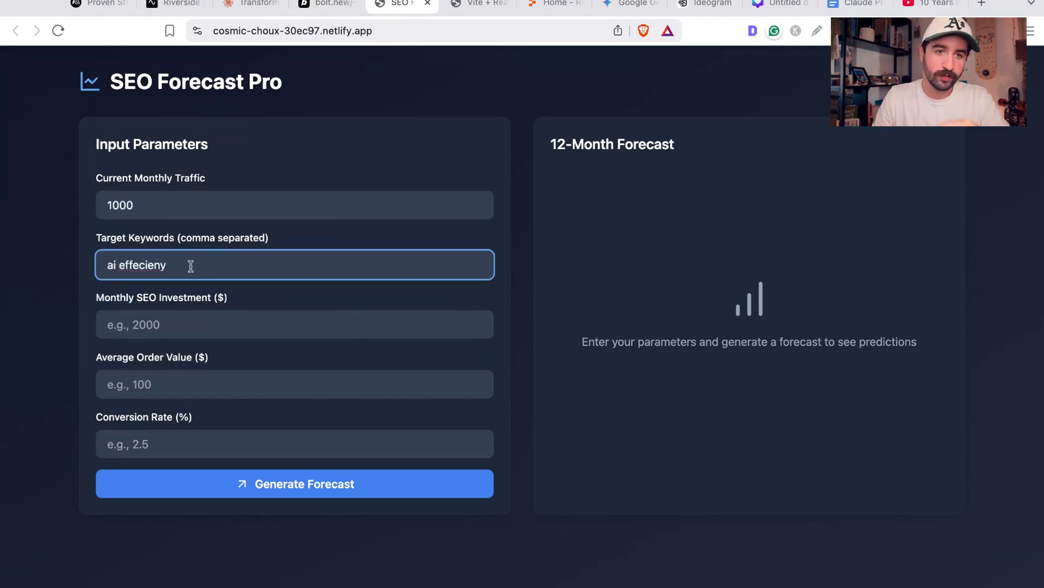
pyautogui.doubleClick(148, 269)
pyautogui.write('efficiency')
pyautogui.click(141, 329)
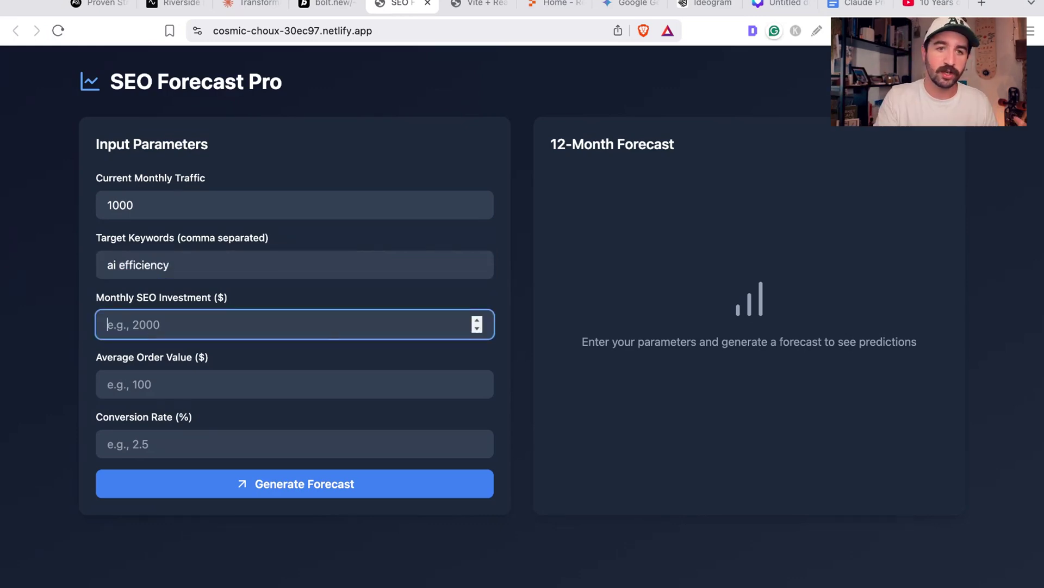
pyautogui.write('2000')
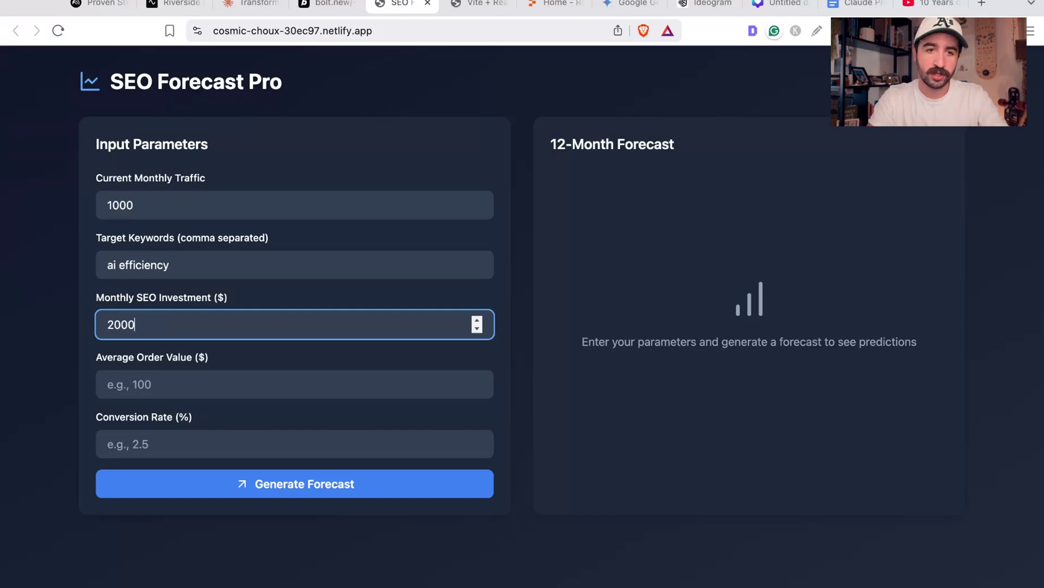
# - Set average order value 3 and conversion rate 1%, then generate the forecast
pyautogui.click(172, 201)
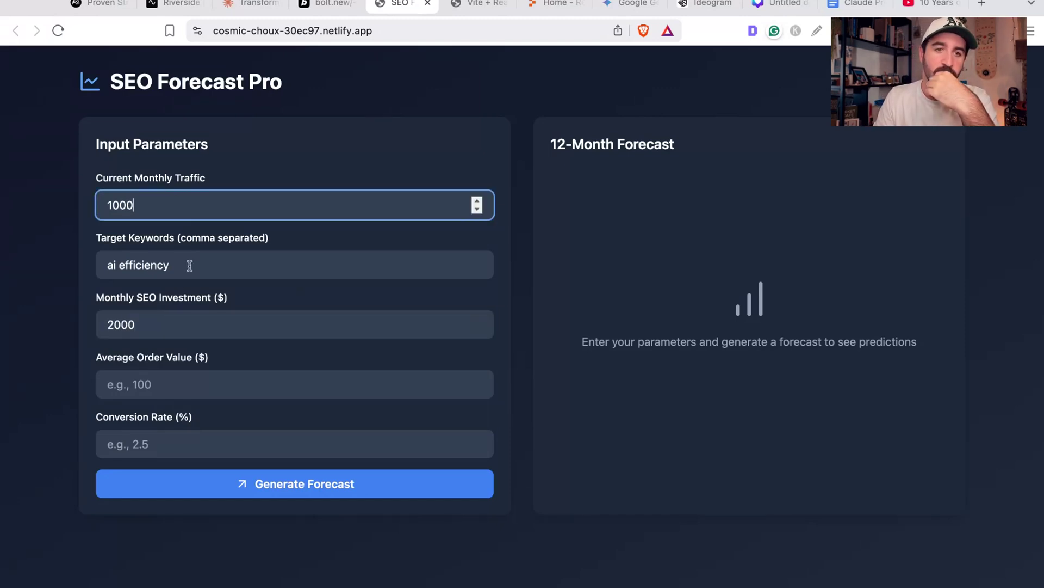
pyautogui.click(175, 274)
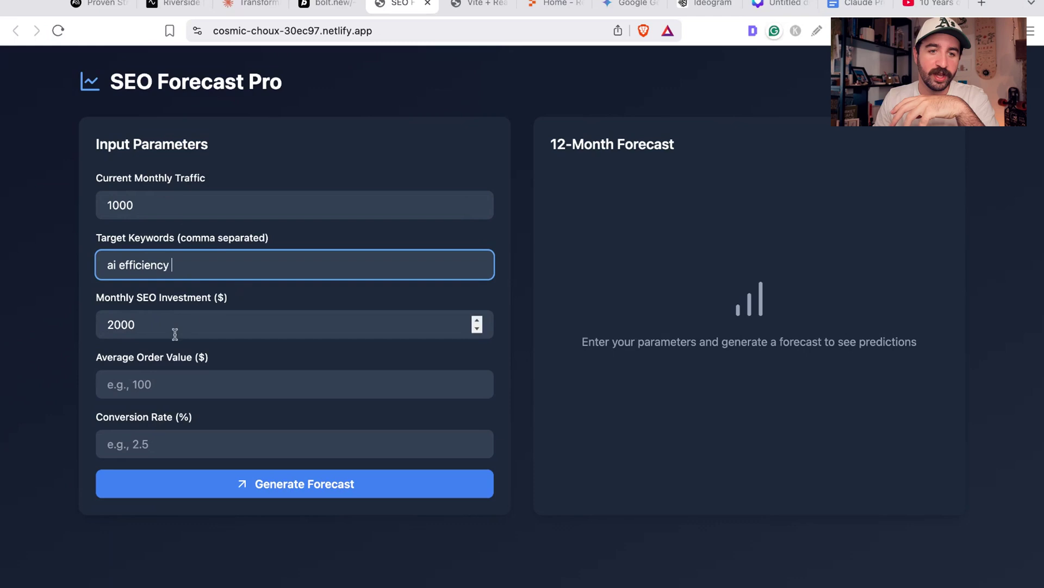
pyautogui.click(164, 384)
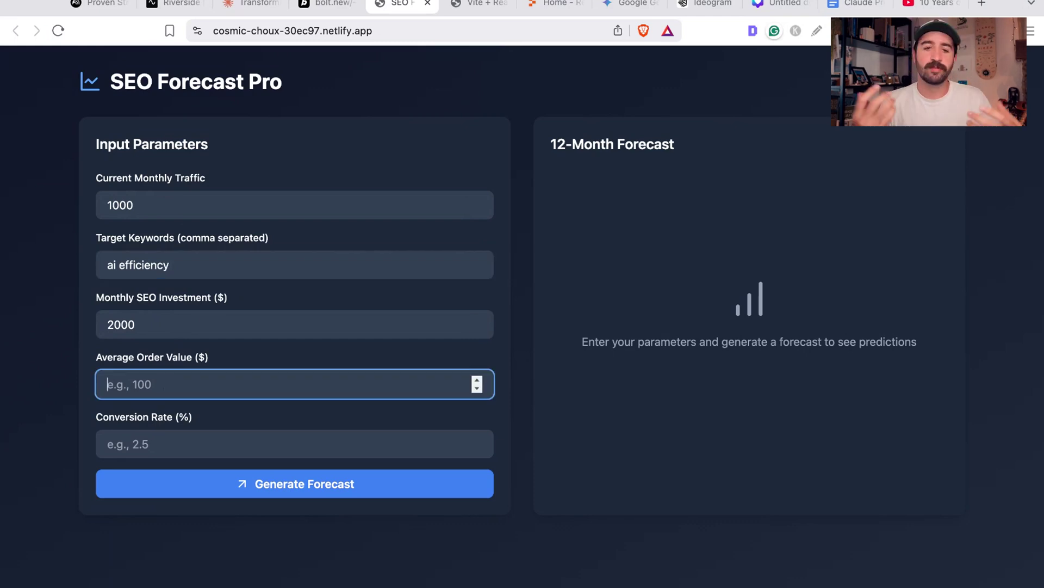
pyautogui.write('300')
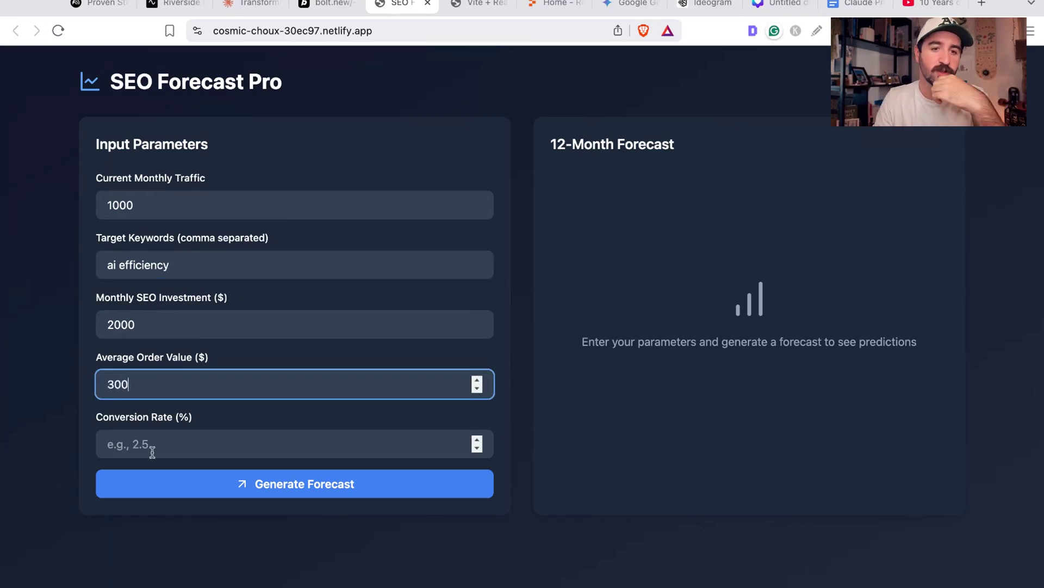
pyautogui.click(151, 448)
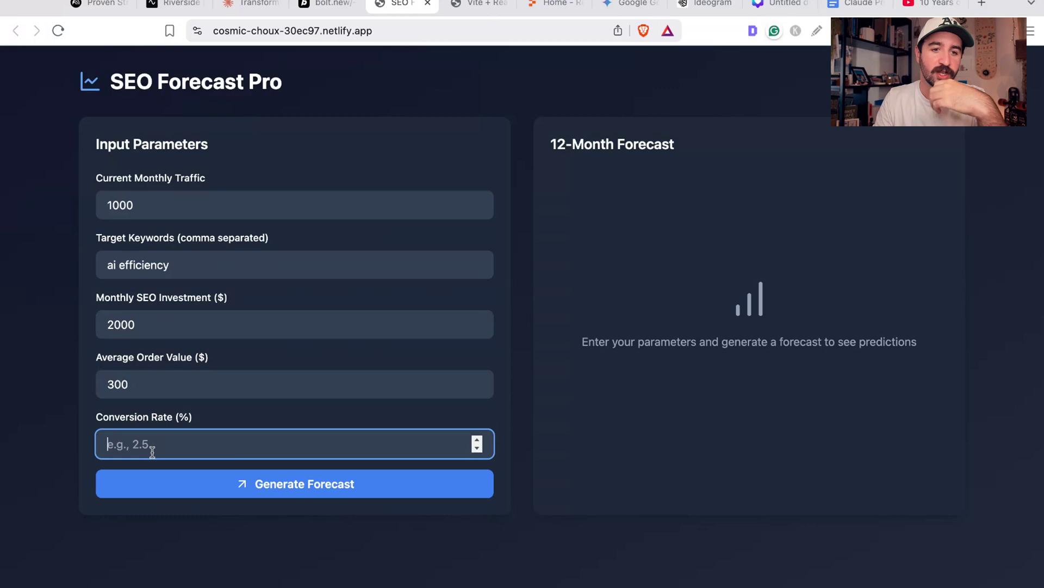
pyautogui.write('1')
pyautogui.click(268, 486)
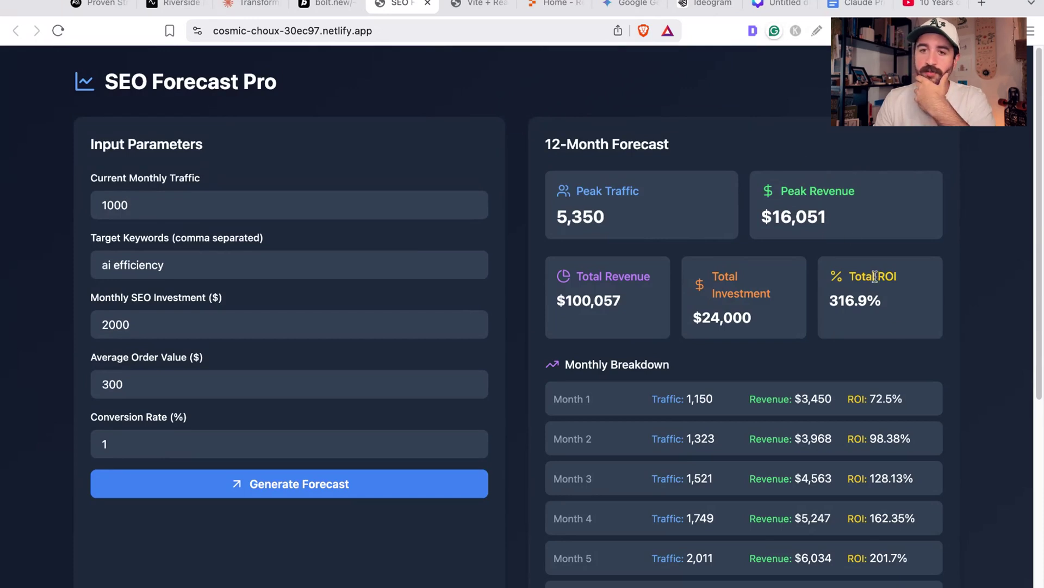
# - Change the average order value to 100 and regenerate the forecast
pyautogui.scroll(-5, 892, 276)
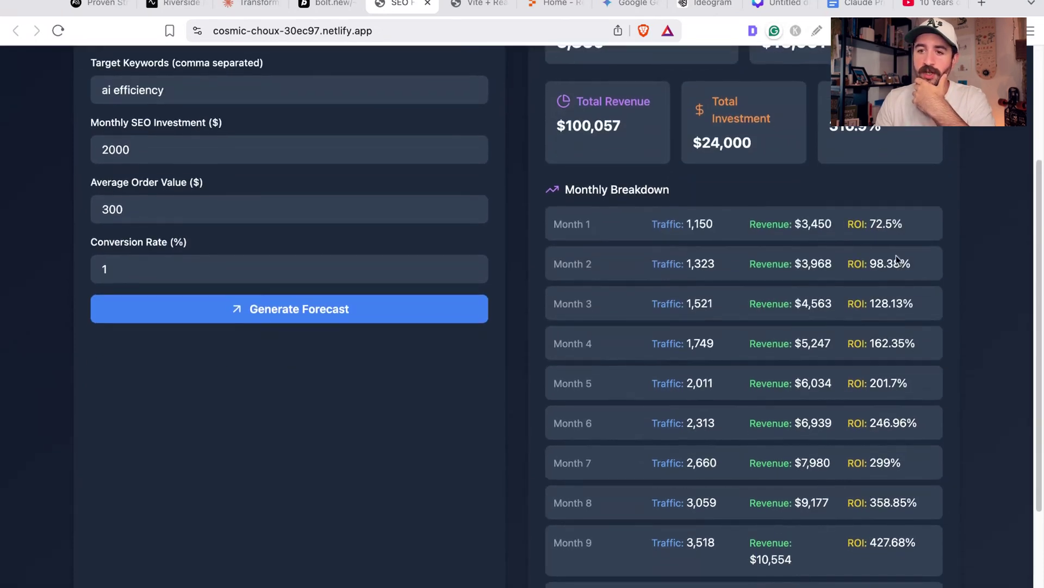
pyautogui.scroll(-3, 897, 259)
pyautogui.scroll(3, 885, 279)
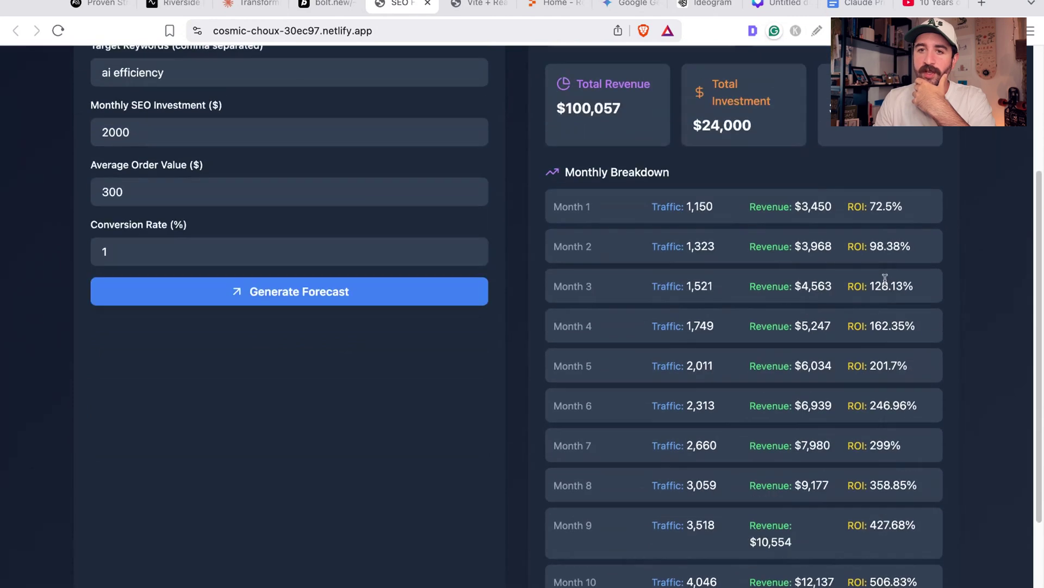
pyautogui.scroll(5, 260, 271)
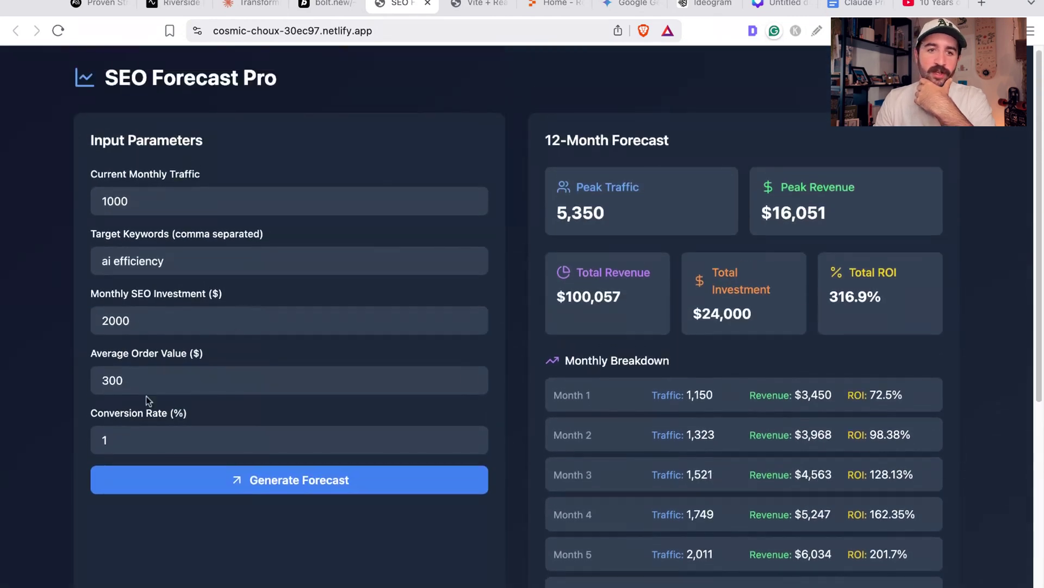
pyautogui.moveTo(129, 381); pyautogui.dragTo(105, 385)
pyautogui.press('BackSpace')
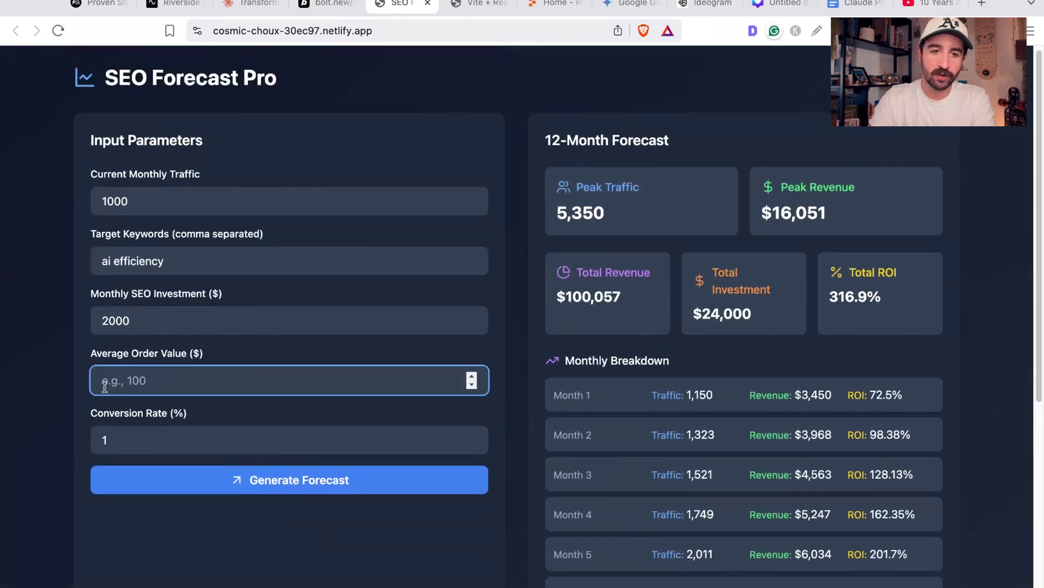
pyautogui.write('100')
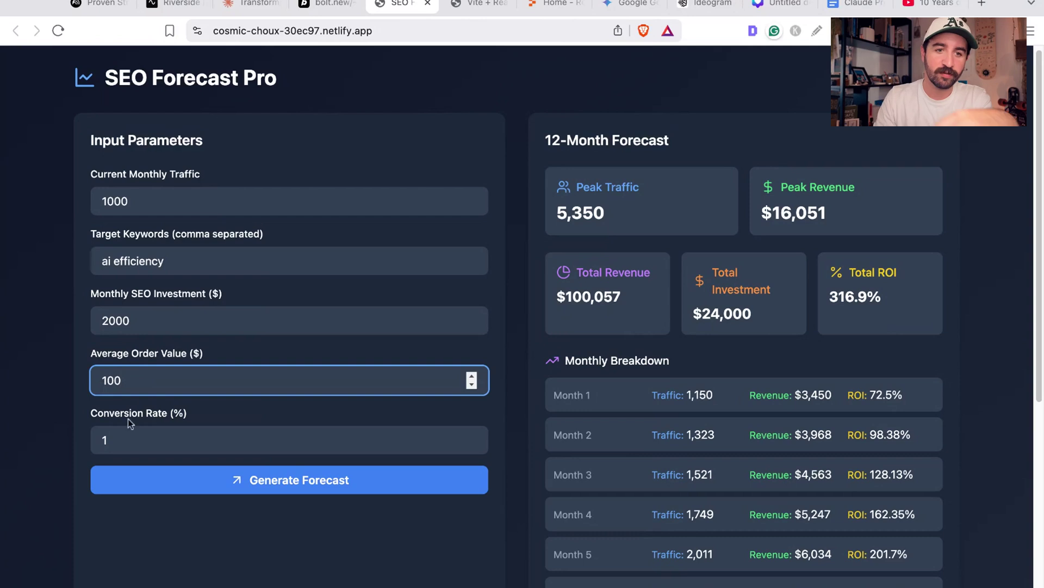
pyautogui.click(248, 481)
# - Review the monthly ROI figures totaling 38.97% ROI, then switch to the Replit tab
pyautogui.scroll(-3, 979, 311)
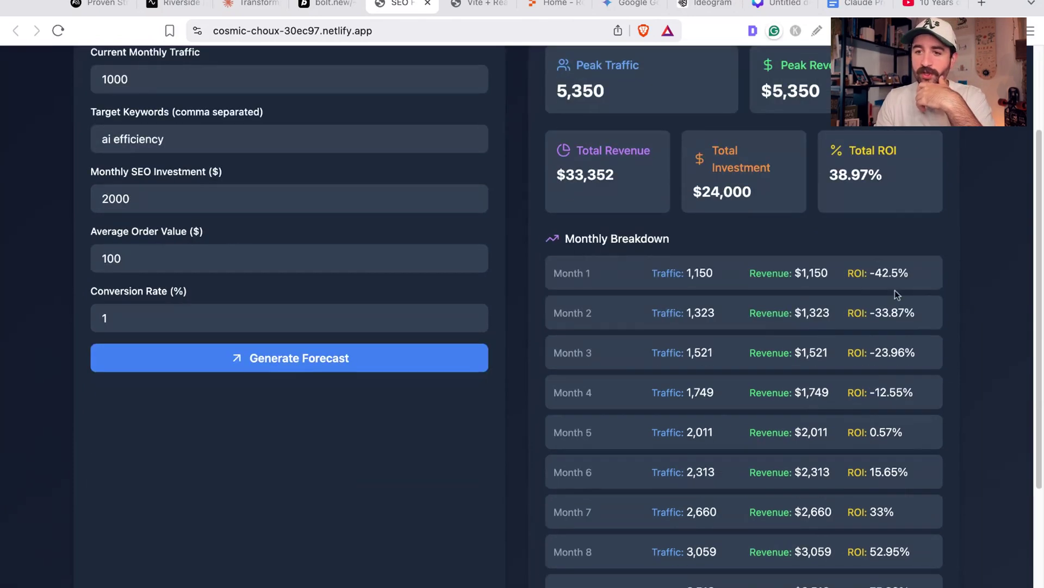
pyautogui.tripleClick(853, 276)
pyautogui.moveTo(850, 312); pyautogui.dragTo(857, 353)
pyautogui.moveTo(859, 414); pyautogui.dragTo(849, 435)
pyautogui.scroll(-2, 880, 412)
pyautogui.scroll(-2, 879, 412)
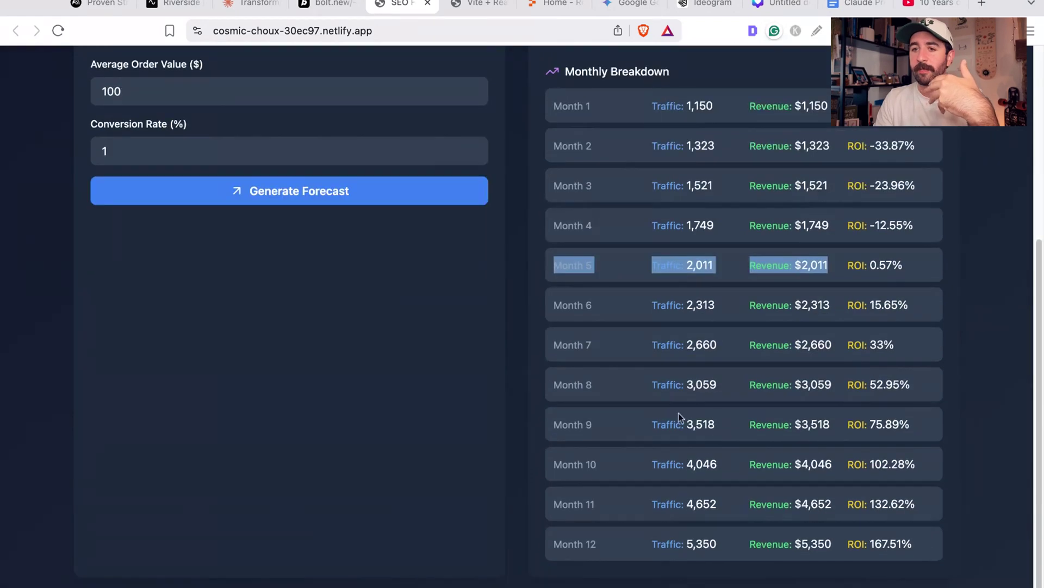
pyautogui.scroll(5, 546, 326)
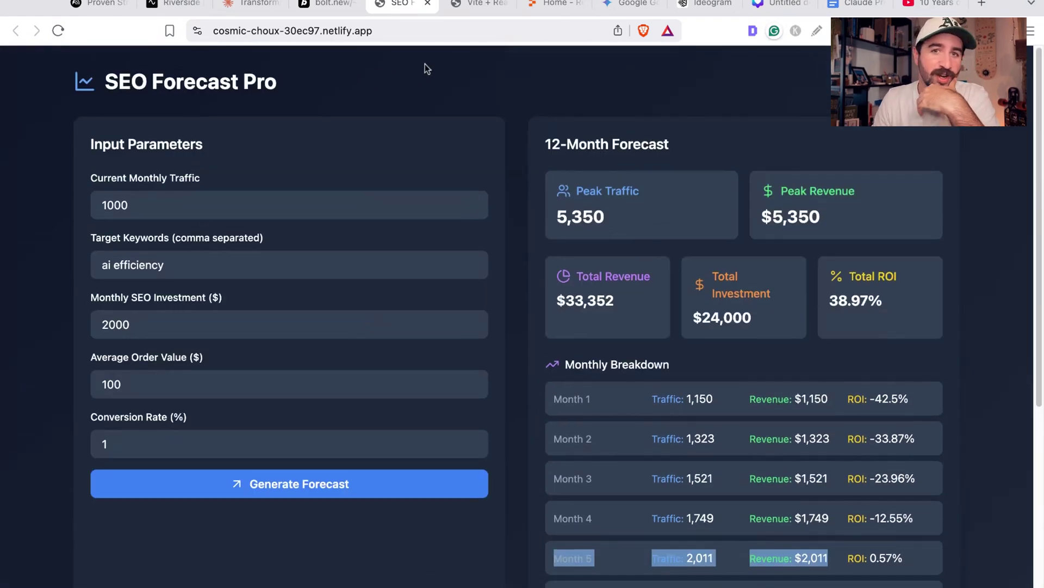
pyautogui.click(471, 5)
pyautogui.click(529, 5)
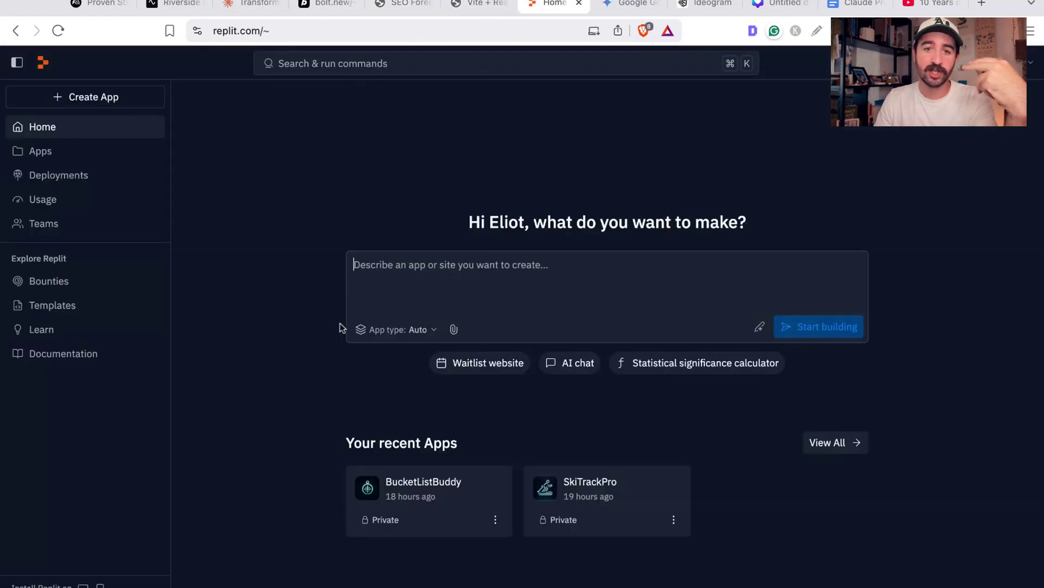
# - Open BucketListBuddy from recent Apps and sign in to its preview with the autofilled account credentials
pyautogui.click(433, 495)
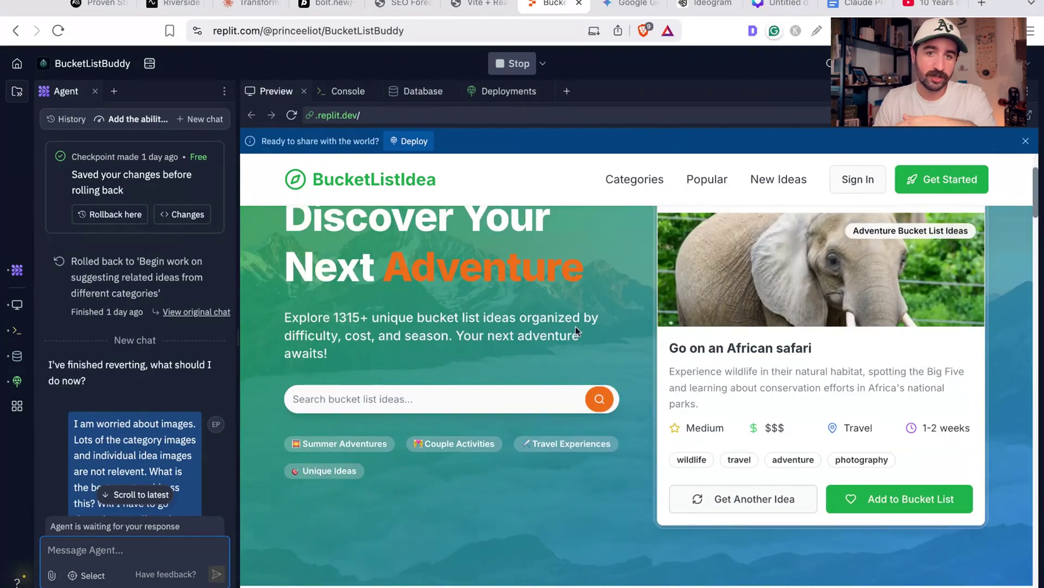
pyautogui.click(858, 178)
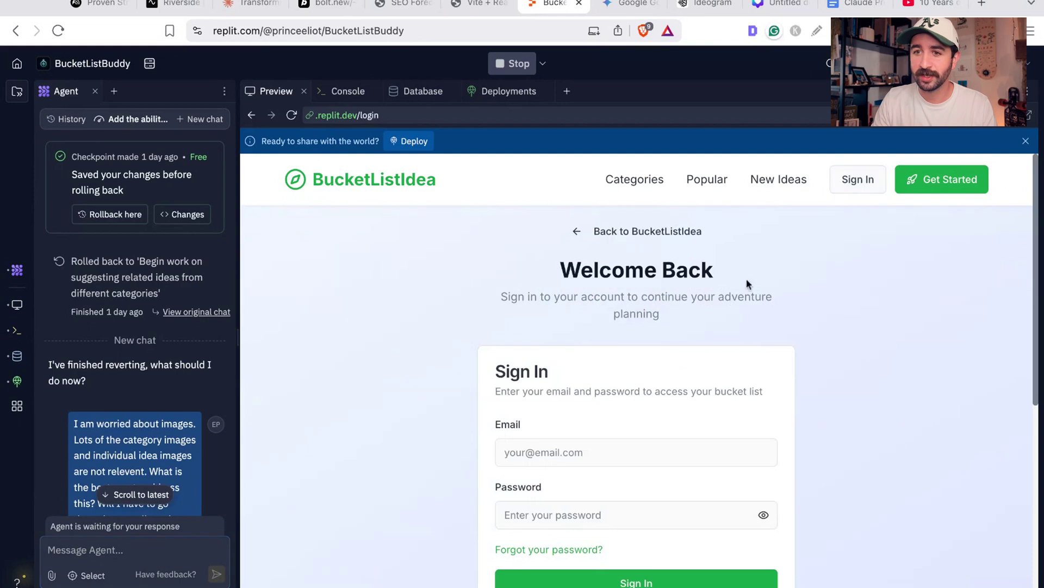
pyautogui.click(564, 451)
pyautogui.click(586, 474)
pyautogui.click(625, 517)
pyautogui.scroll(-2, 625, 516)
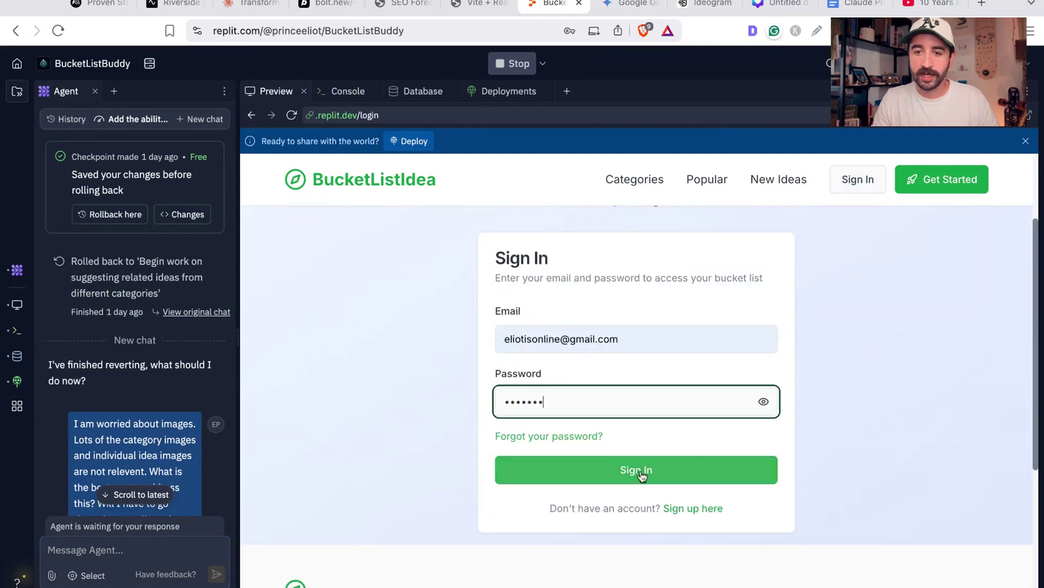
pyautogui.click(605, 471)
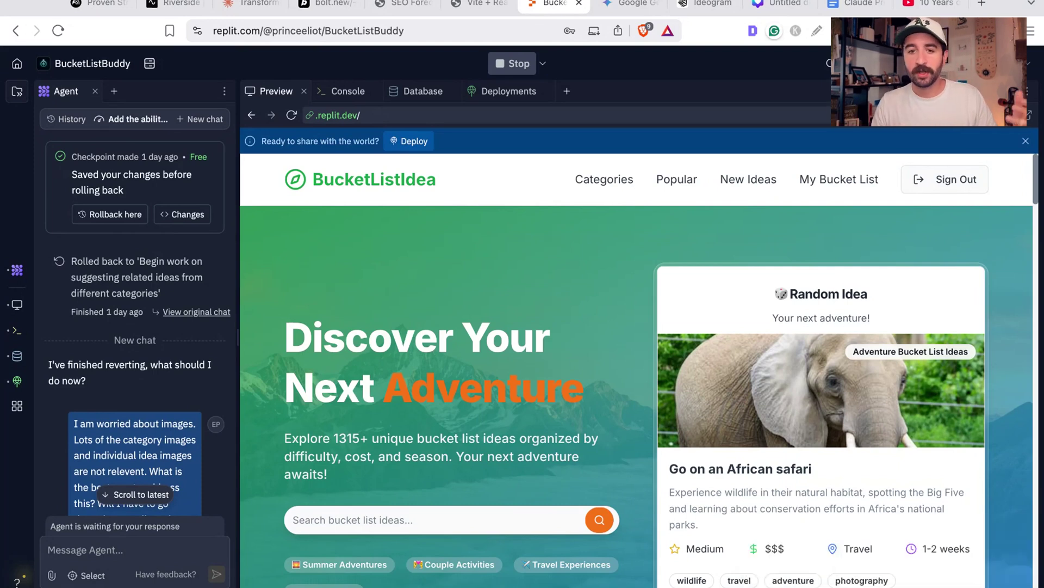
# - Draw new random ideas and add the stargazing idea to the bucket list
pyautogui.scroll(-3, 637, 381)
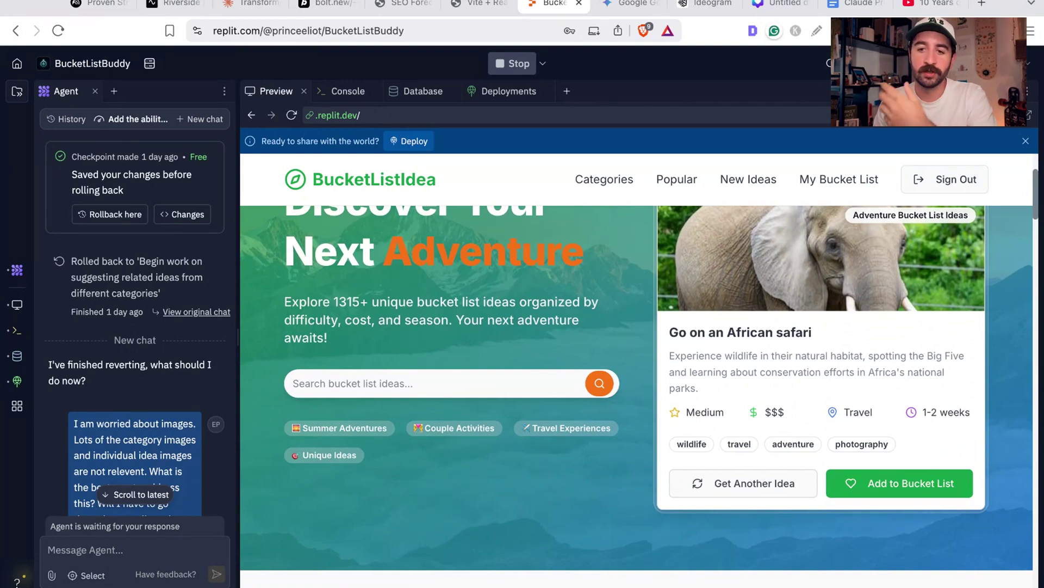
pyautogui.scroll(1, 574, 321)
pyautogui.scroll(3, 745, 492)
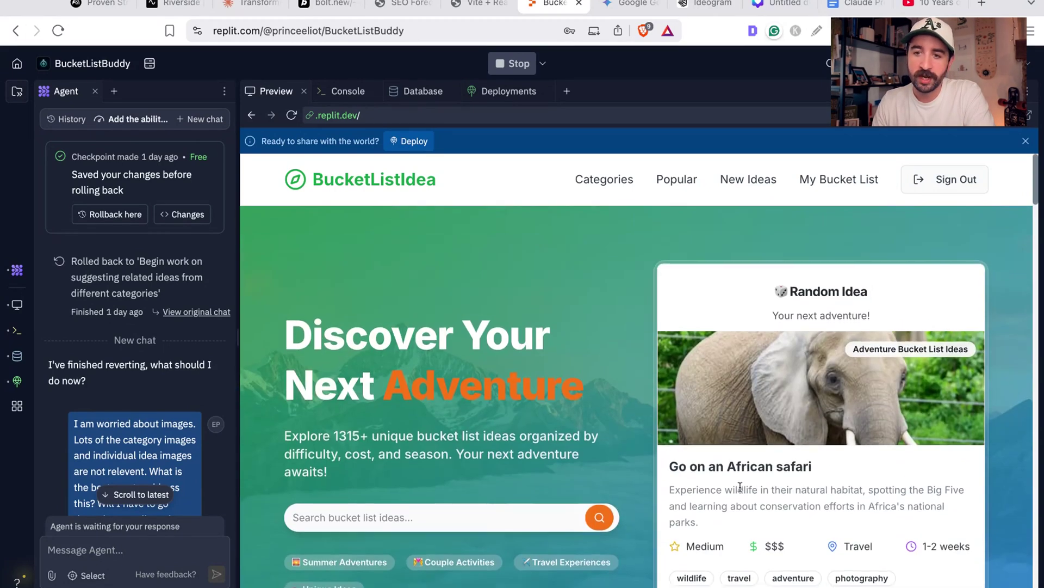
pyautogui.scroll(-1, 740, 486)
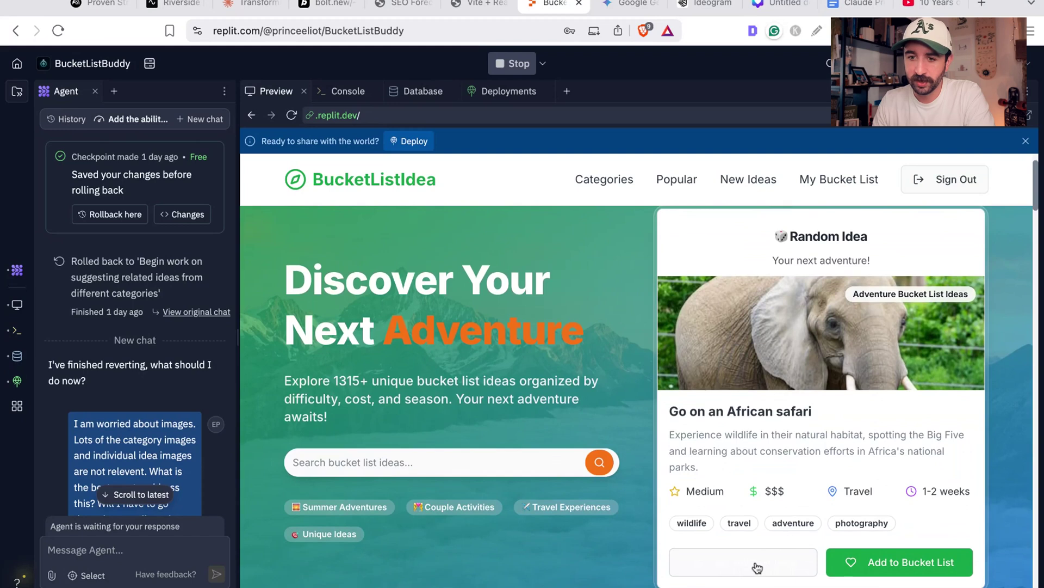
pyautogui.click(757, 567)
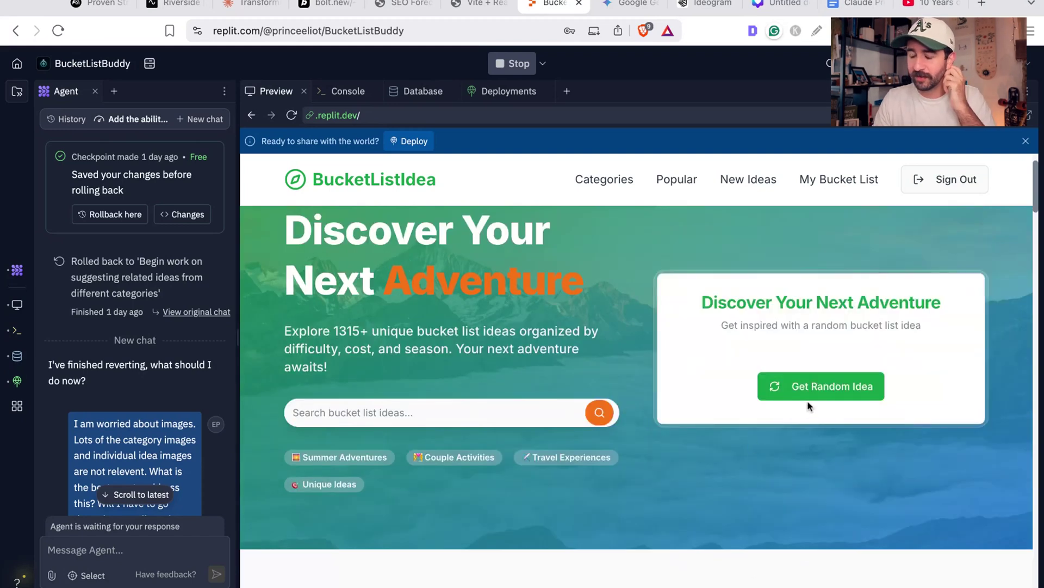
pyautogui.click(811, 390)
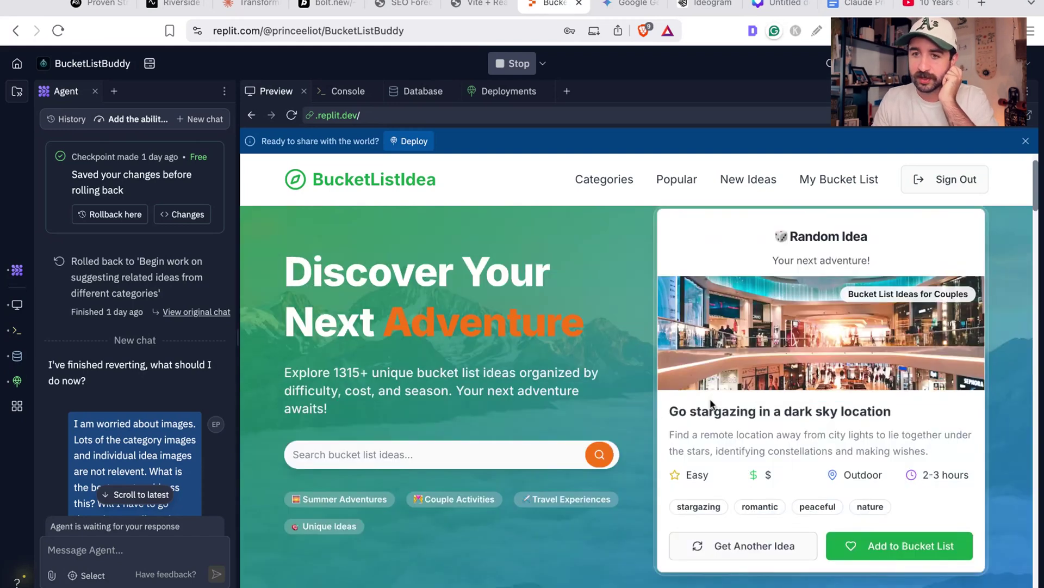
pyautogui.moveTo(697, 411); pyautogui.dragTo(869, 410)
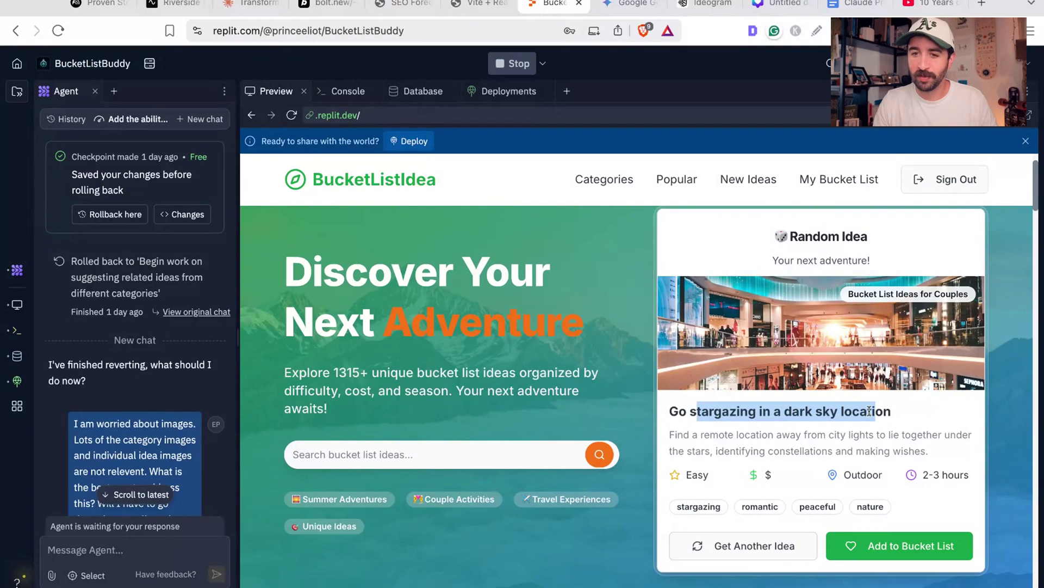
pyautogui.click(794, 427)
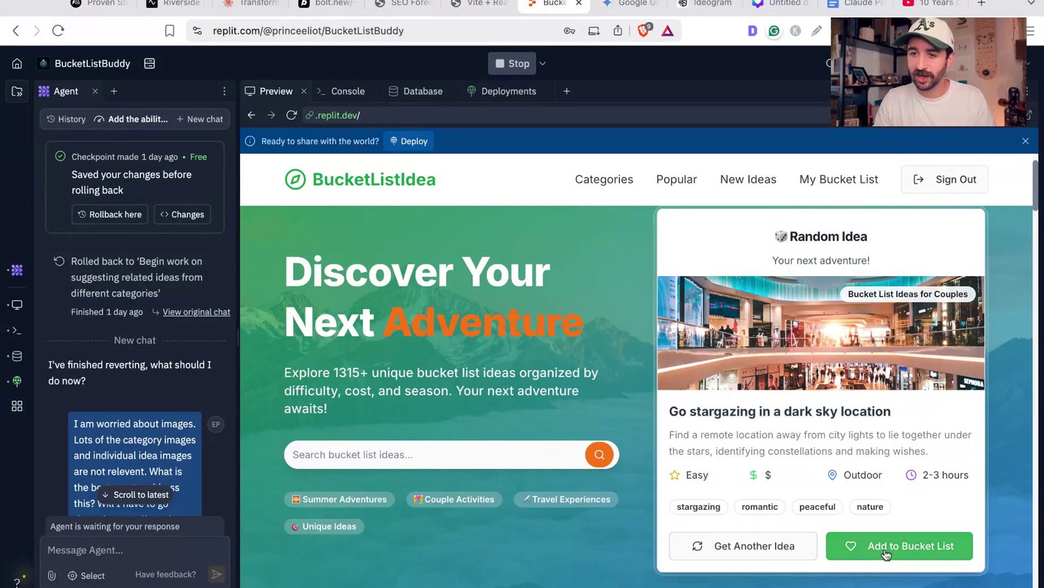
pyautogui.click(857, 540)
# - Browse Summer Bucket List Ideas, try favouriting one, then view My Bucket List's 10 ideas
pyautogui.scroll(-5, 588, 397)
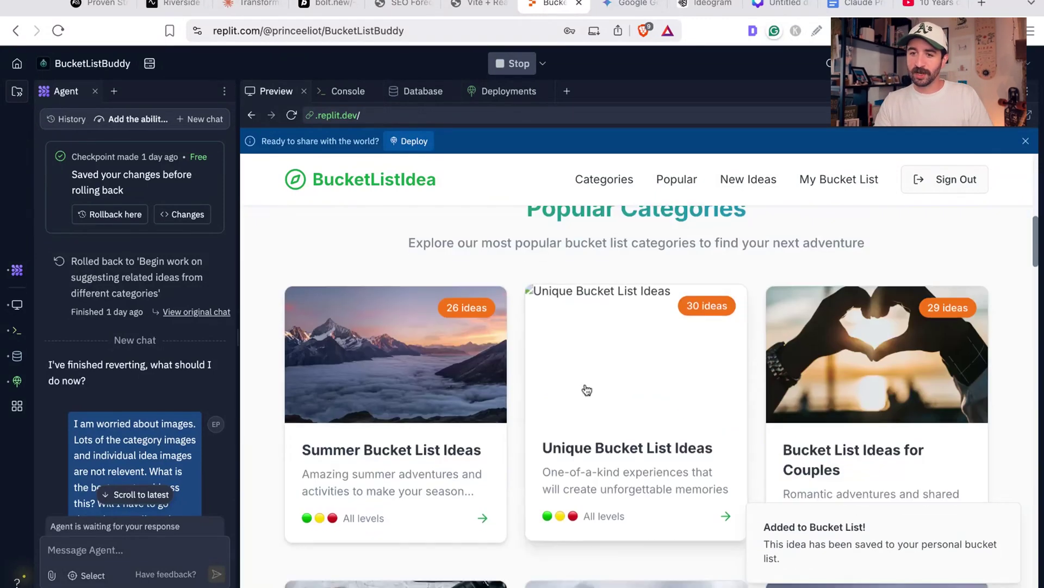
pyautogui.click(380, 422)
pyautogui.scroll(-7, 410, 321)
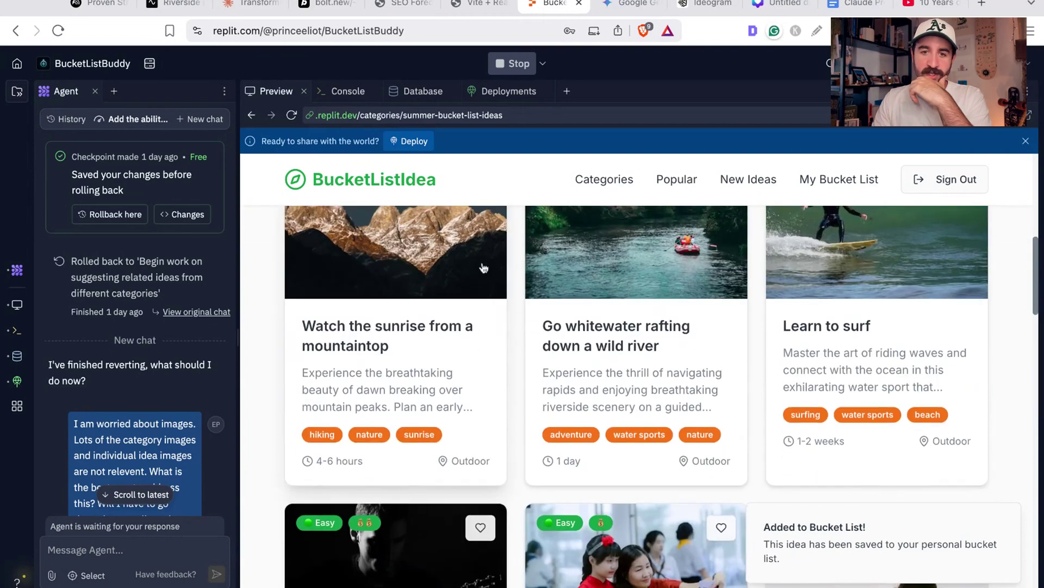
pyautogui.scroll(2, 492, 257)
pyautogui.click(491, 258)
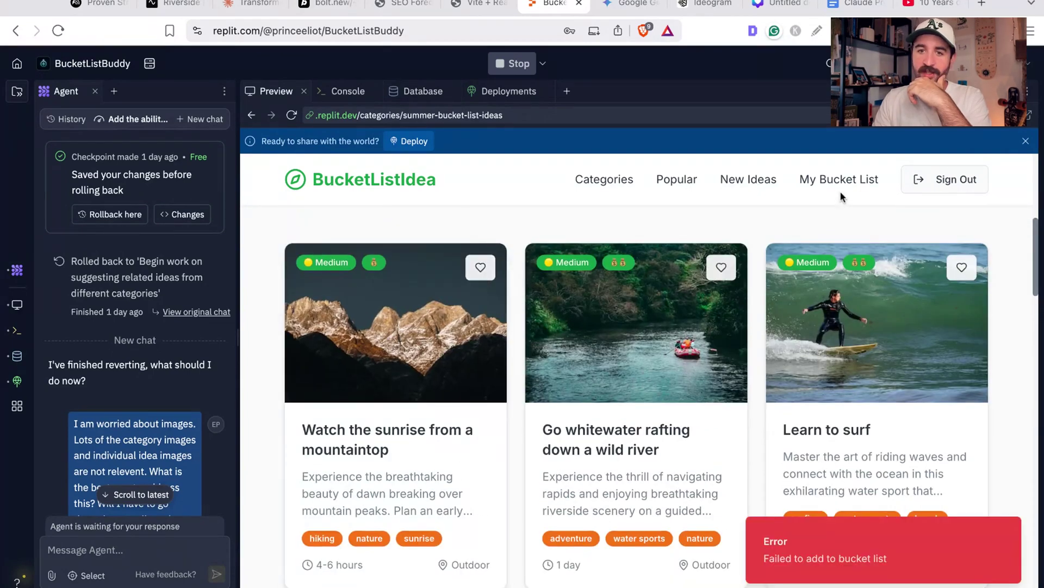
pyautogui.click(840, 185)
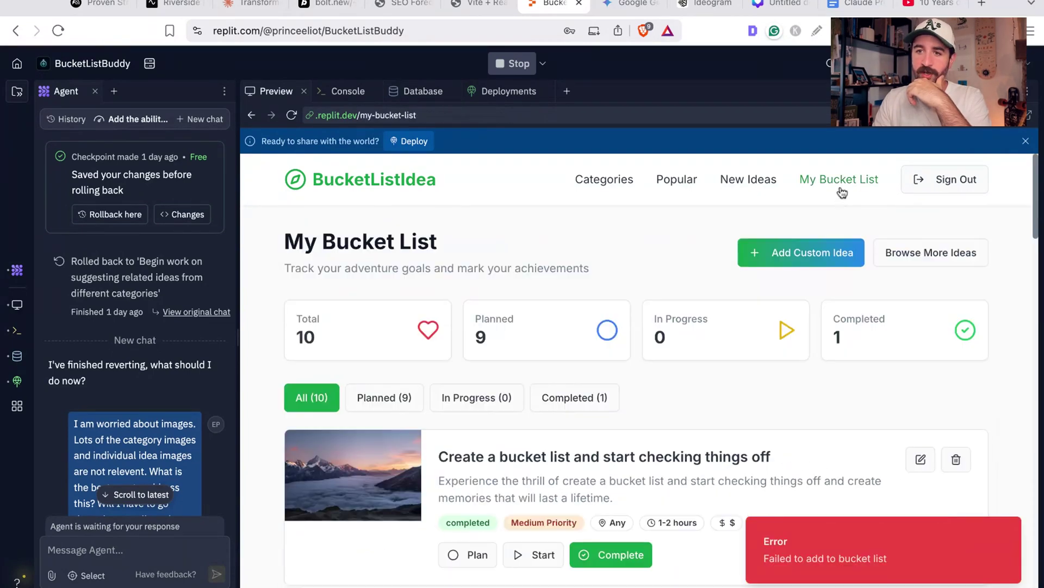
pyautogui.click(1007, 531)
pyautogui.scroll(-1, 631, 392)
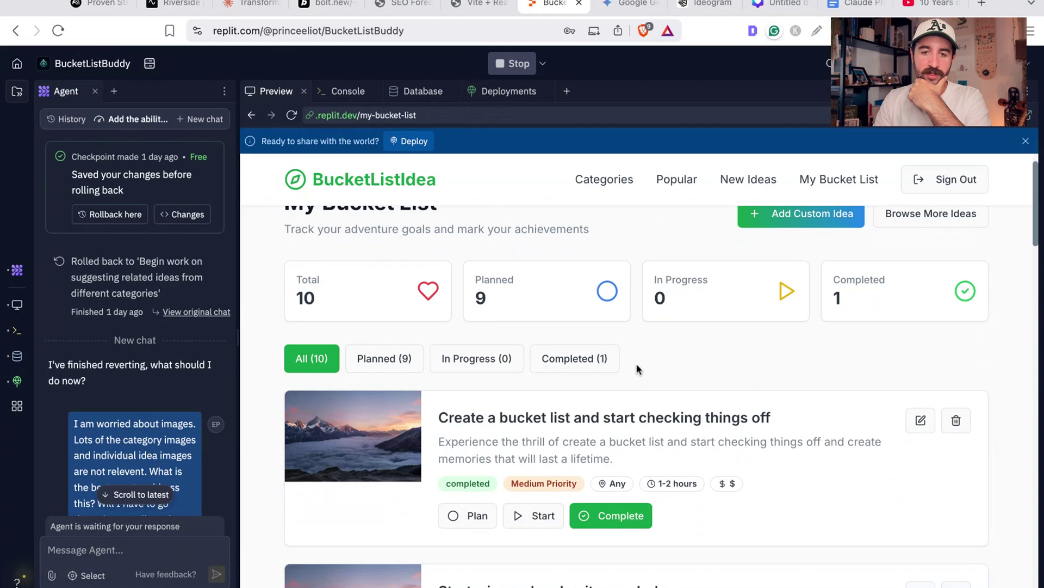
pyautogui.scroll(-3, 618, 393)
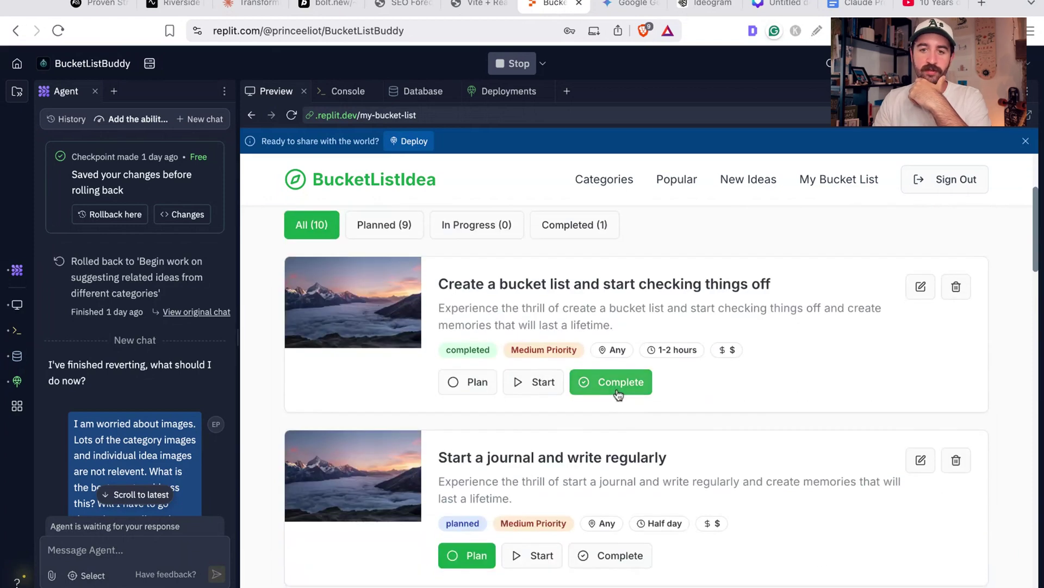
pyautogui.scroll(-8, 619, 393)
pyautogui.scroll(12, 611, 380)
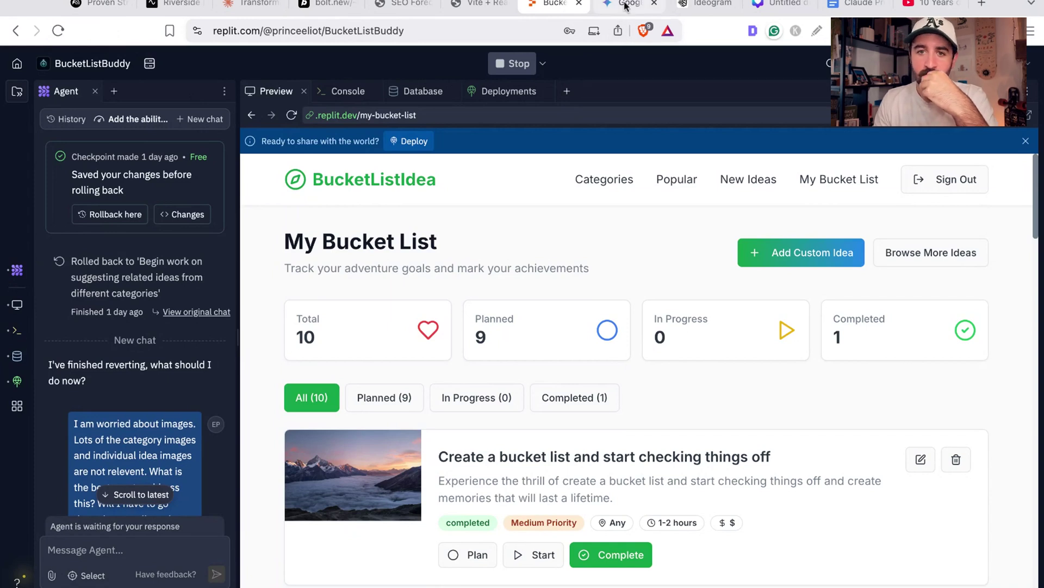
# - Select the SEO Strategist Target Audience Segmentation prompt in 'Claude Prompts' and take it to Gemini
pyautogui.click(626, 6)
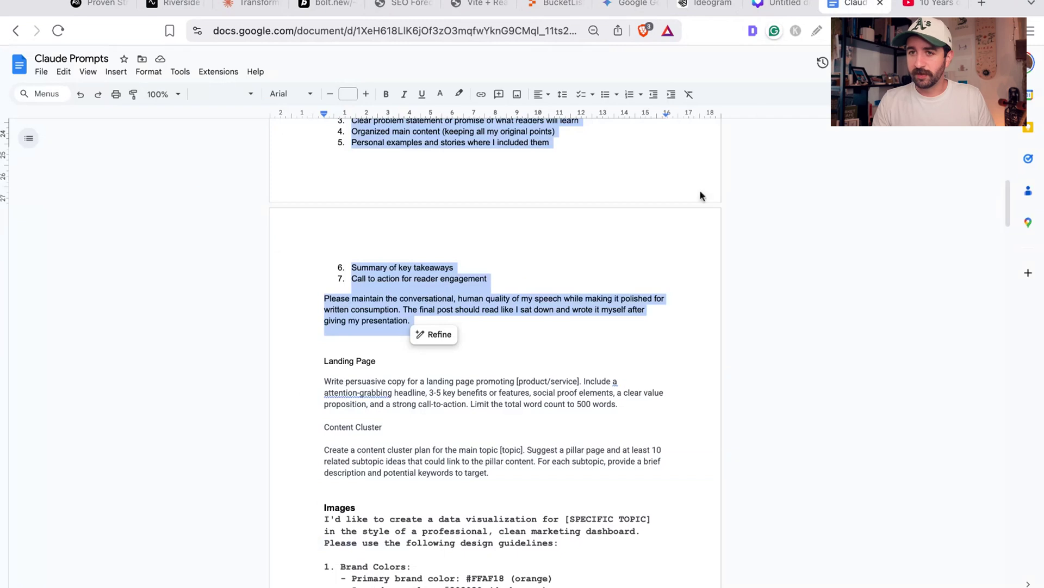
pyautogui.scroll(-8, 562, 308)
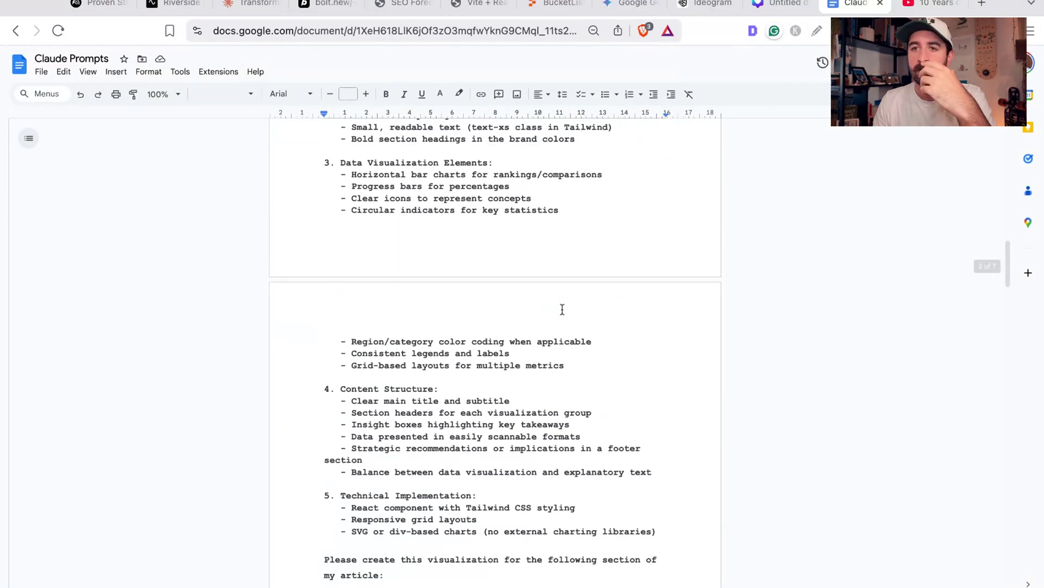
pyautogui.scroll(-15, 563, 309)
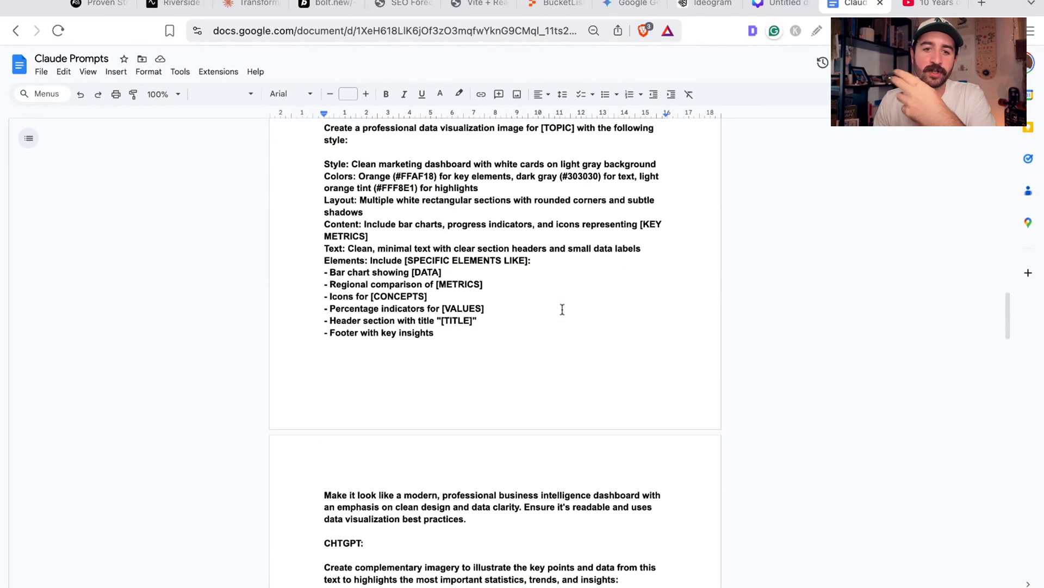
pyautogui.scroll(-10, 564, 321)
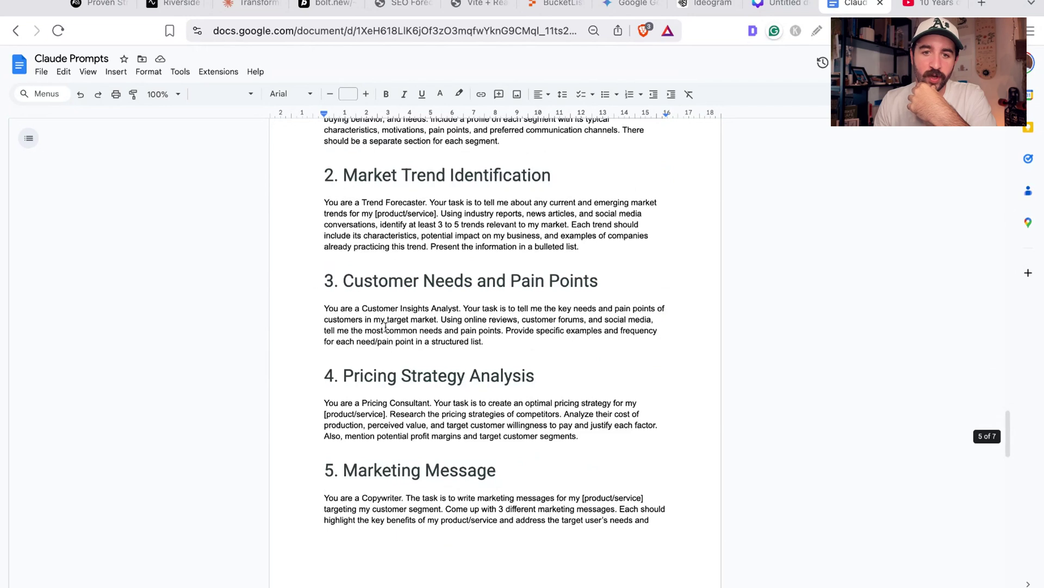
pyautogui.scroll(3, 320, 308)
pyautogui.tripleClick(323, 179)
pyautogui.press('super+c')
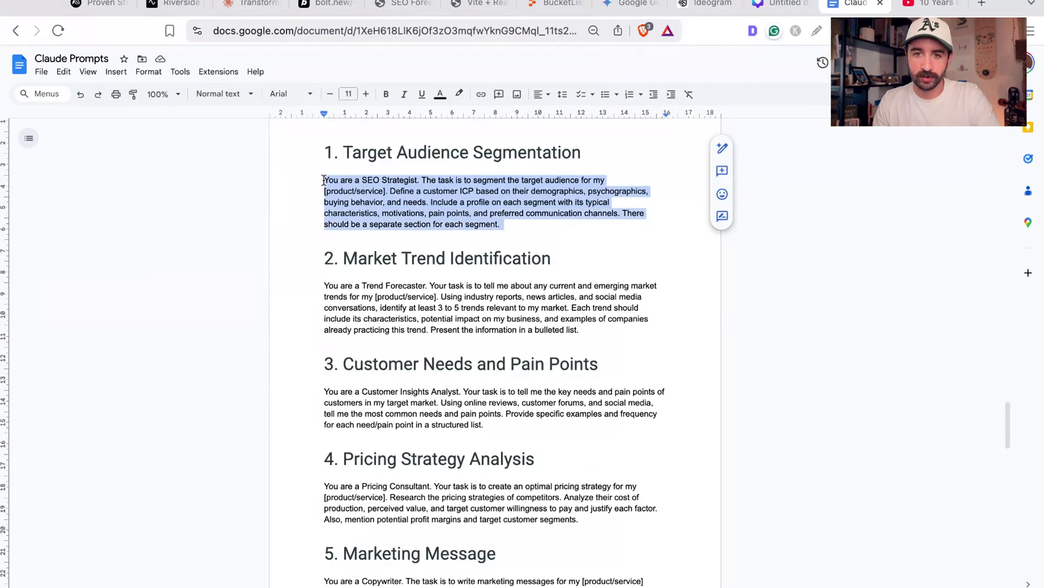
pyautogui.click(627, 7)
# - Paste the prompt into Gemini and replace [product/service] with 'SEO and AI youtube channel'
pyautogui.press('super+v')
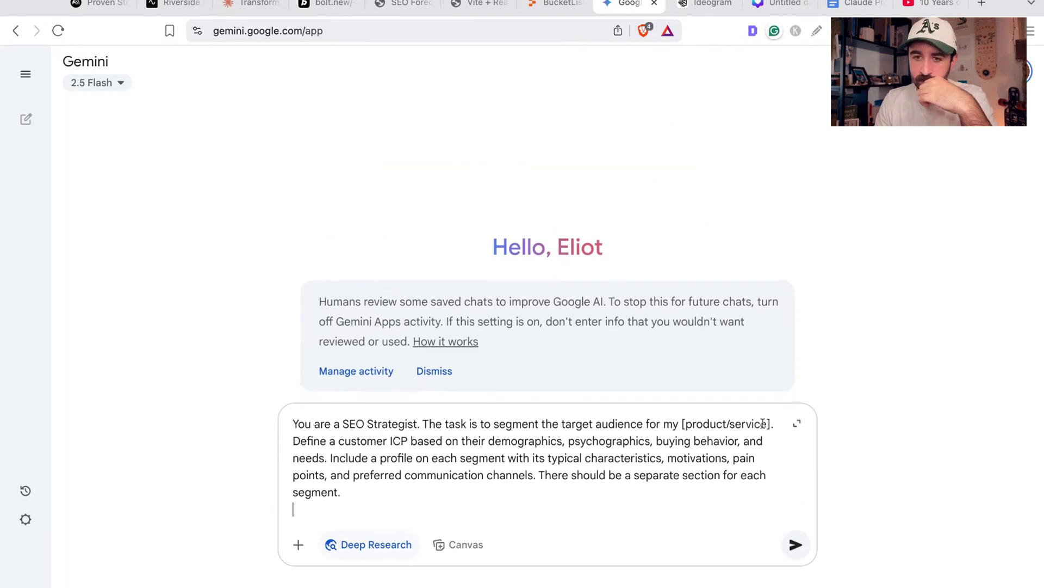
pyautogui.moveTo(771, 424); pyautogui.dragTo(682, 425)
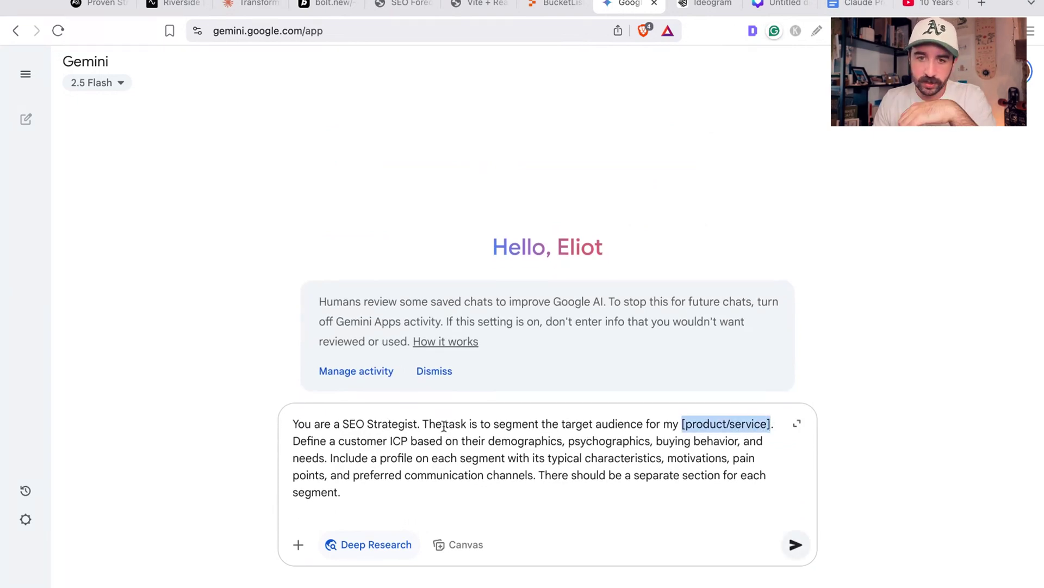
pyautogui.click(379, 423)
pyautogui.moveTo(379, 423); pyautogui.dragTo(457, 424)
pyautogui.moveTo(617, 424); pyautogui.dragTo(466, 424)
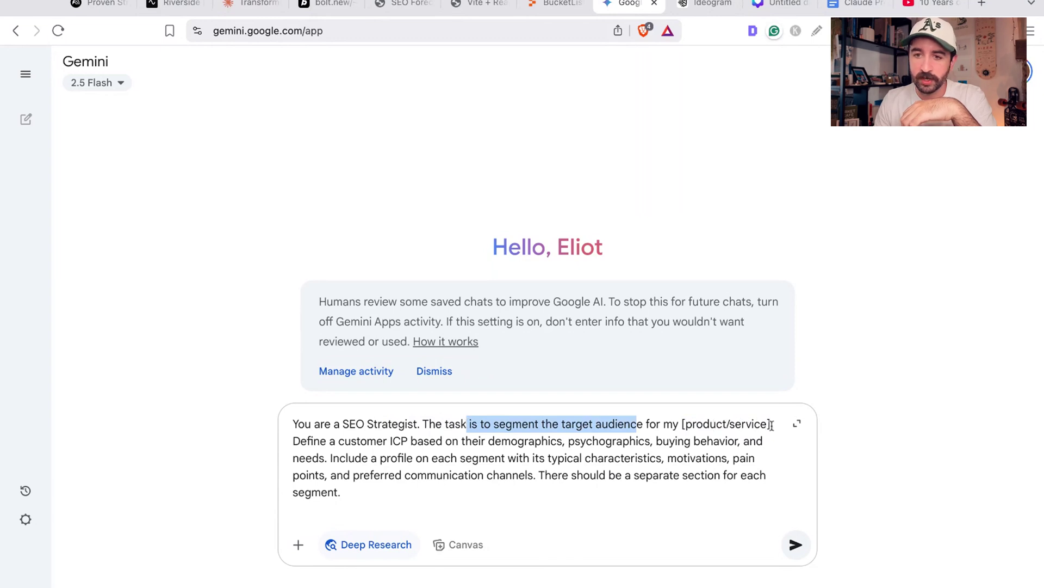
pyautogui.moveTo(771, 424); pyautogui.dragTo(680, 424)
pyautogui.write('SEO and AI youtube ')
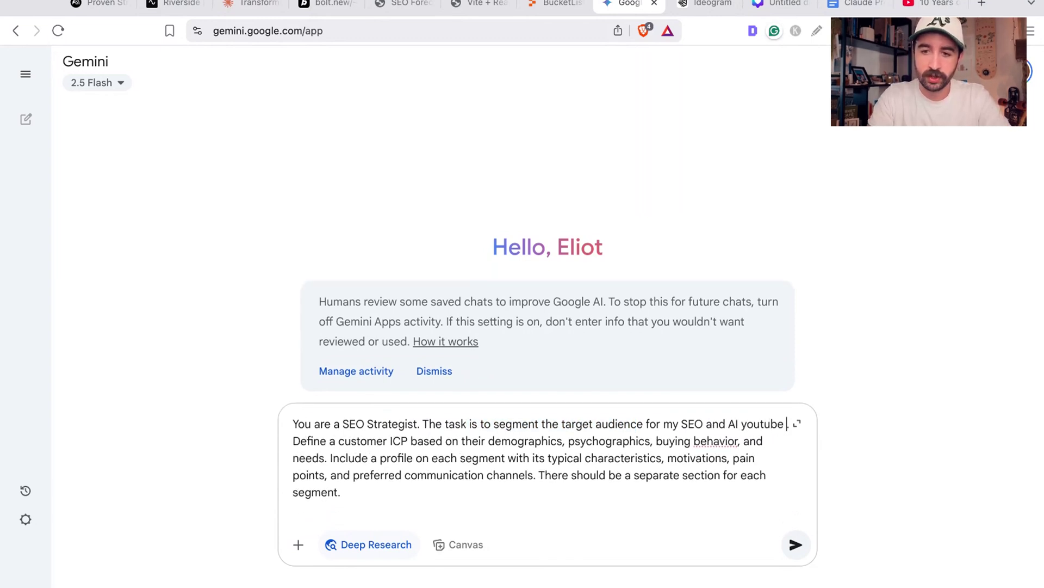
pyautogui.write('channel')
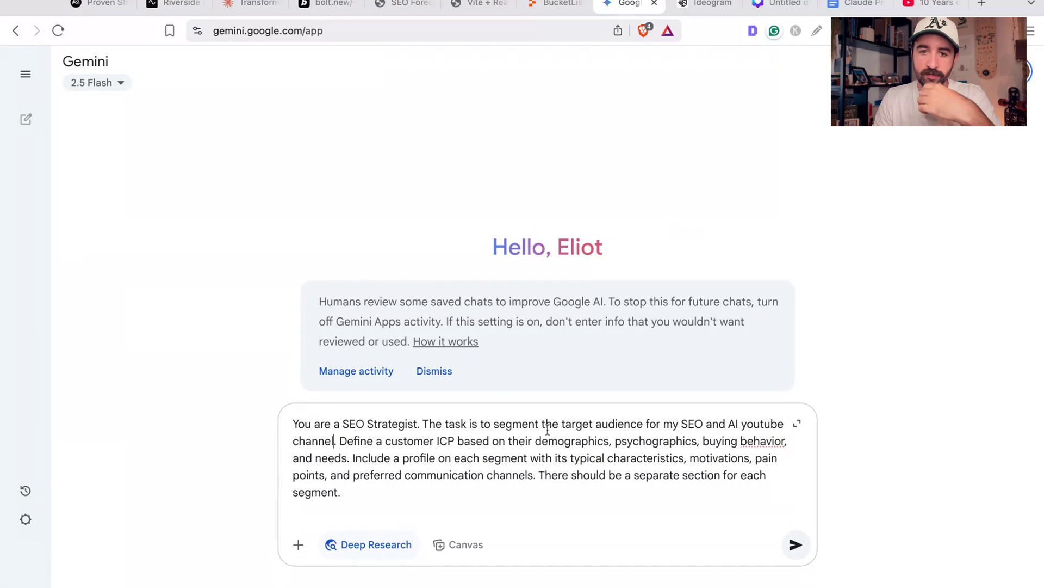
# - Review the ICP and per-segment profile requirements, then send the tailored prompt
pyautogui.click(422, 447)
pyautogui.hotkey('shift', 'Right')
pyautogui.hotkey('shift', 'Right')
pyautogui.hotkey('shift', 'Right')
pyautogui.hotkey('shift', 'Right')
pyautogui.hotkey('shift', 'Right')
pyautogui.hotkey('shift', 'Right')
pyautogui.hotkey('shift', 'Right')
pyautogui.hotkey('shift', 'Right')
pyautogui.hotkey('shift', 'Right')
pyautogui.hotkey('shift', 'Right')
pyautogui.hotkey('shift', 'Right')
pyautogui.hotkey('shift', 'Right')
pyautogui.hotkey('shift', 'Right')
pyautogui.hotkey('shift', 'Right')
pyautogui.hotkey('shift', 'Right')
pyautogui.hotkey('shift', 'Right')
pyautogui.hotkey('shift', 'Right')
pyautogui.hotkey('shift', 'Right')
pyautogui.hotkey('shift', 'Right')
pyautogui.hotkey('shift', 'Right')
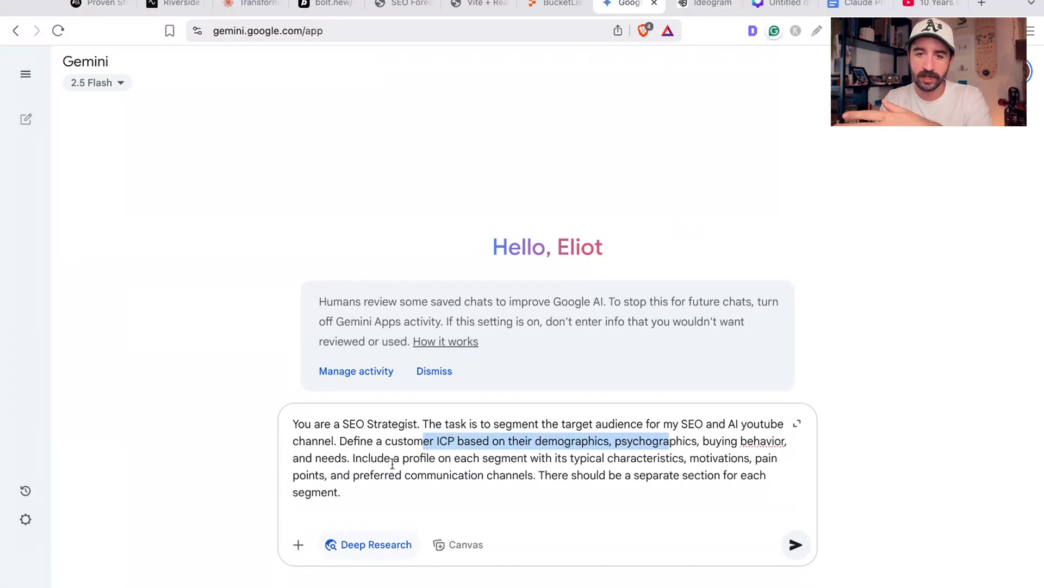
pyautogui.moveTo(402, 461); pyautogui.dragTo(687, 475)
pyautogui.click(684, 481)
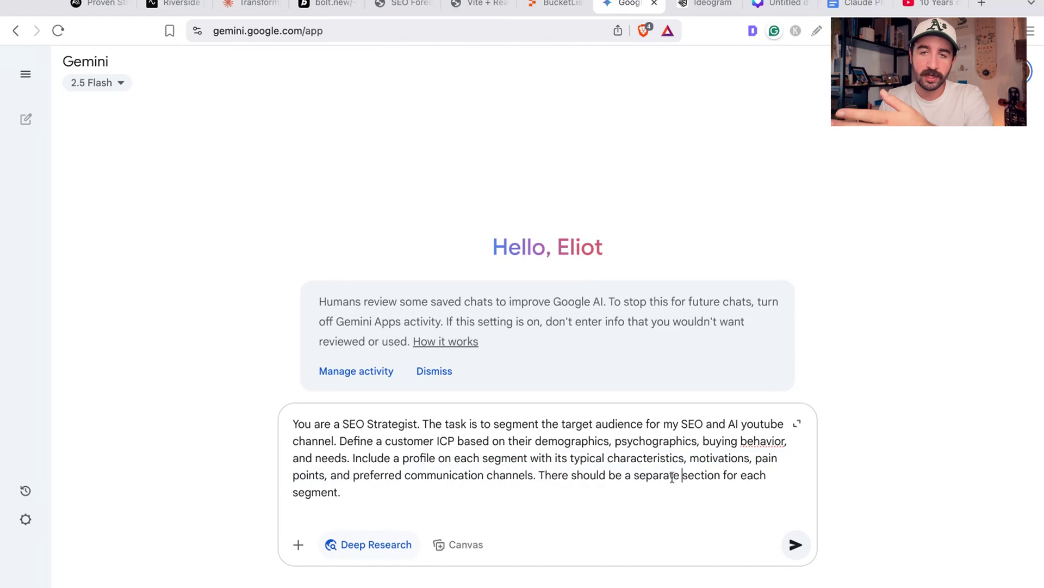
pyautogui.click(797, 546)
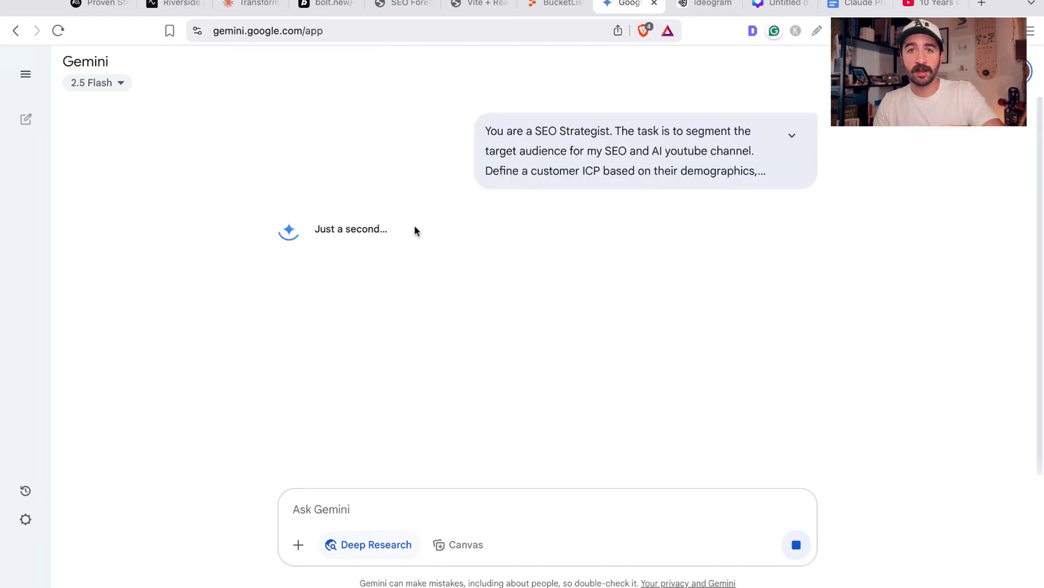
# - Glance at the CopyTrain, Claude and Riverside tabs, then start Gemini's deep research plan
pyautogui.click(466, 11)
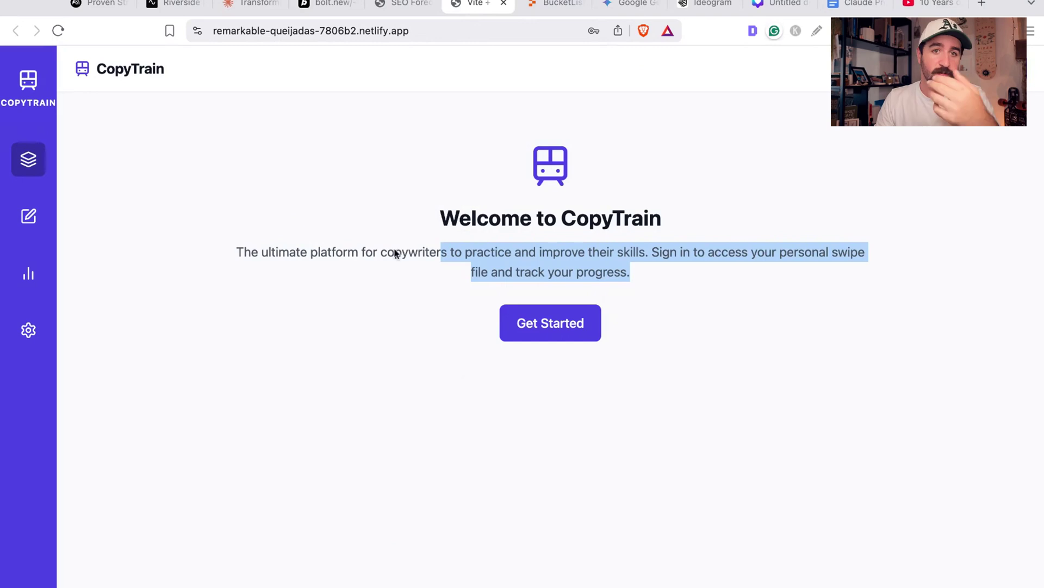
pyautogui.click(251, 7)
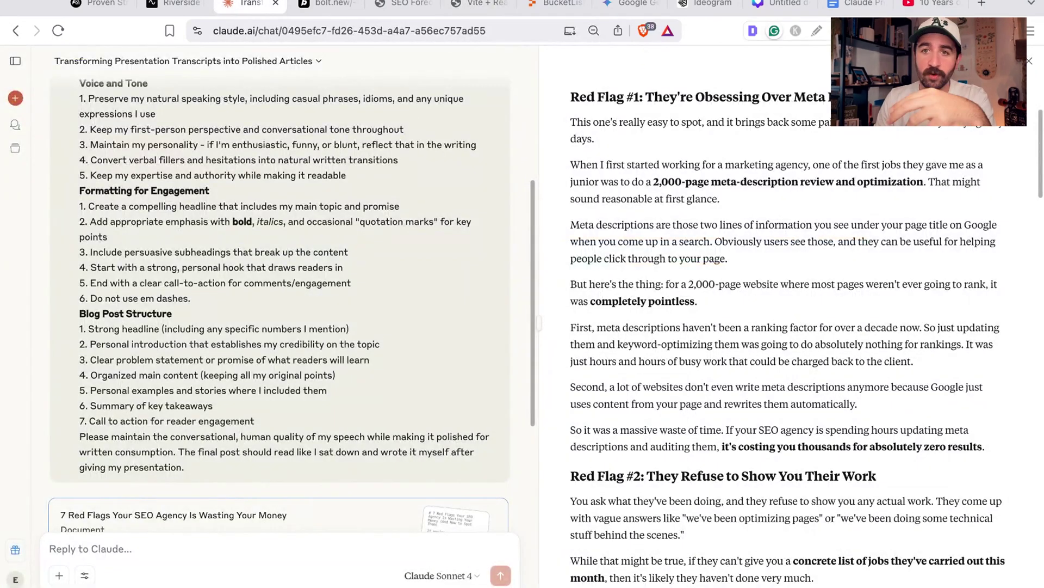
pyautogui.click(175, 4)
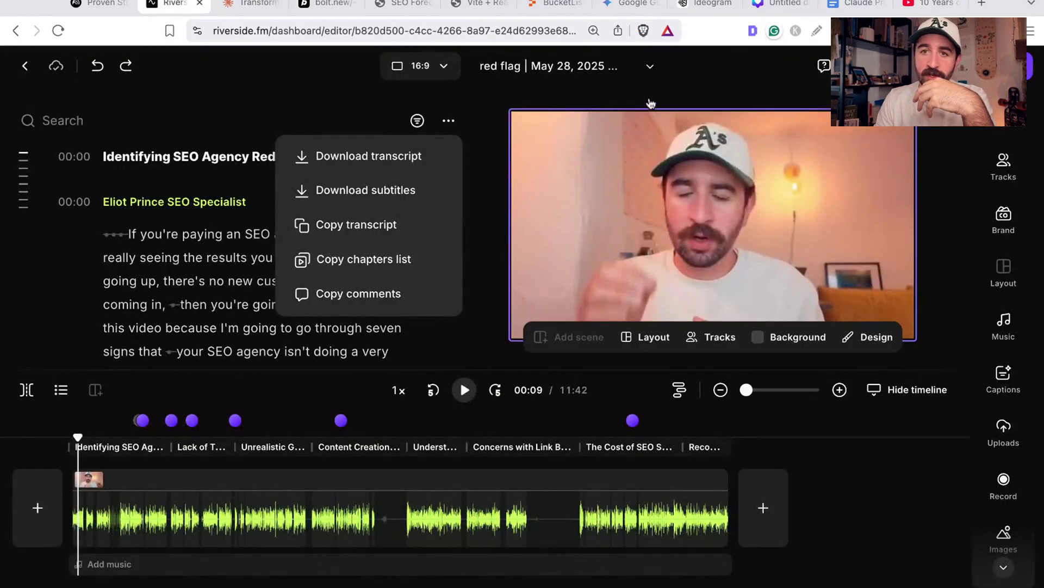
pyautogui.click(634, 6)
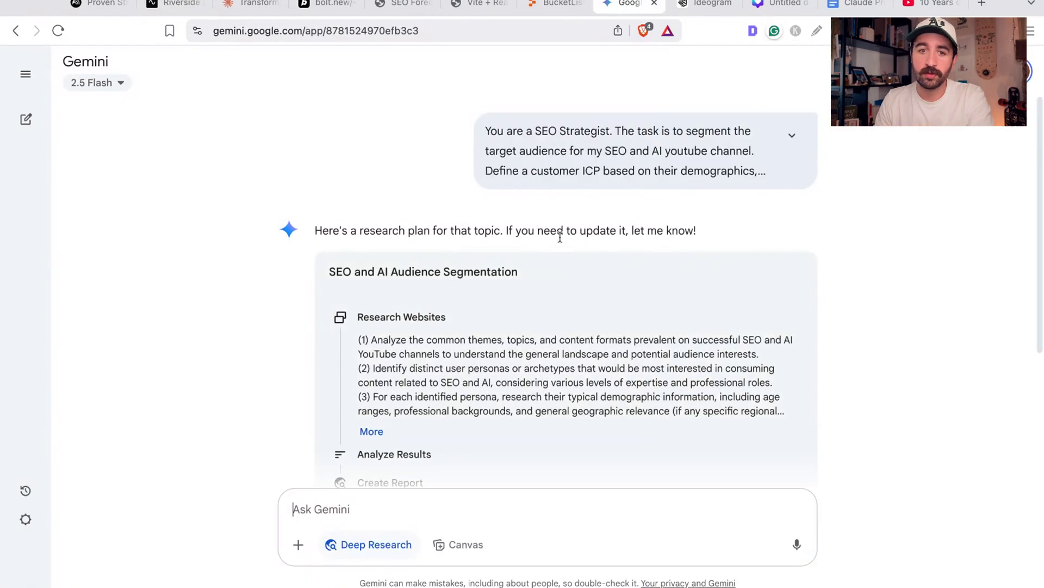
pyautogui.scroll(-4, 566, 262)
pyautogui.click(734, 369)
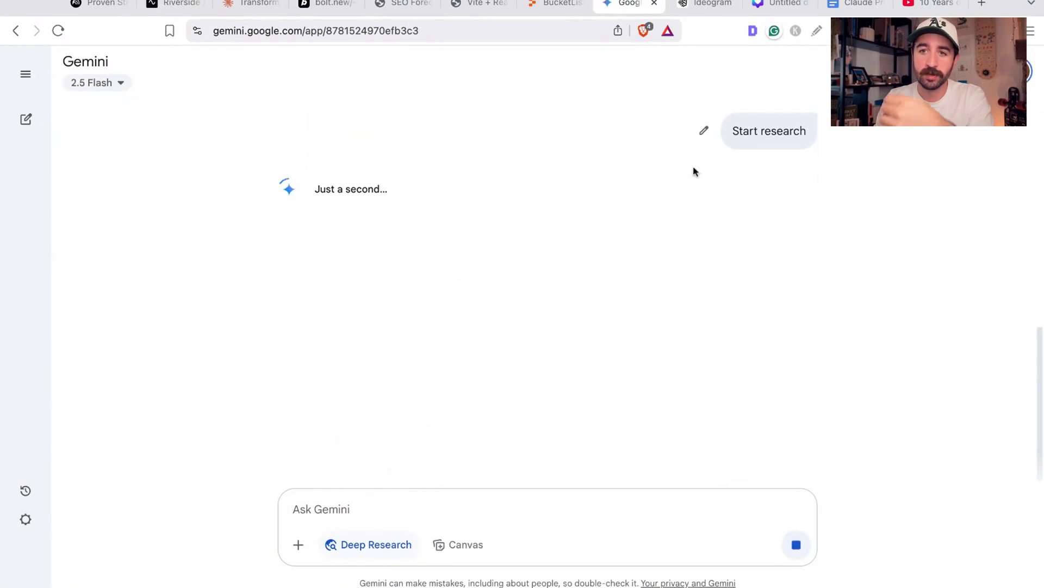
# - View the brick-wall brewery image from Ideogram's My Images and return to the collection
pyautogui.click(710, 6)
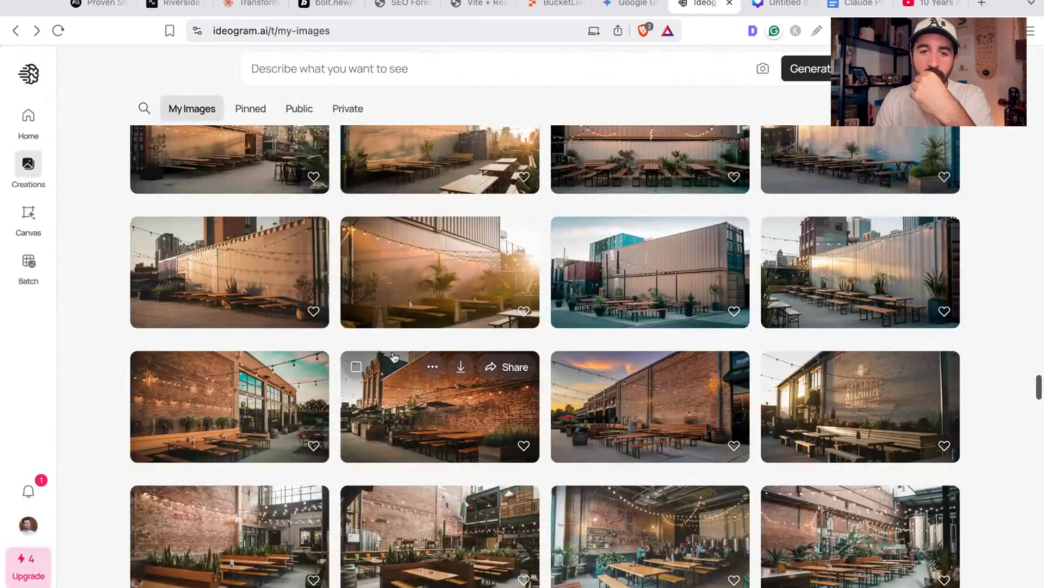
pyautogui.scroll(5, 393, 356)
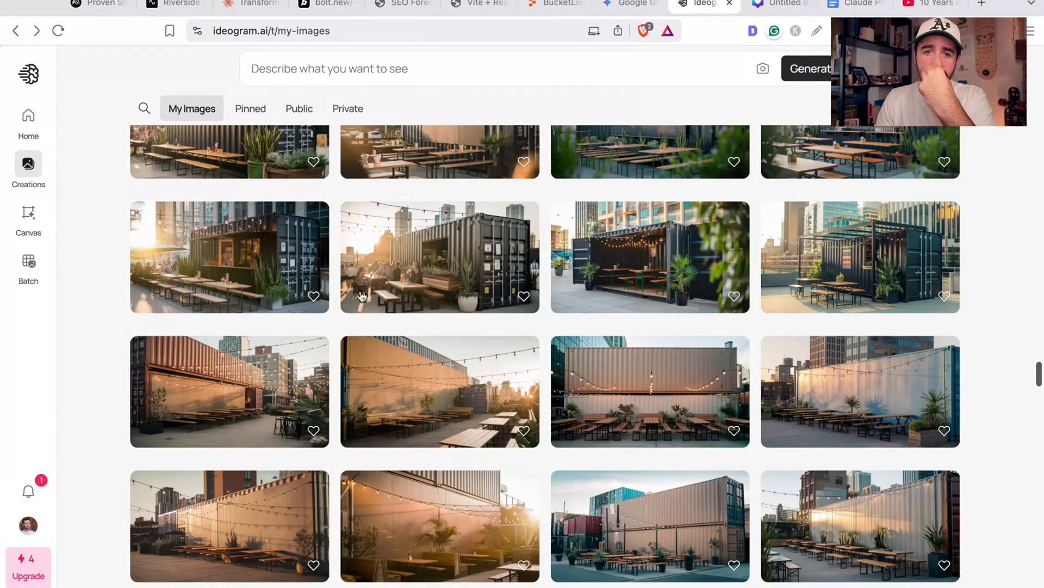
pyautogui.scroll(-5, 386, 316)
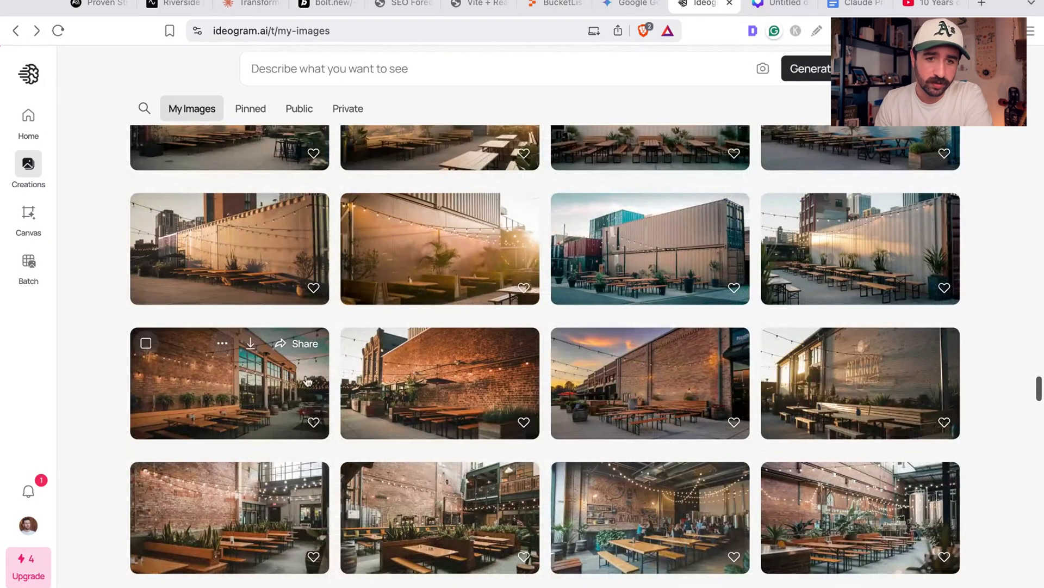
pyautogui.click(278, 396)
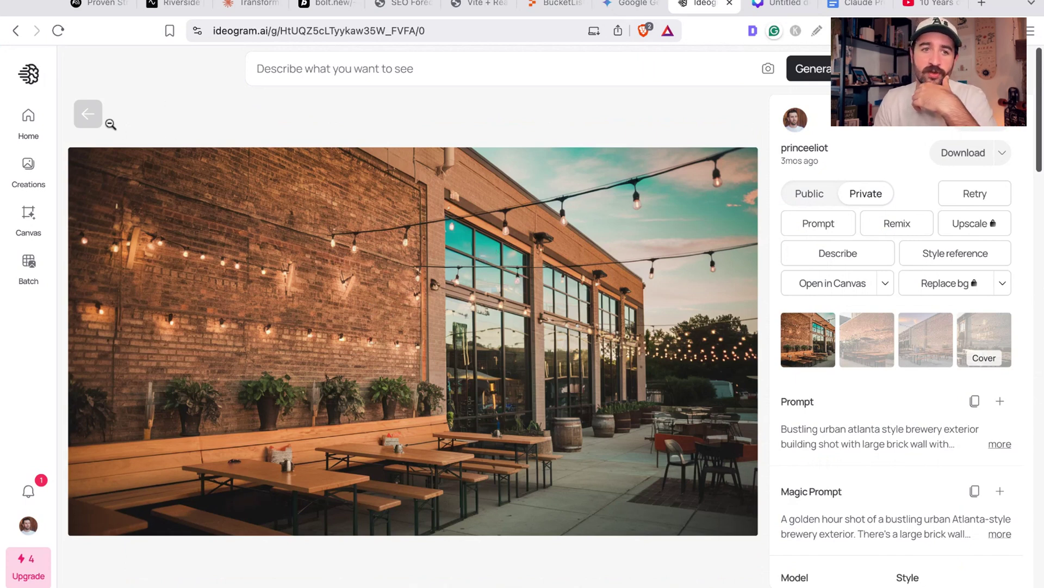
pyautogui.click(88, 114)
# - Scroll My Images, view the cedar deck image in detail, and return to the collection
pyautogui.scroll(3, 335, 303)
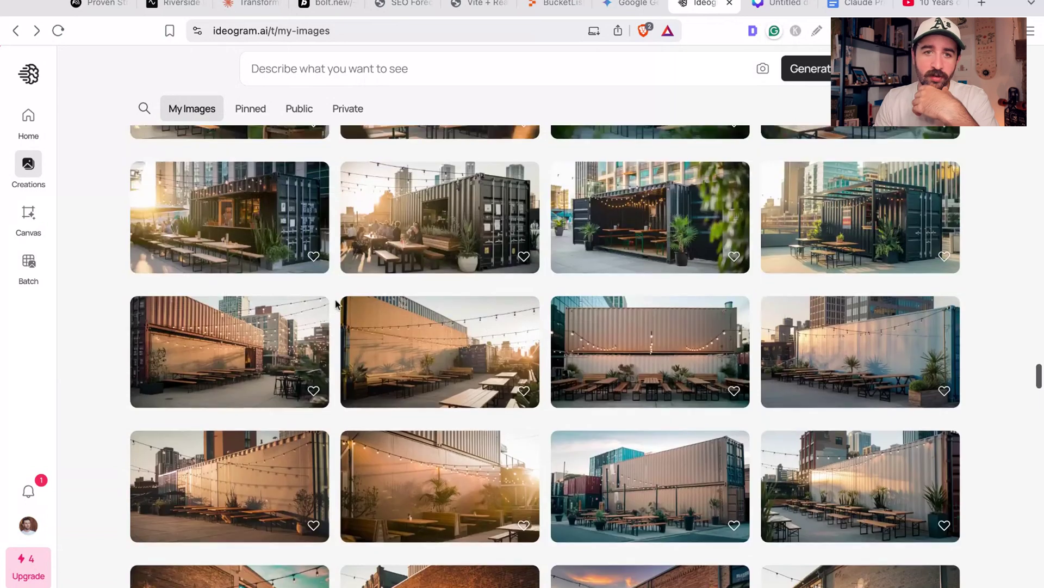
pyautogui.scroll(5, 466, 295)
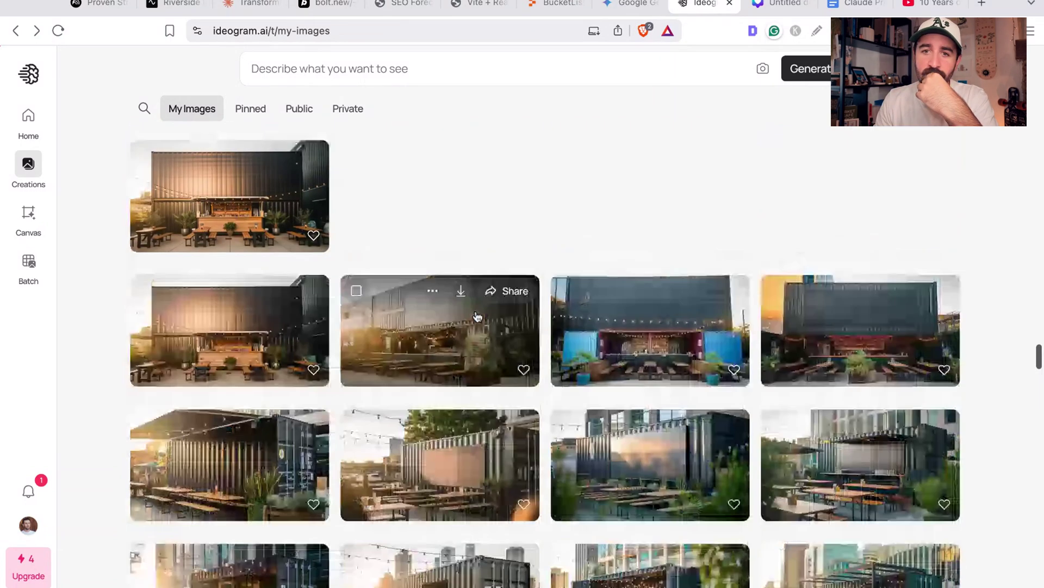
pyautogui.click(337, 66)
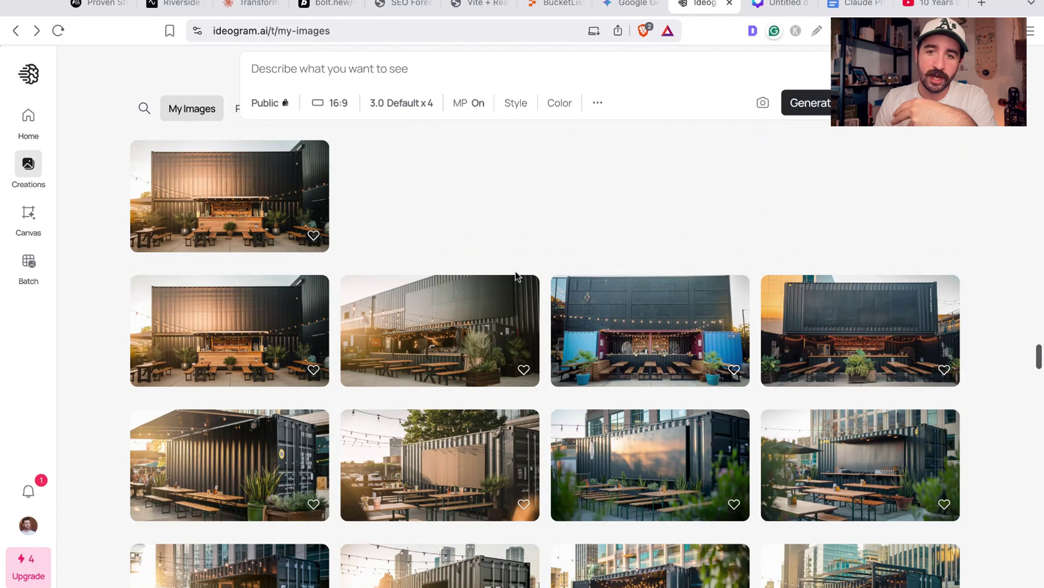
pyautogui.scroll(10, 415, 319)
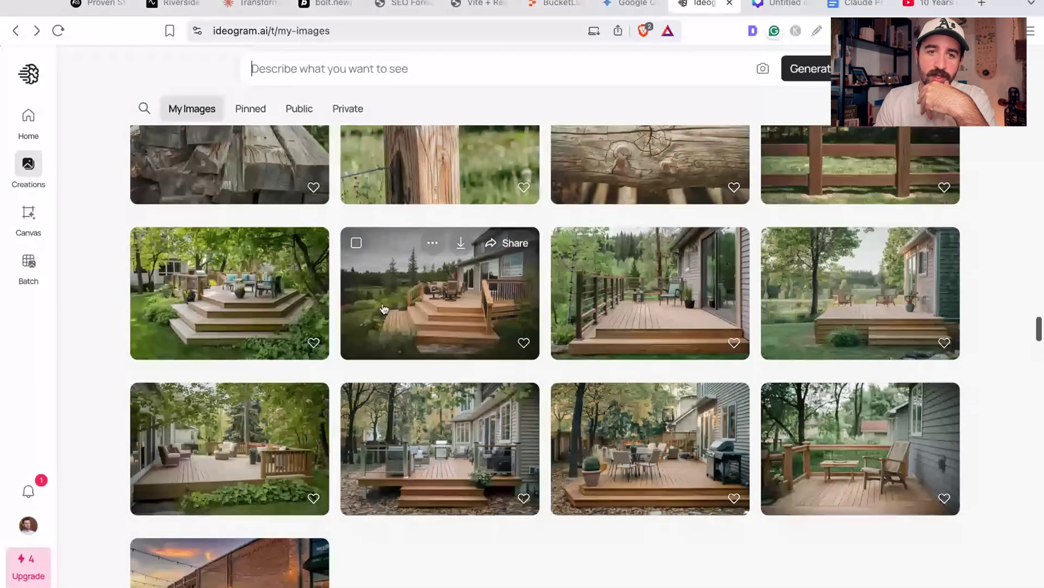
pyautogui.scroll(5, 388, 316)
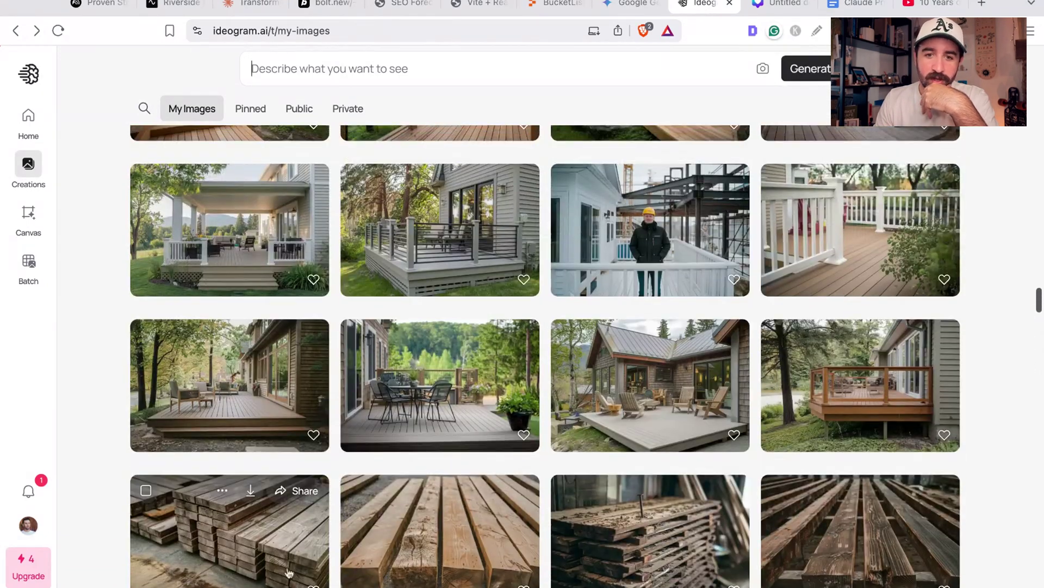
pyautogui.scroll(-2, 252, 490)
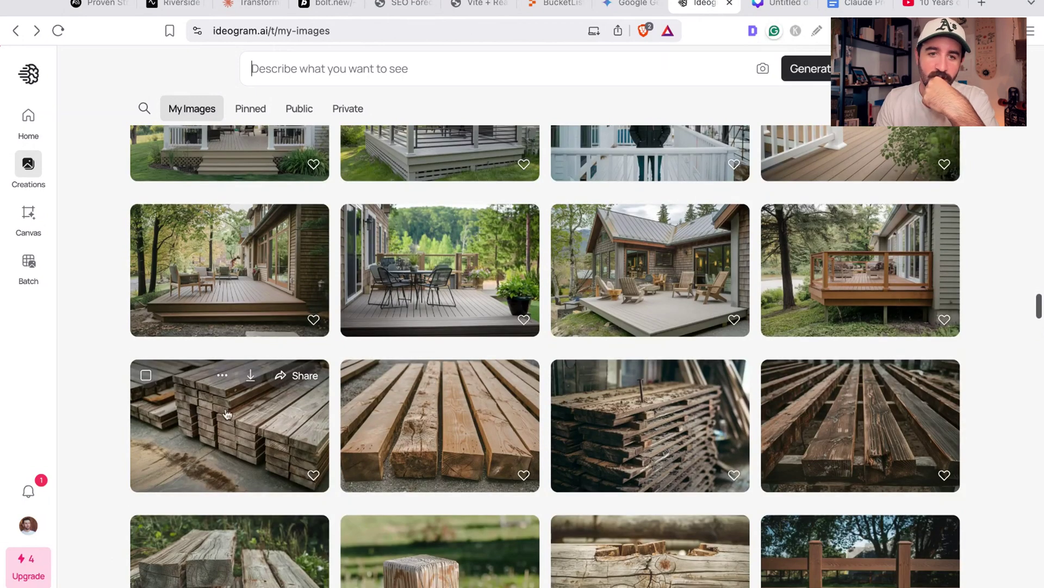
pyautogui.scroll(7, 227, 414)
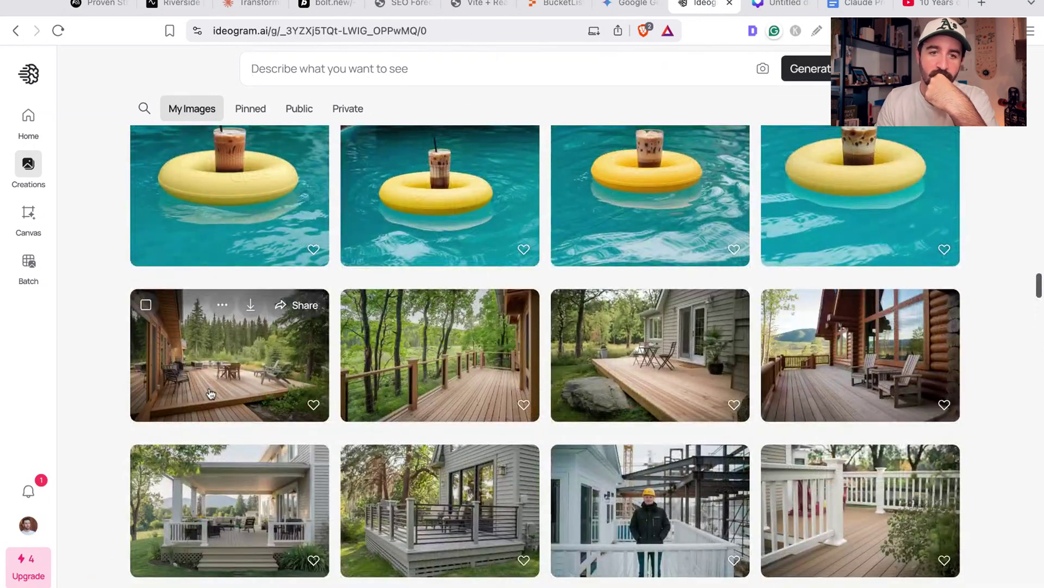
pyautogui.click(210, 393)
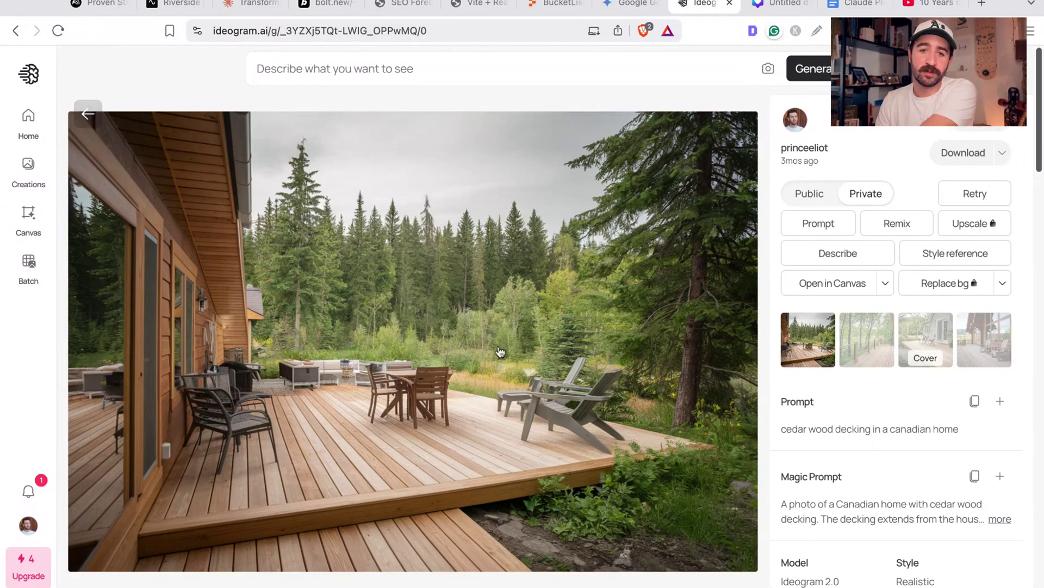
pyautogui.click(89, 115)
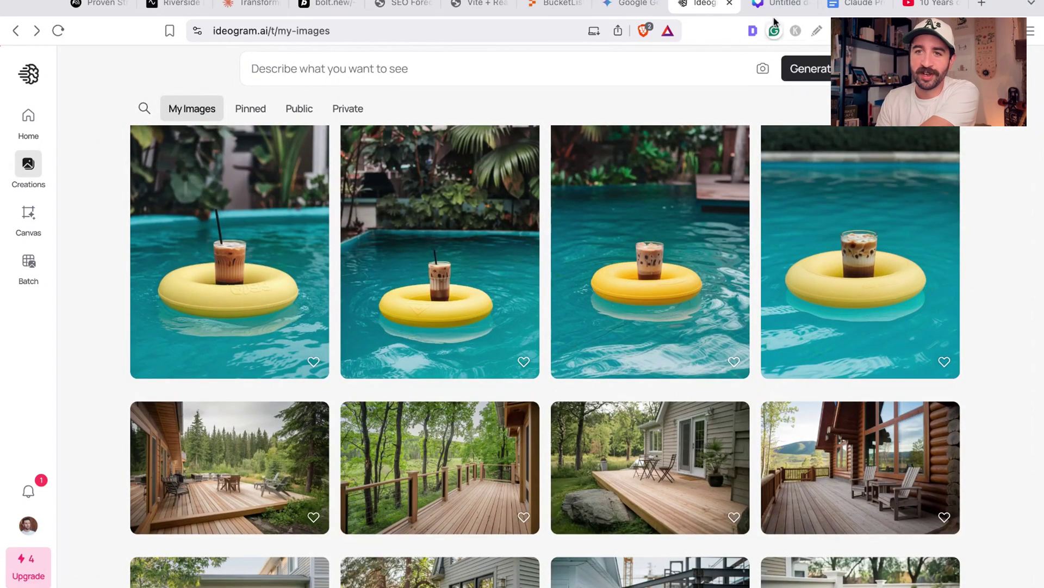
# - Close Templates on the blank Canva YouTube Thumbnail, after checking the Ideogram pool-float image
pyautogui.click(790, 4)
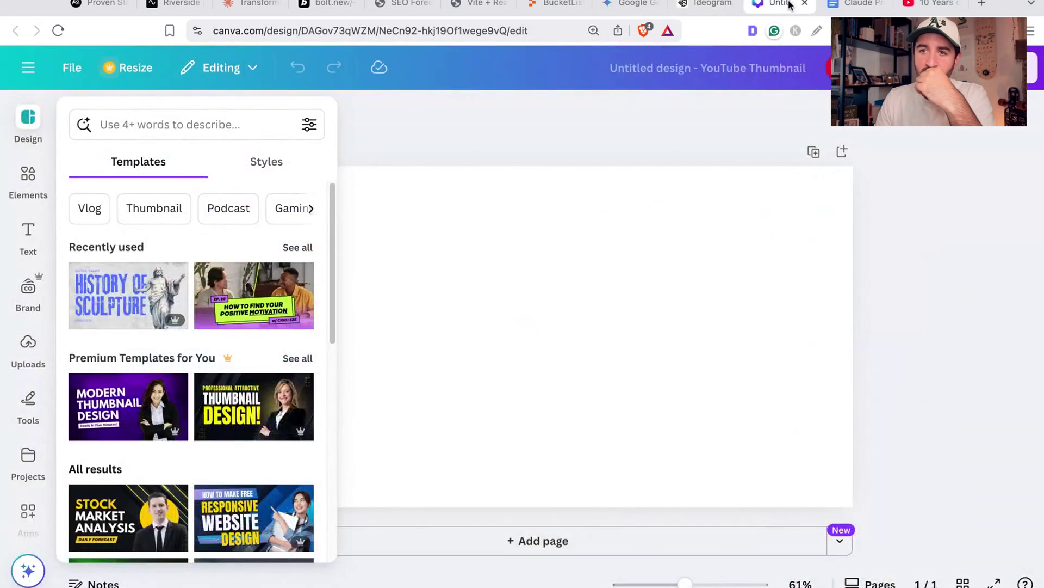
pyautogui.click(574, 169)
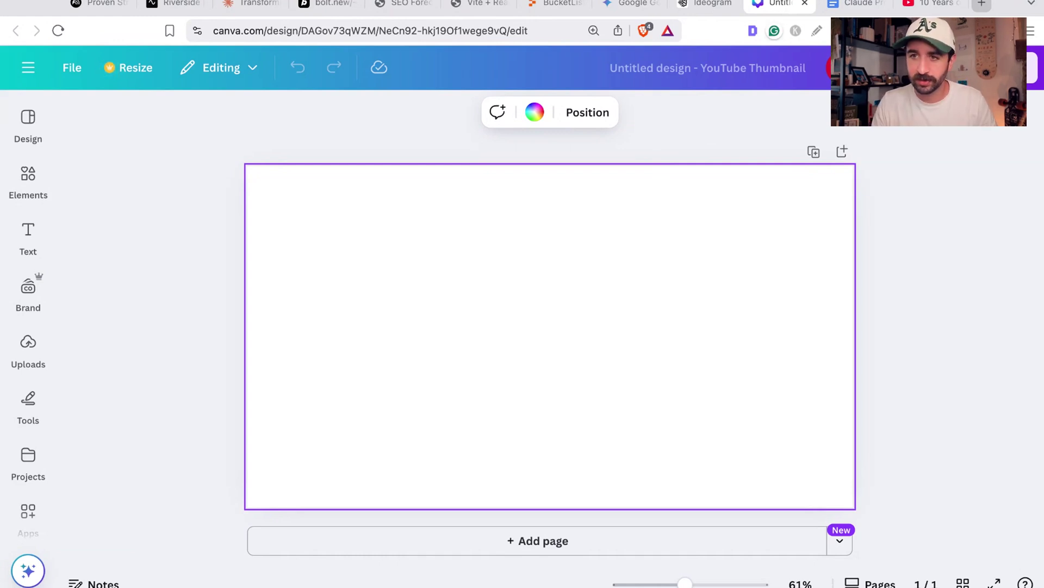
pyautogui.click(705, 4)
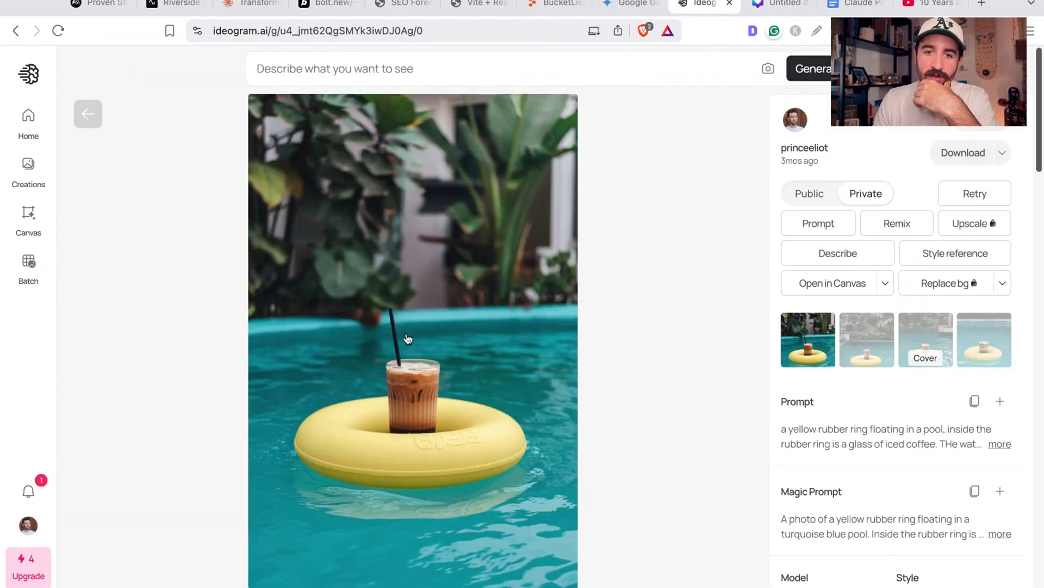
pyautogui.click(794, 8)
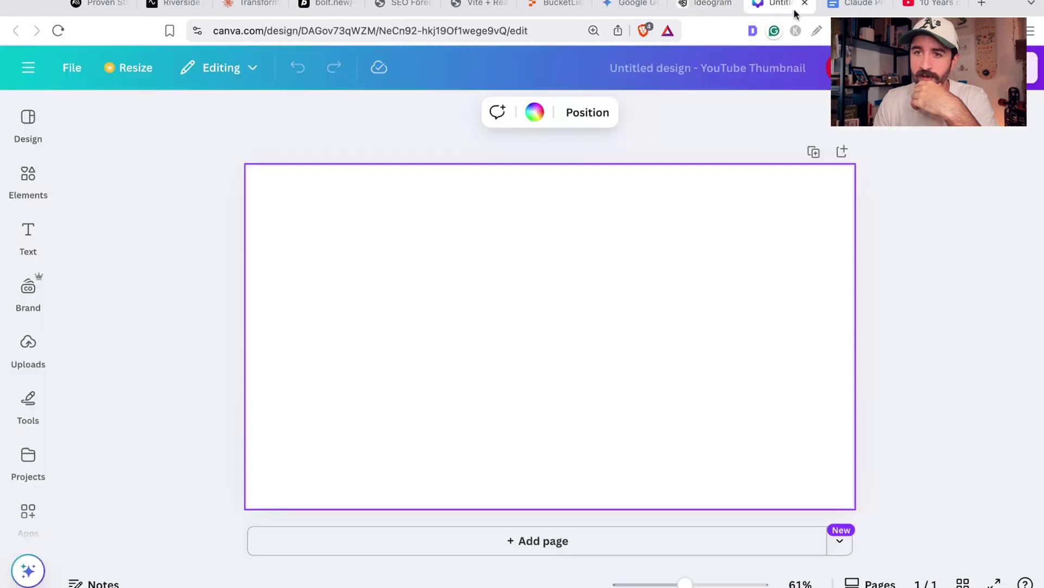
# - Paste the pool-float photo and enlarge it to the page's full height, aligned to the bottom
pyautogui.hotkey('ctrl', 'v')
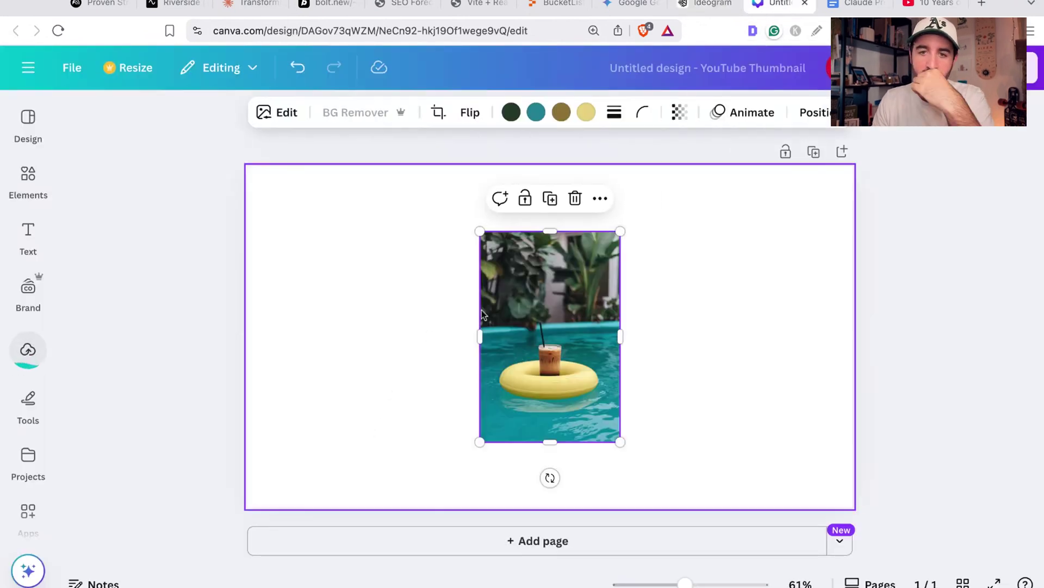
pyautogui.moveTo(481, 233); pyautogui.dragTo(479, 235)
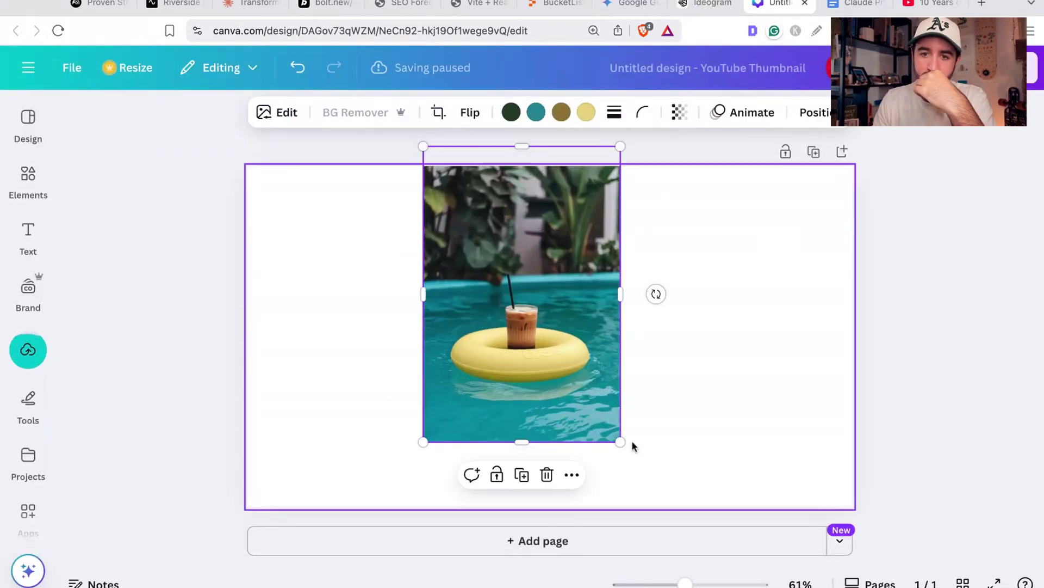
pyautogui.moveTo(621, 442); pyautogui.dragTo(690, 547)
pyautogui.moveTo(507, 461); pyautogui.dragTo(510, 420)
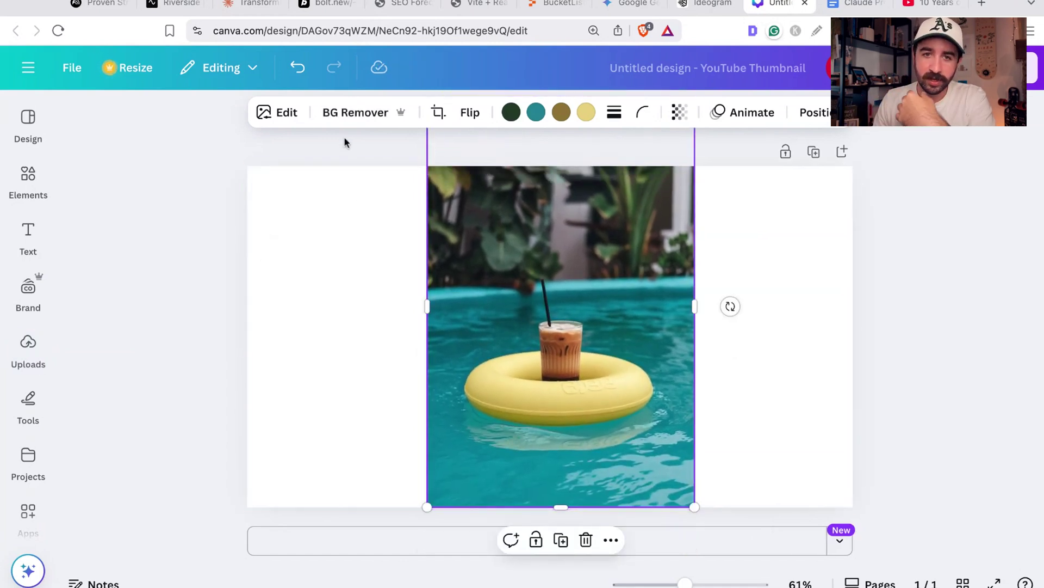
# - Try BG Remover on the photo, undo it, and open the image Edit options
pyautogui.click(348, 119)
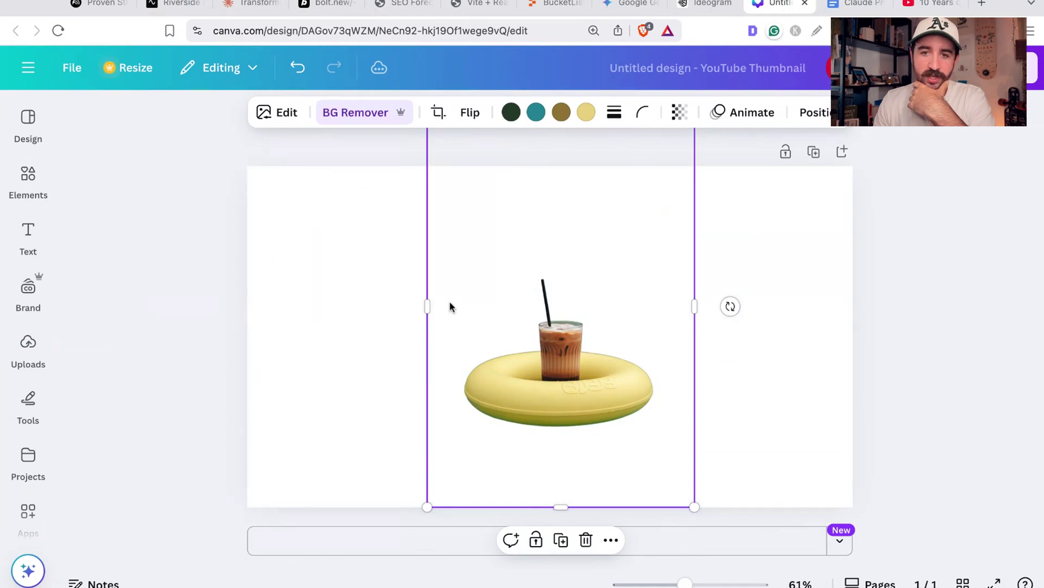
pyautogui.hotkey('ctrl', 'z')
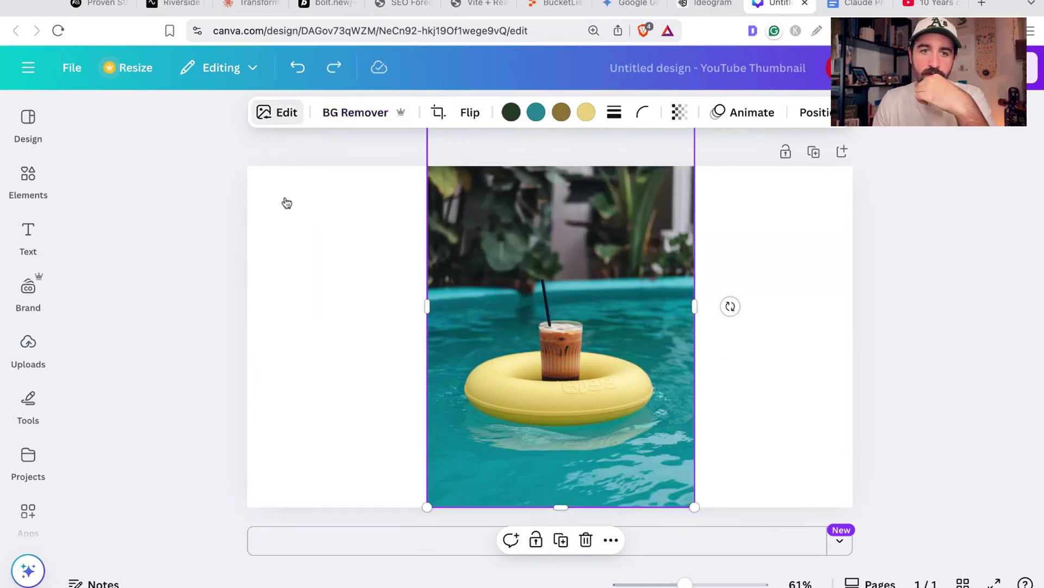
pyautogui.click(274, 116)
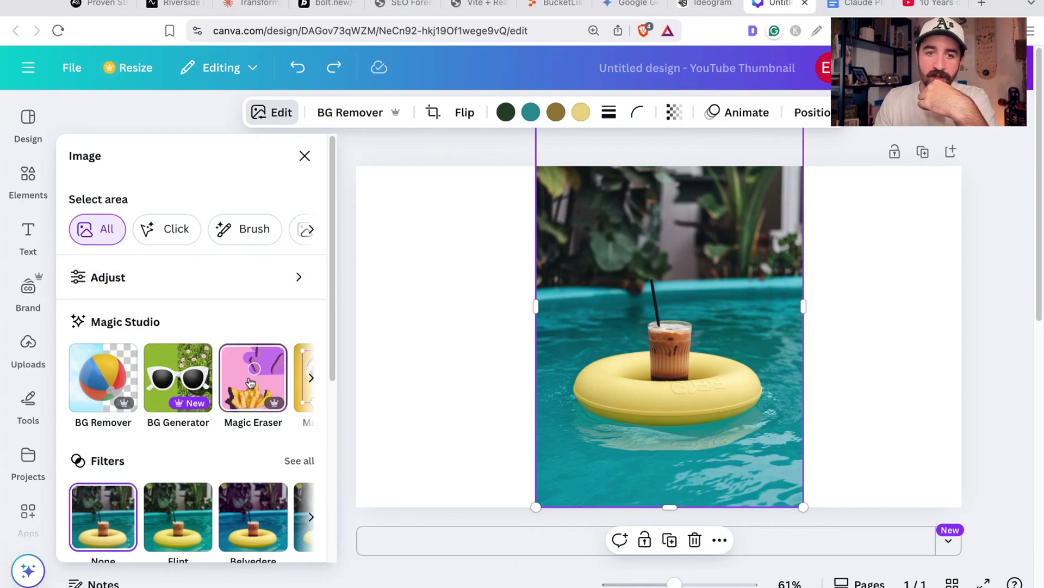
# - Use Magic Expand to widen the pool photo across the full thumbnail width and generate it
pyautogui.click(158, 385)
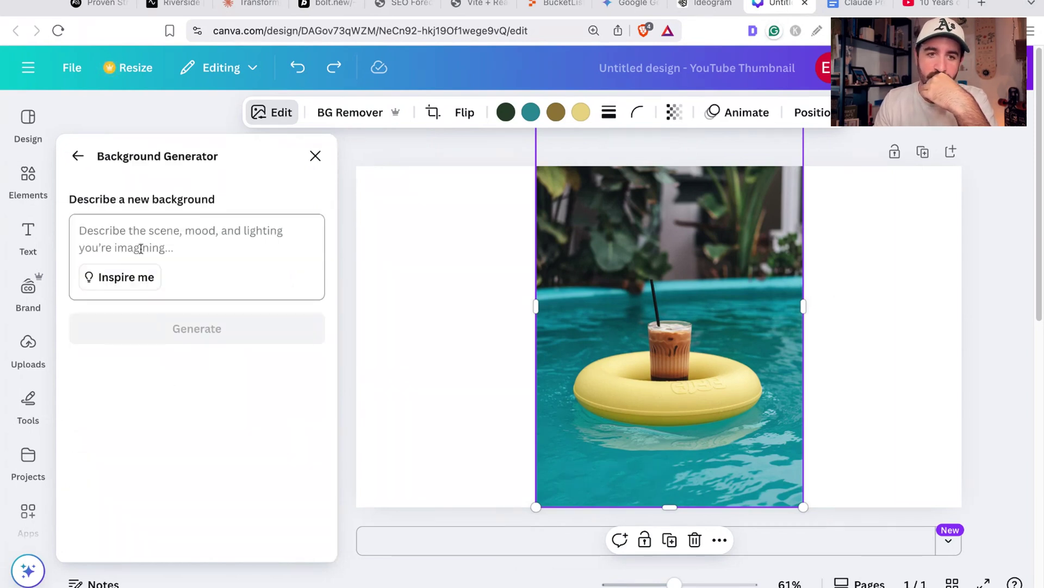
pyautogui.click(78, 156)
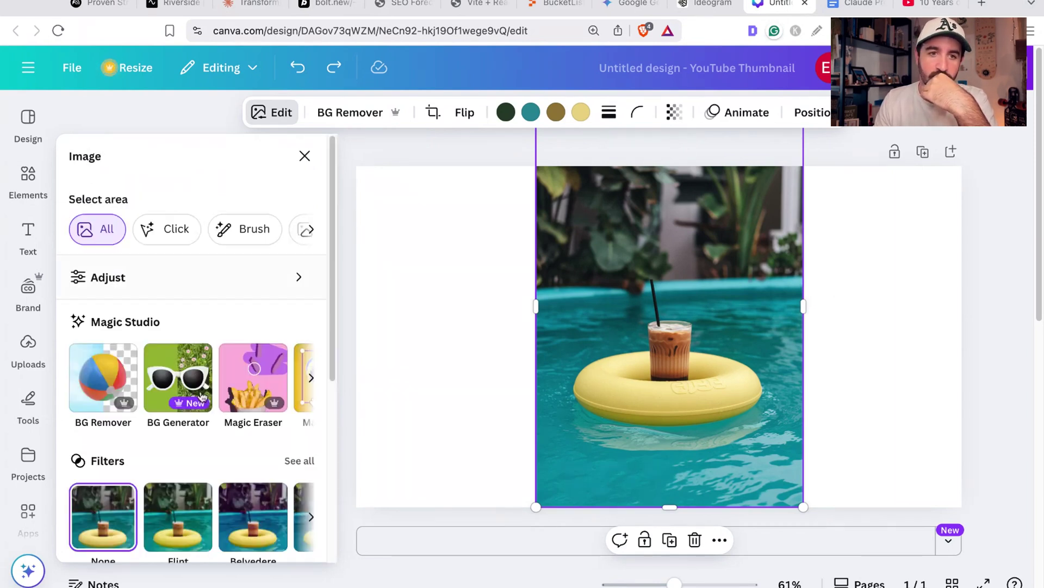
pyautogui.click(309, 387)
pyautogui.click(309, 388)
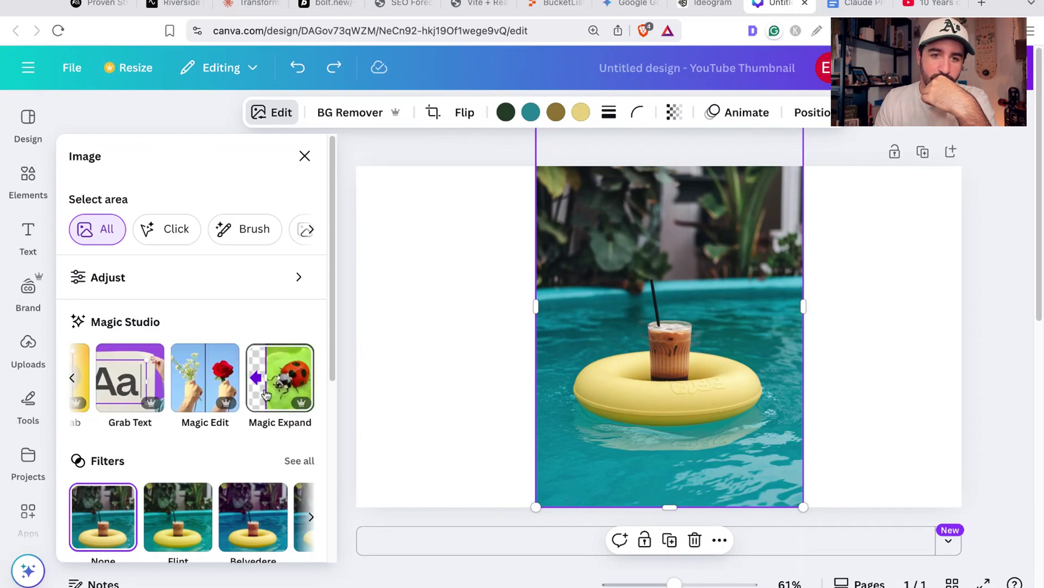
pyautogui.click(266, 393)
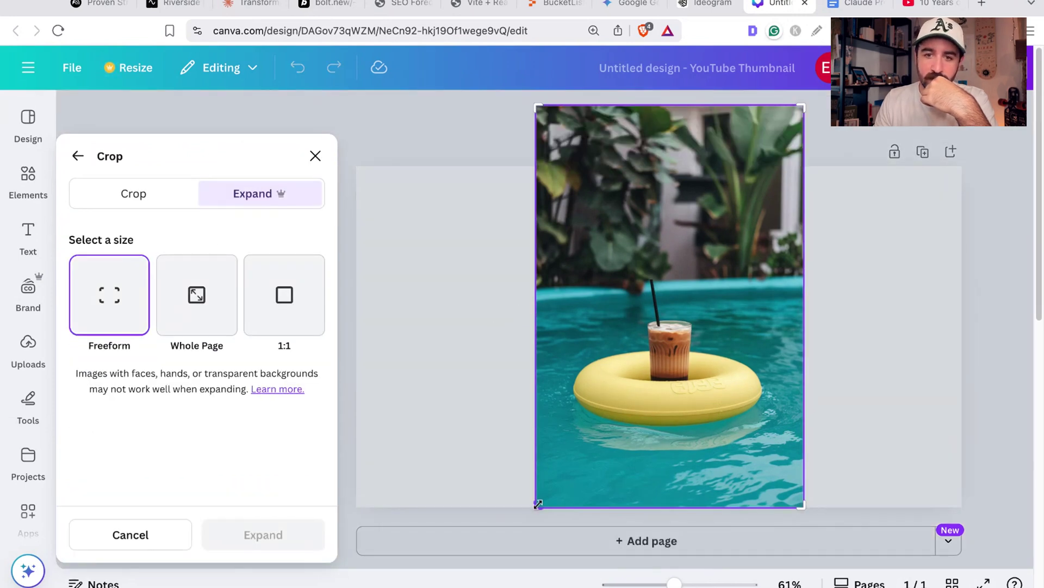
pyautogui.moveTo(538, 504); pyautogui.dragTo(325, 507)
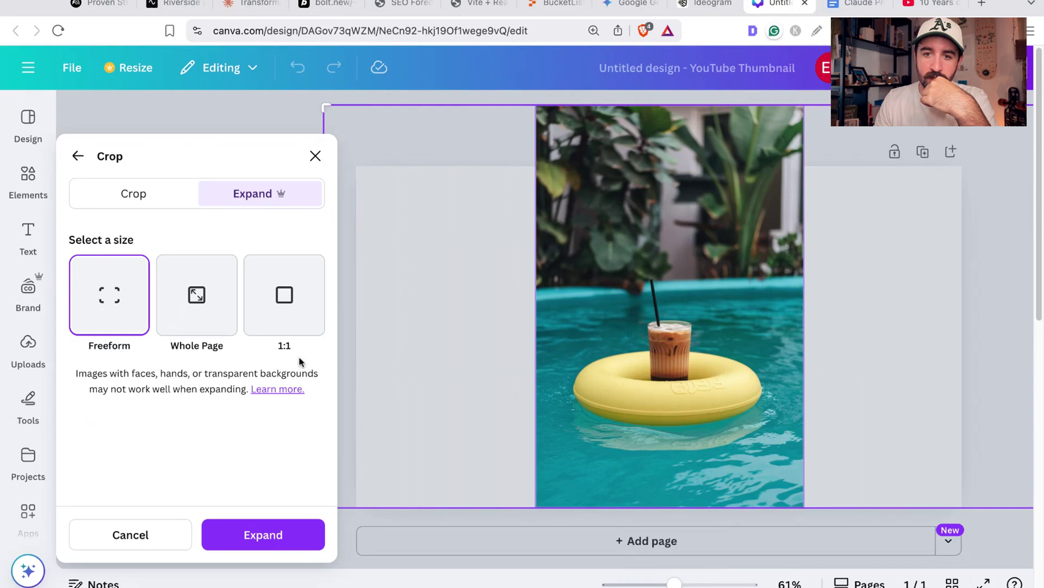
pyautogui.click(248, 535)
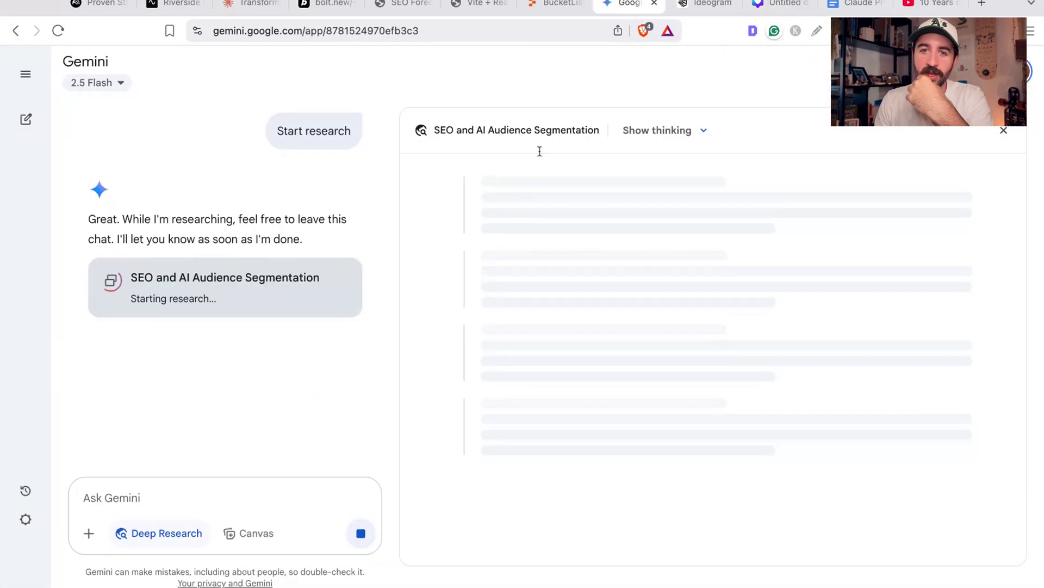
# - Back in Canva, keep the top-right Magic Expand pool result with no person in it
pyautogui.click(633, 5)
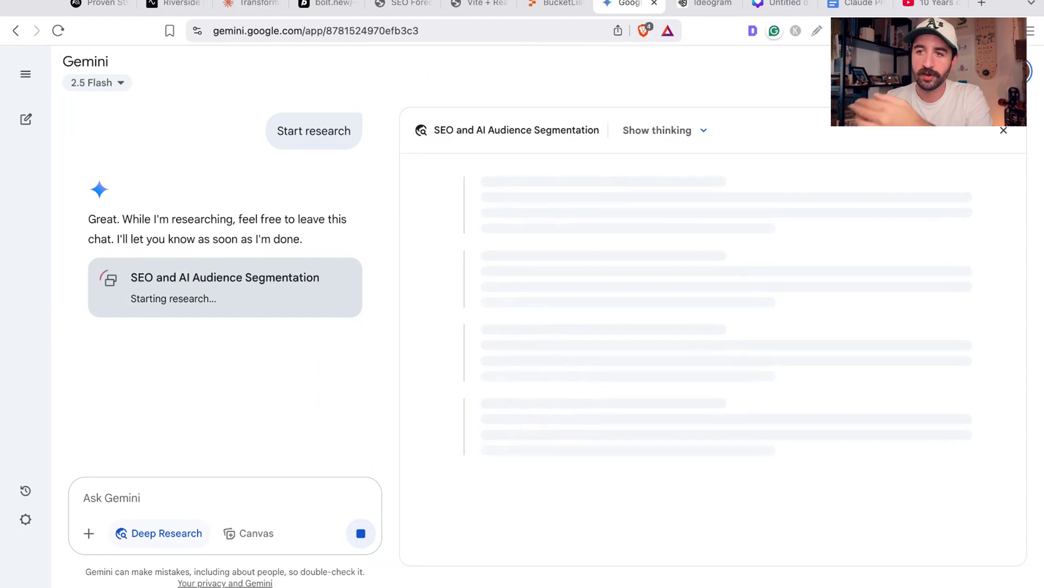
pyautogui.click(783, 5)
pyautogui.scroll(-3, 551, 282)
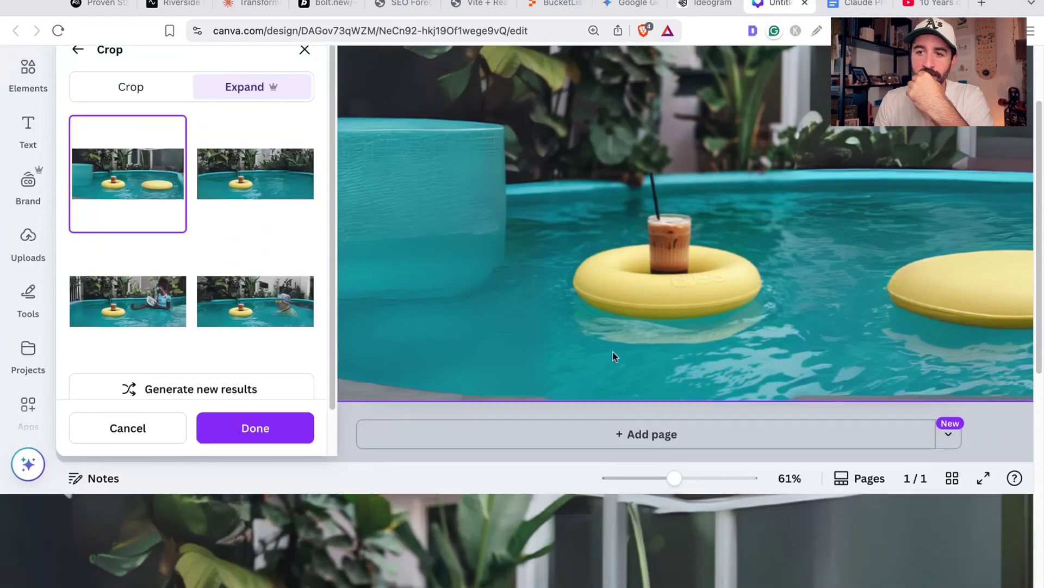
pyautogui.scroll(3, 683, 277)
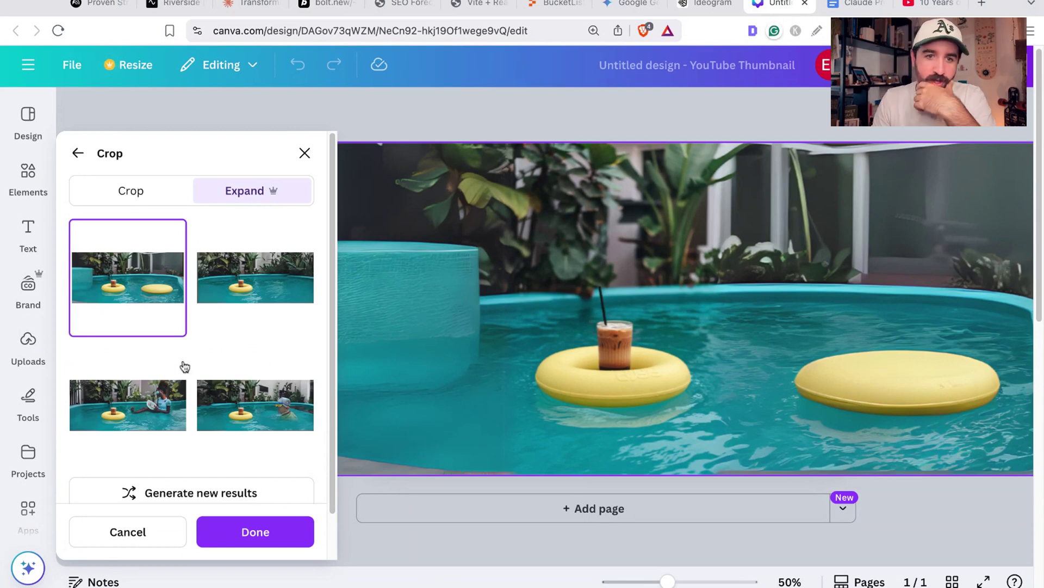
pyautogui.click(240, 426)
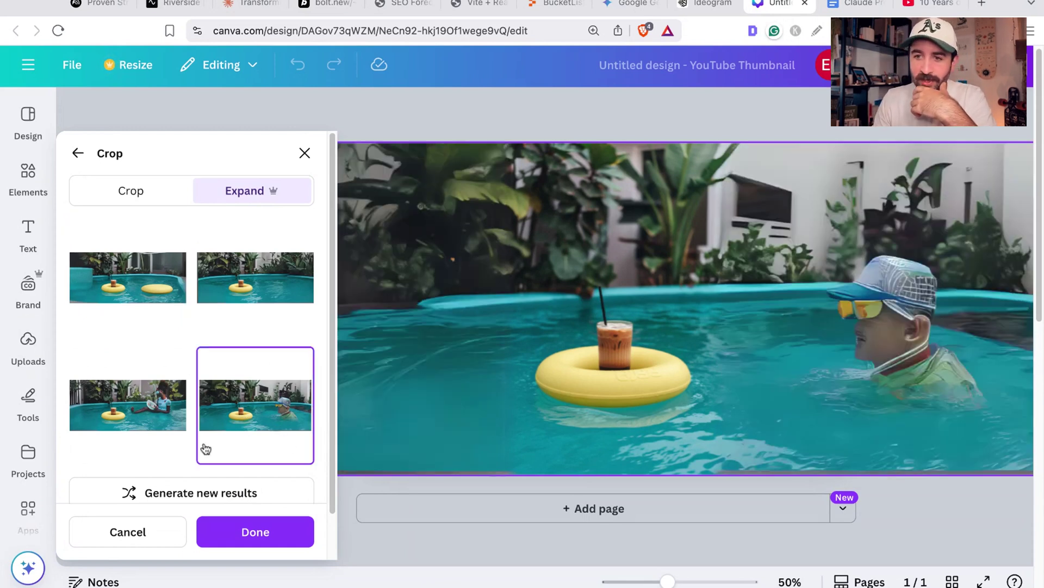
pyautogui.click(154, 426)
pyautogui.click(268, 277)
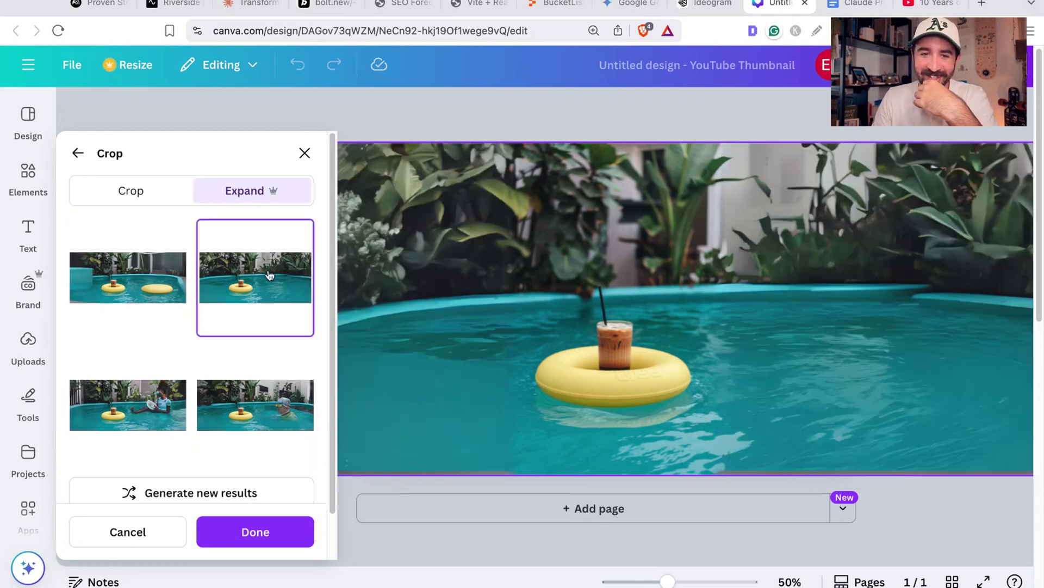
pyautogui.click(270, 533)
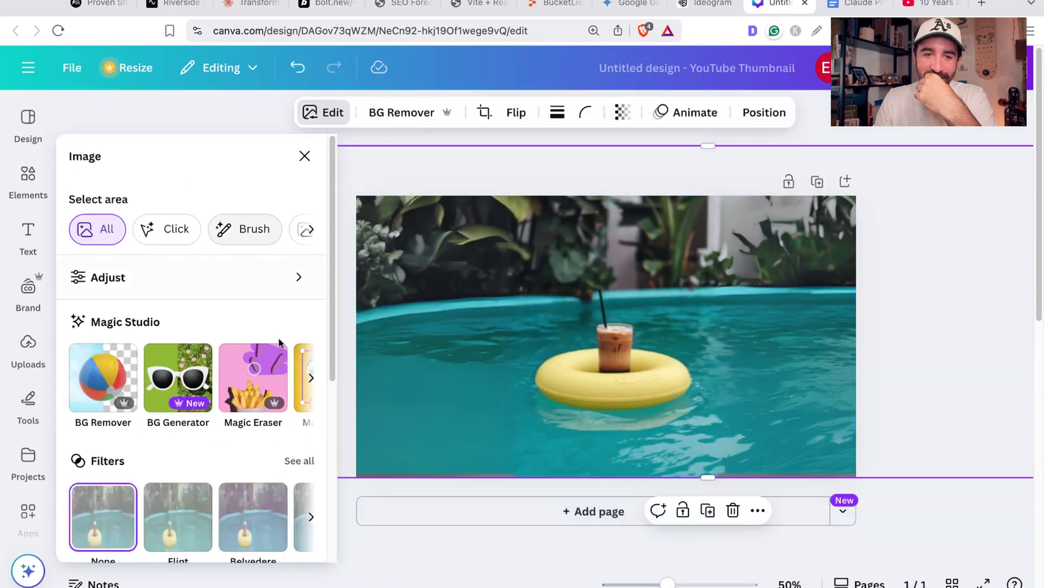
# - Use Magic Grab to lift the yellow float and iced coffee out of the pool photo
pyautogui.click(311, 377)
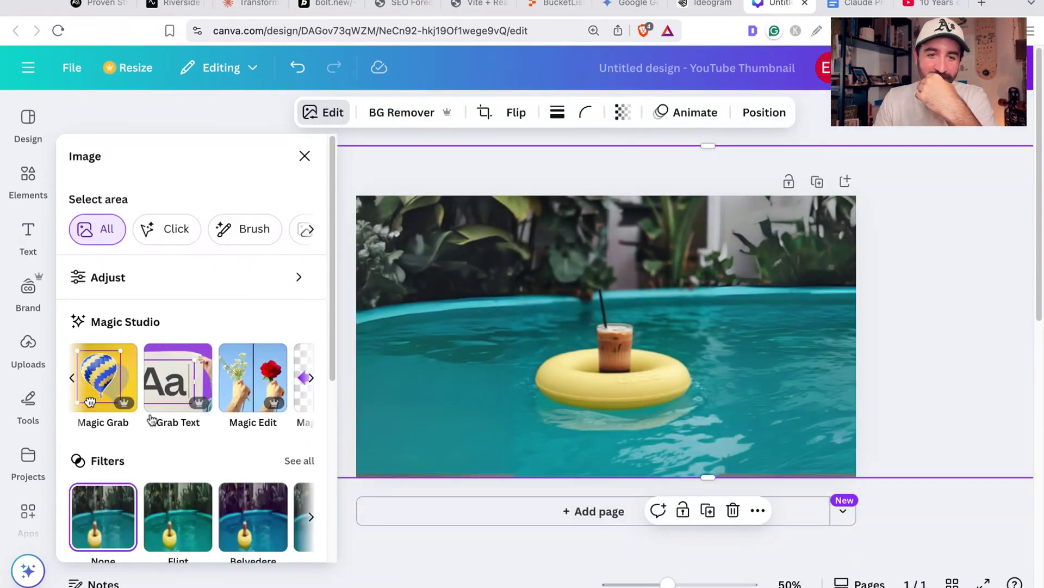
pyautogui.click(72, 381)
pyautogui.click(312, 383)
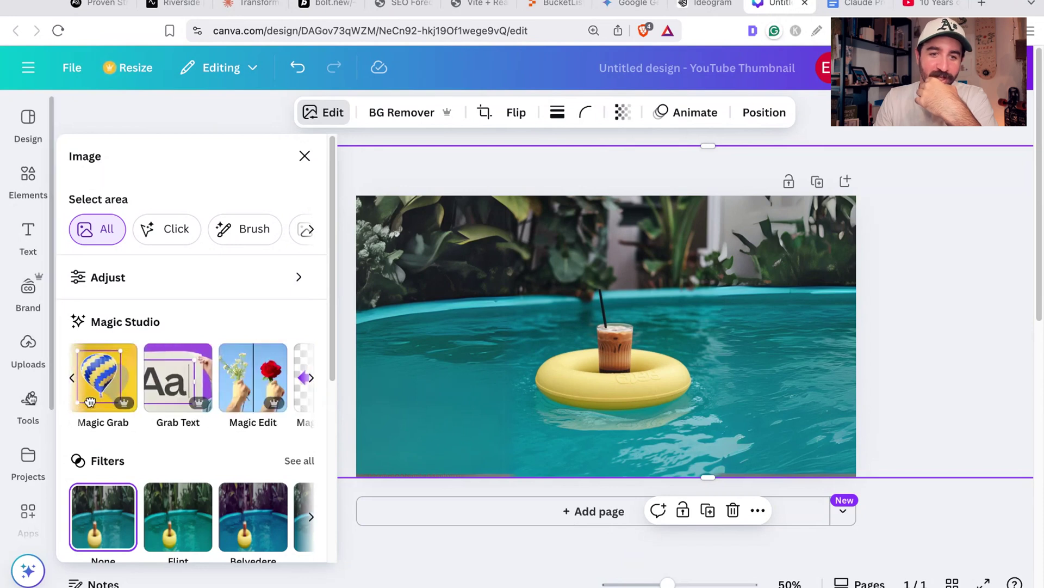
pyautogui.click(101, 395)
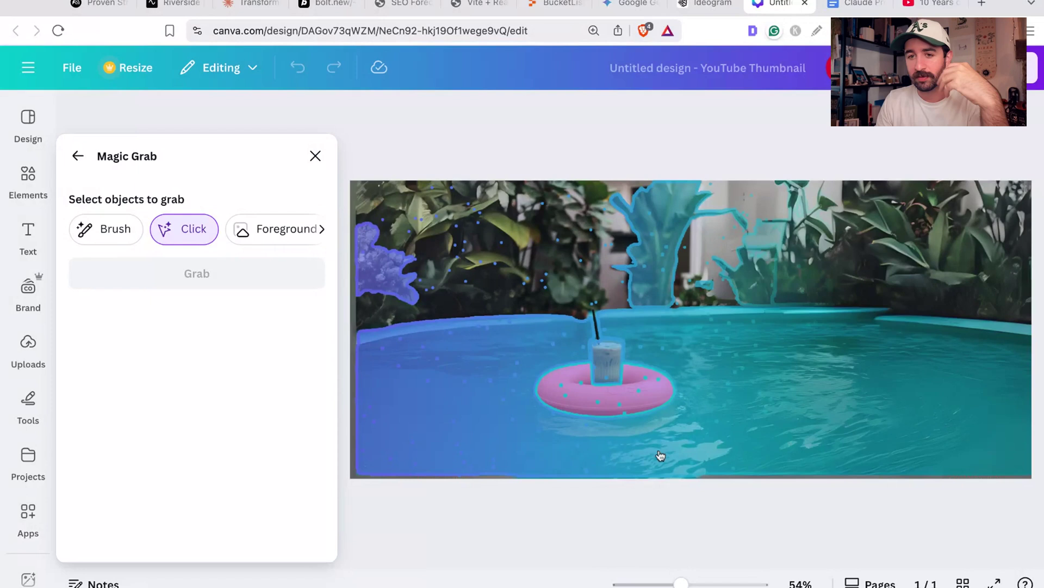
pyautogui.click(599, 391)
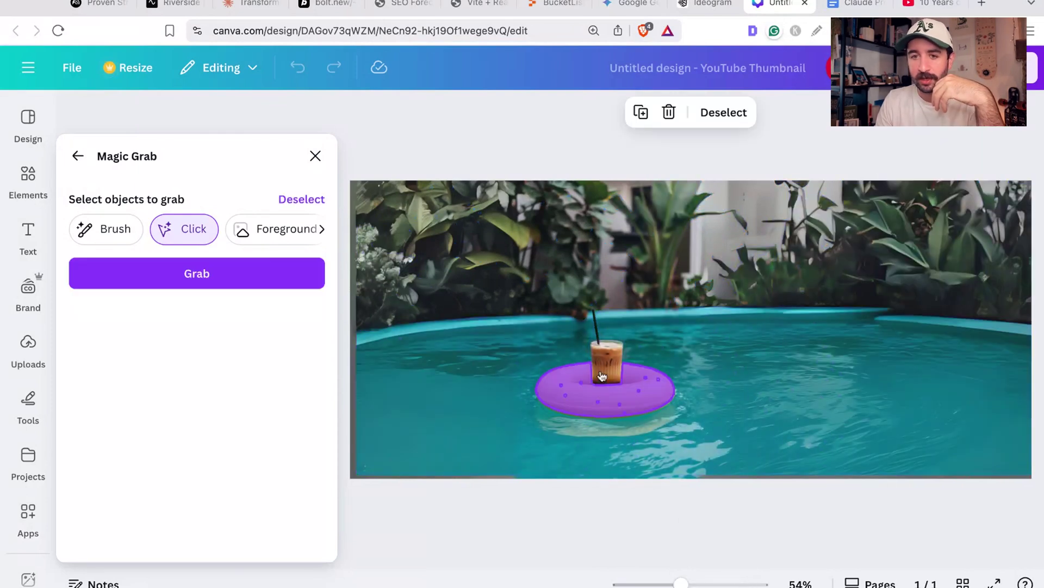
pyautogui.click(604, 359)
pyautogui.click(235, 279)
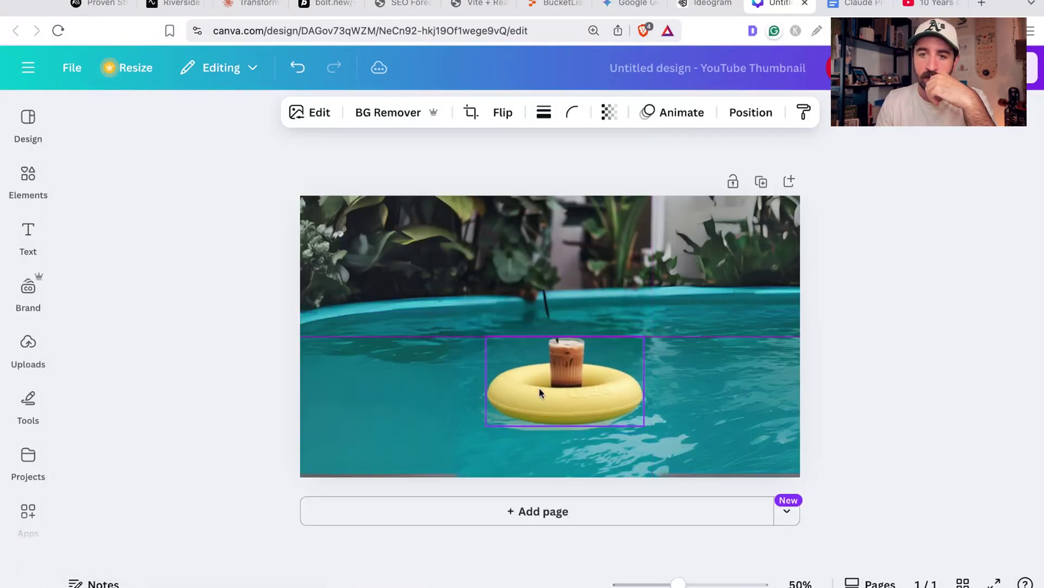
# - Select the grabbed float and the pool background and delete them from the page
pyautogui.click(539, 392)
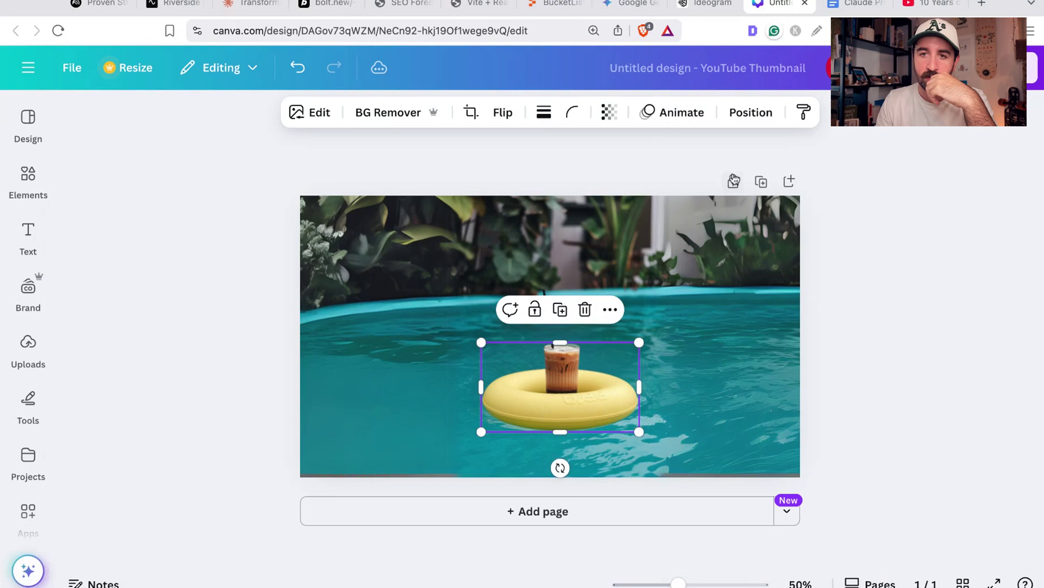
pyautogui.click(660, 285)
pyautogui.press('Delete')
pyautogui.press('Delete')
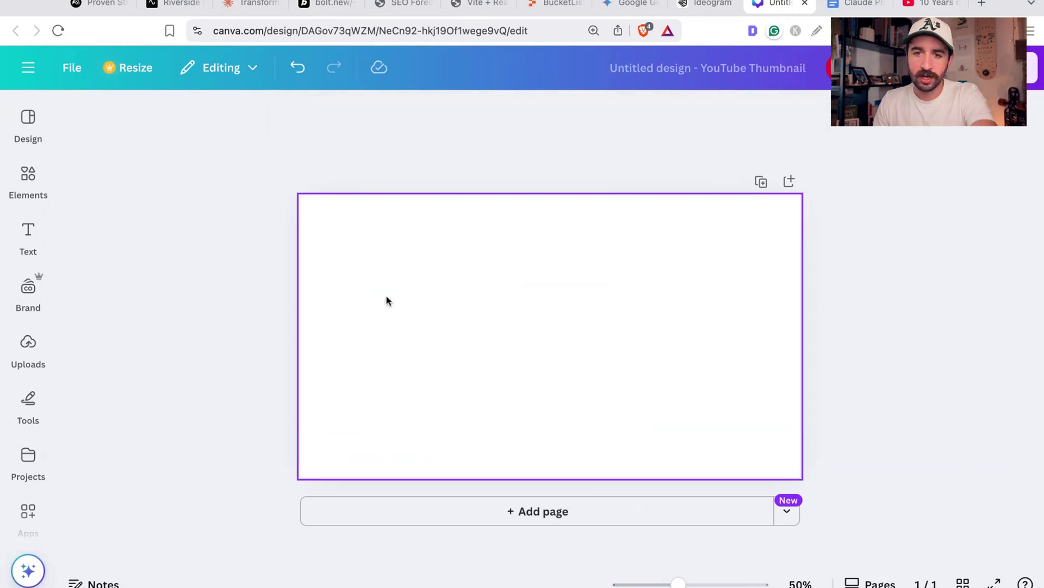
# - Search Google Images for 'text on image' and paste the ADVENTURE sample picture into Canva
pyautogui.click(980, 6)
pyautogui.write('text on ')
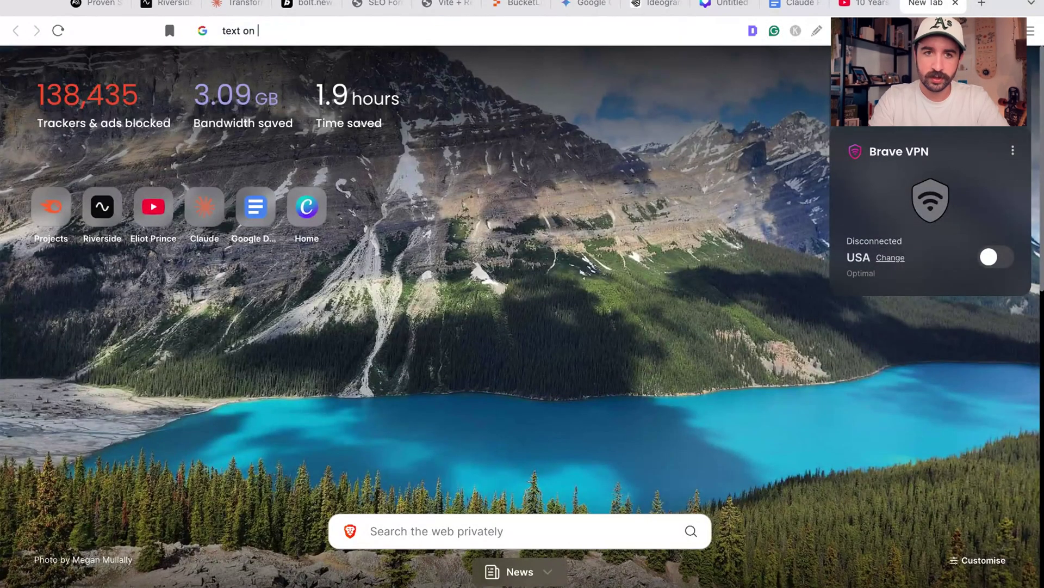
pyautogui.write('imag')
pyautogui.press('Return')
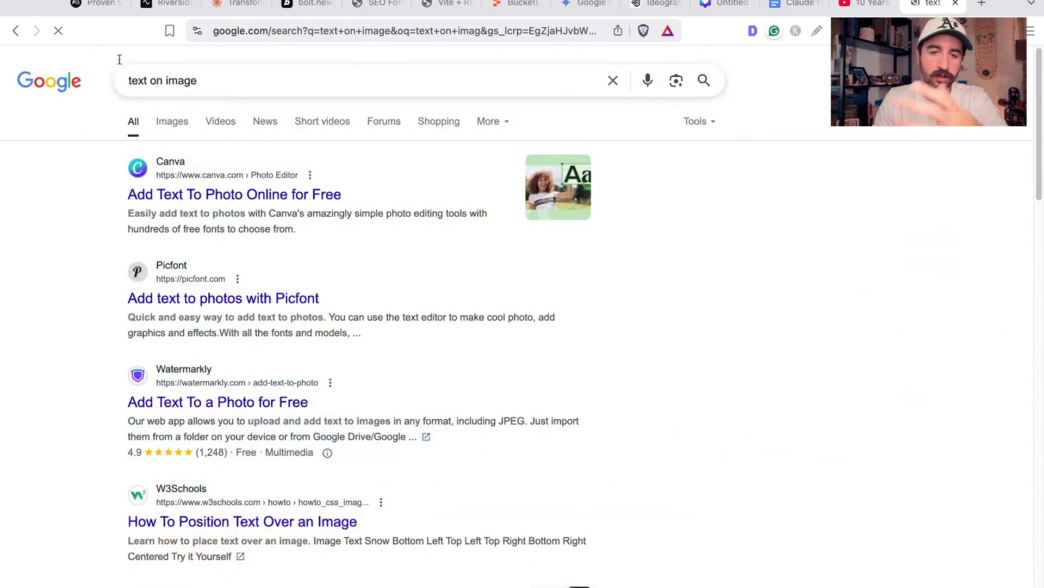
pyautogui.click(173, 123)
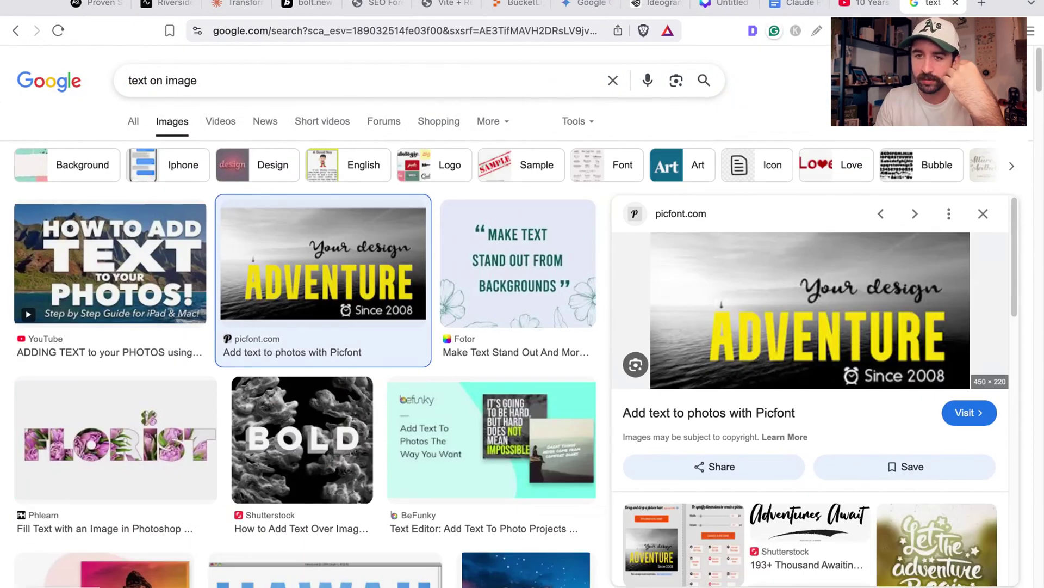
pyautogui.click(728, 5)
pyautogui.hotkey('ctrl', 'v')
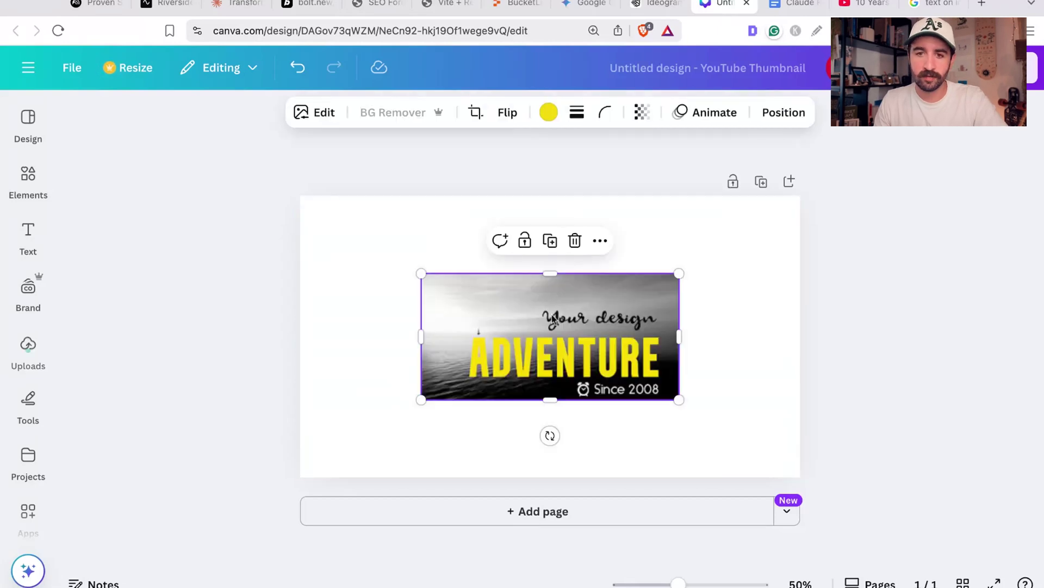
# - Enlarge the ADVENTURE picture to the page edge and Grab Text on the ADVENTURE headline
pyautogui.moveTo(421, 273); pyautogui.dragTo(262, 196)
pyautogui.moveTo(679, 400); pyautogui.dragTo(850, 484)
pyautogui.moveTo(446, 199); pyautogui.dragTo(396, 197)
pyautogui.click(321, 124)
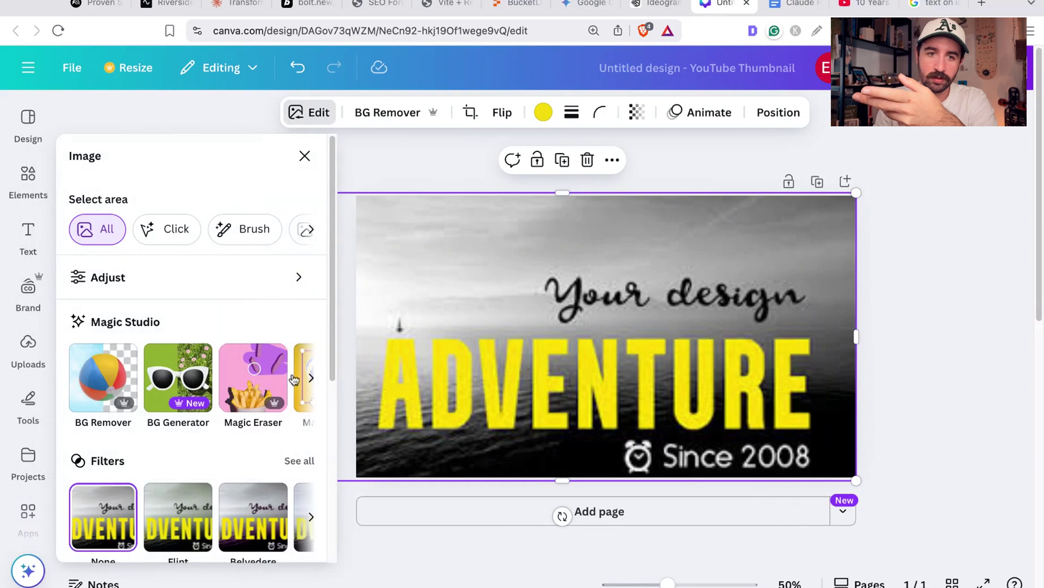
pyautogui.click(178, 377)
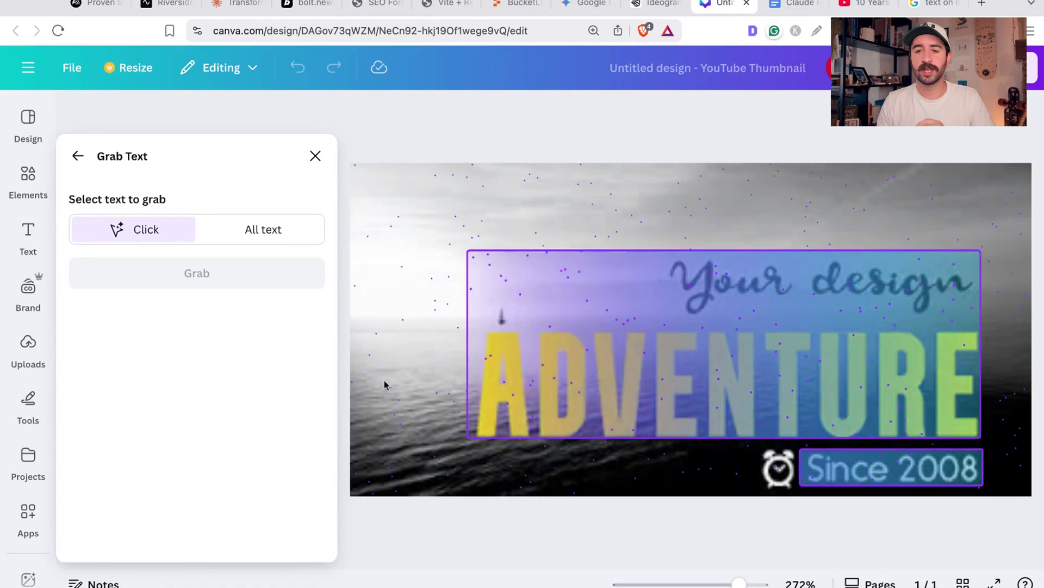
pyautogui.click(643, 428)
pyautogui.click(280, 266)
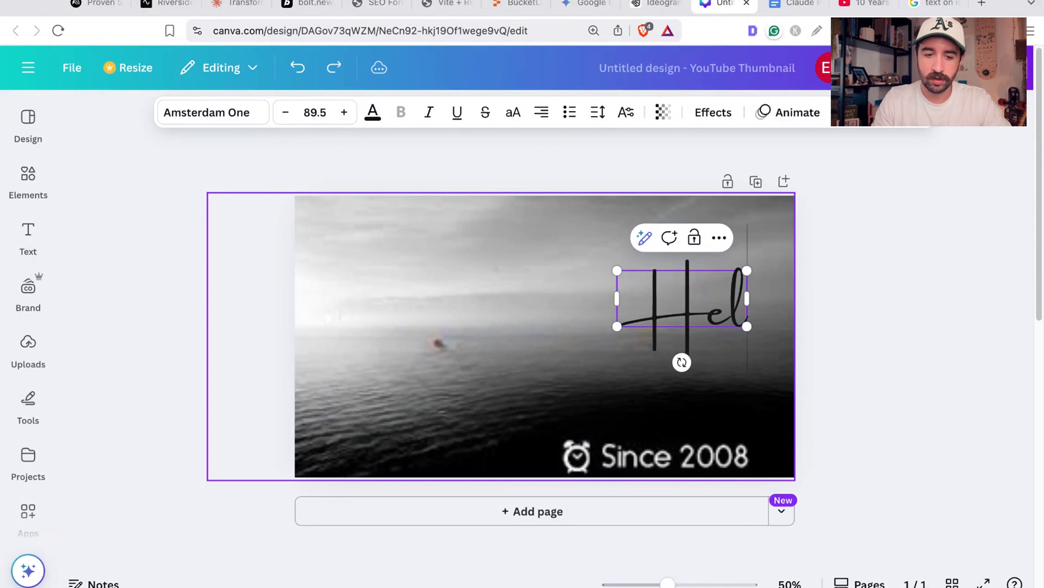
# - Undo the grab and edit the headline word from ADVENTURE to TorTURE
pyautogui.hotkey('ctrl', 'z')
pyautogui.click(537, 353)
pyautogui.press('BackSpace')
pyautogui.press('BackSpace')
pyautogui.press('BackSpace')
pyautogui.press('BackSpace')
pyautogui.press('BackSpace')
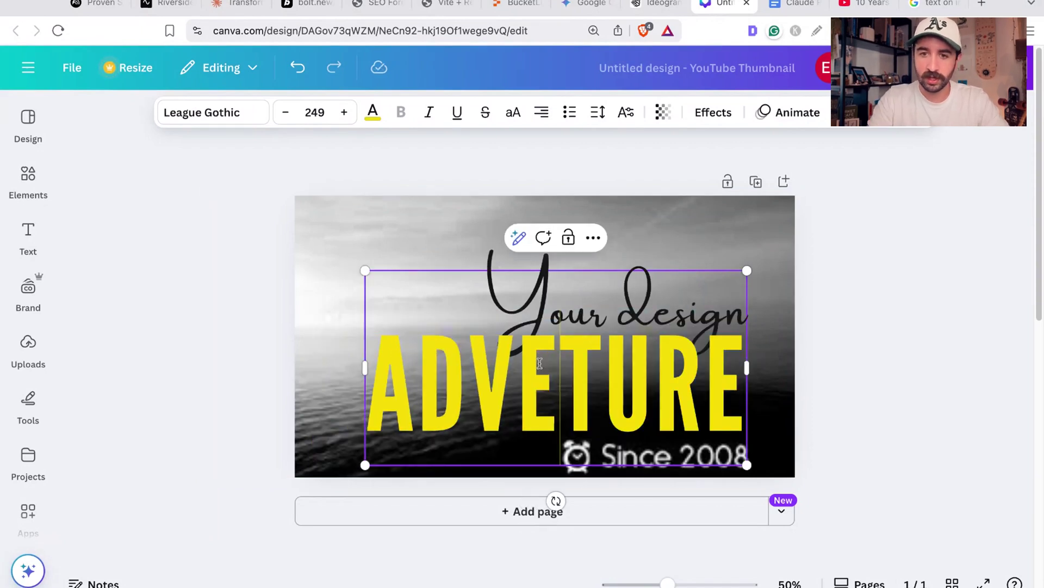
pyautogui.write('Tor')
pyautogui.click(937, 309)
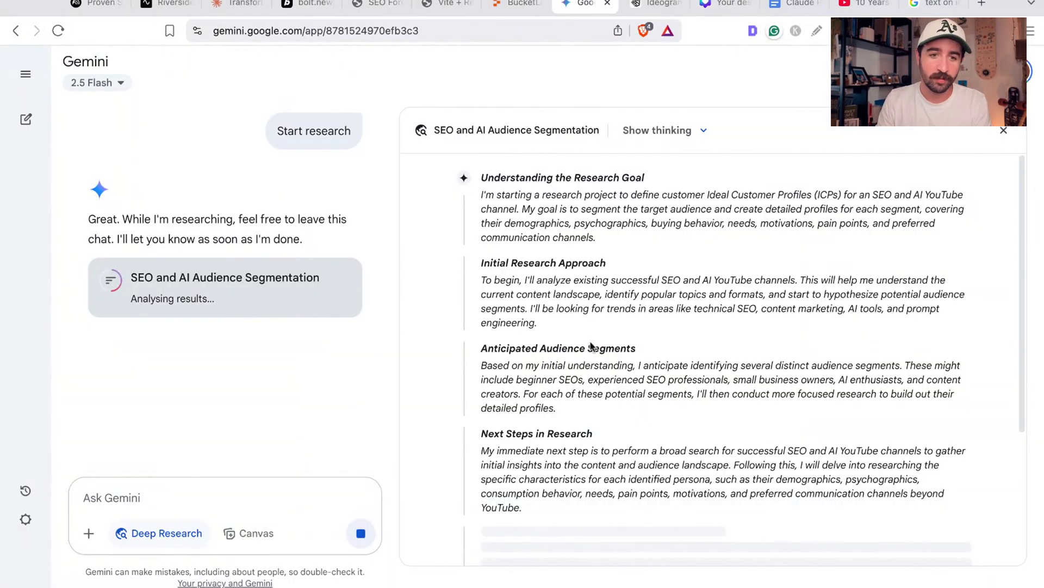
# - Review the finished Target Audience Segmentation report and highlight wording in the build-on-this tip
pyautogui.scroll(3, 589, 351)
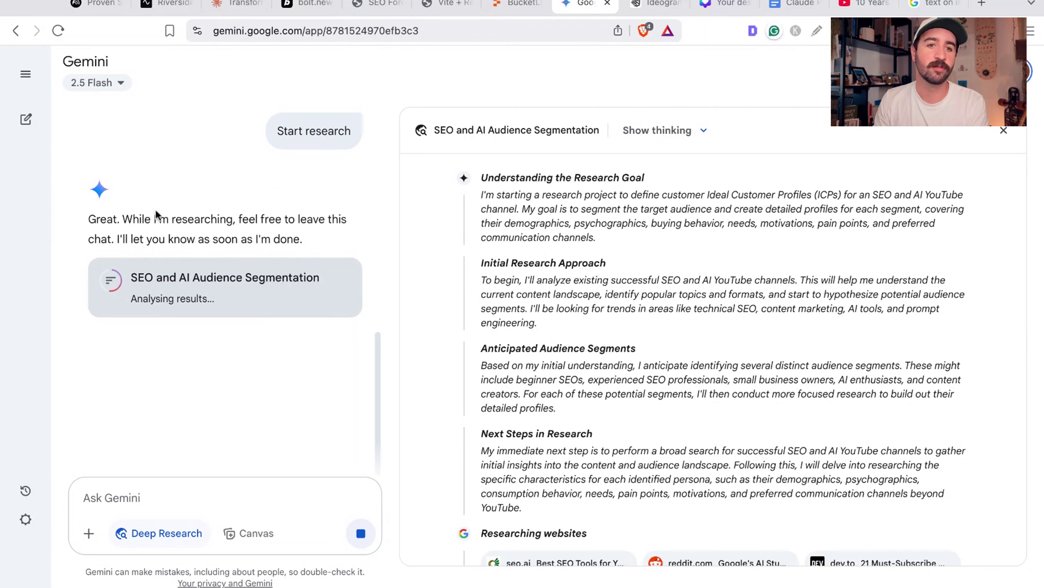
pyautogui.scroll(-5, 616, 273)
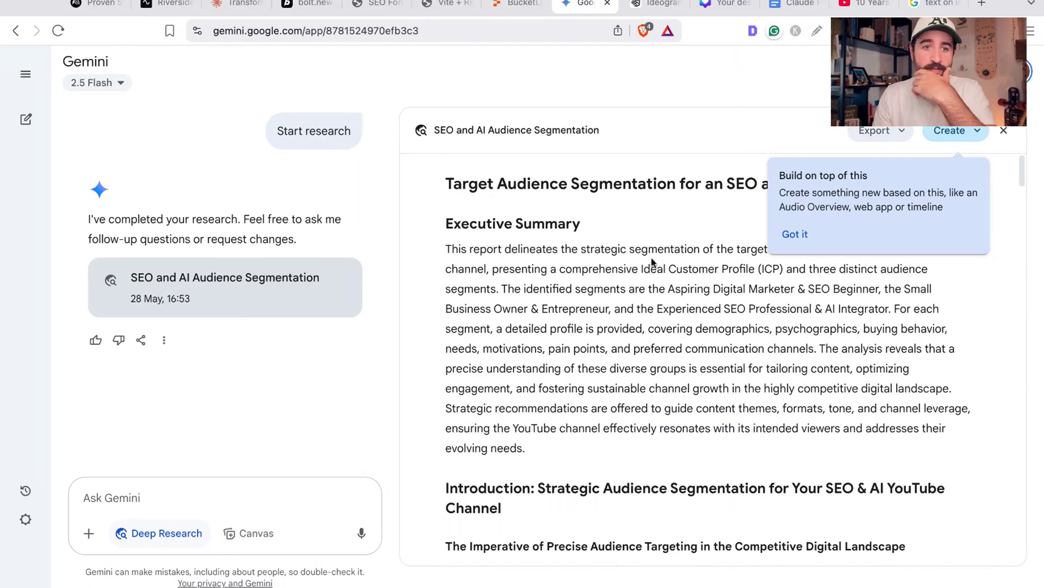
pyautogui.click(805, 195)
pyautogui.hotkey('ctrl', 'shift', 'Right')
pyautogui.hotkey('ctrl', 'shift', 'Right')
pyautogui.hotkey('ctrl', 'shift', 'Right')
pyautogui.hotkey('ctrl', 'shift', 'Right')
pyautogui.hotkey('ctrl', 'shift', 'Right')
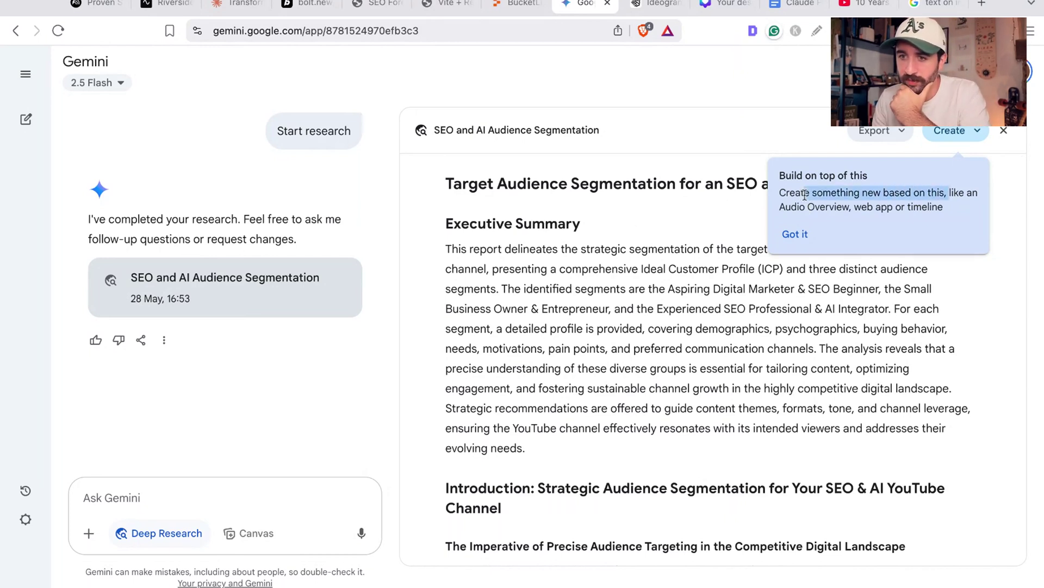
pyautogui.hotkey('ctrl', 'shift', 'Right')
pyautogui.hotkey('ctrl', 'shift', 'Right')
pyautogui.hotkey('ctrl', 'shift', 'Right')
pyautogui.hotkey('ctrl', 'shift', 'Right')
pyautogui.hotkey('ctrl', 'shift', 'Right')
pyautogui.hotkey('ctrl', 'shift', 'Right')
pyautogui.hotkey('ctrl', 'shift', 'Right')
pyautogui.hotkey('ctrl', 'shift', 'Right')
pyautogui.hotkey('ctrl', 'shift', 'Left')
pyautogui.hotkey('ctrl', 'shift', 'Left')
pyautogui.hotkey('ctrl', 'shift', 'Left')
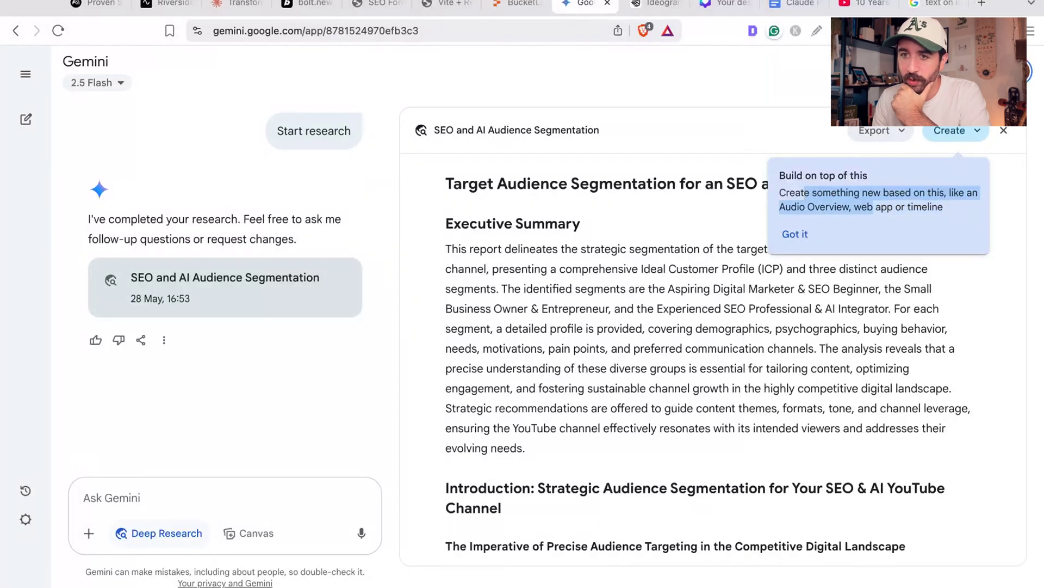
# - Dismiss the tip and choose Infographic from the Create options for the segmentation report
pyautogui.click(796, 235)
pyautogui.click(947, 130)
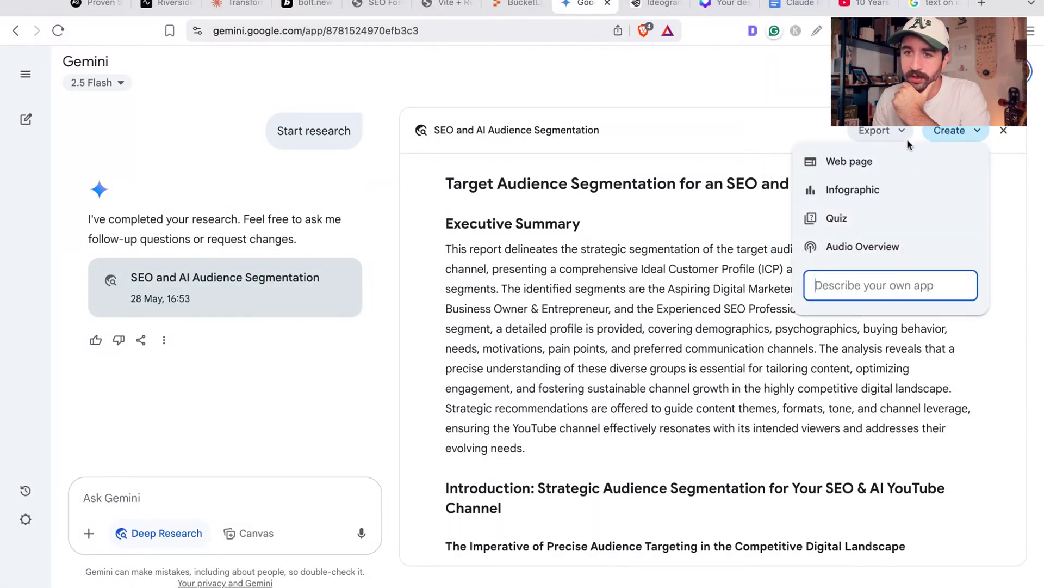
pyautogui.click(685, 302)
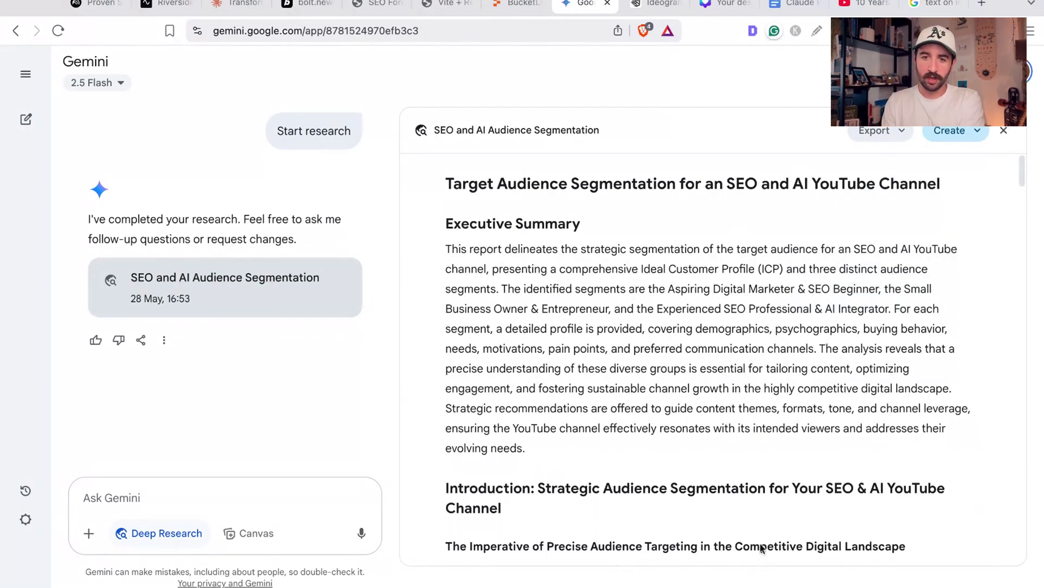
pyautogui.scroll(-1, 688, 373)
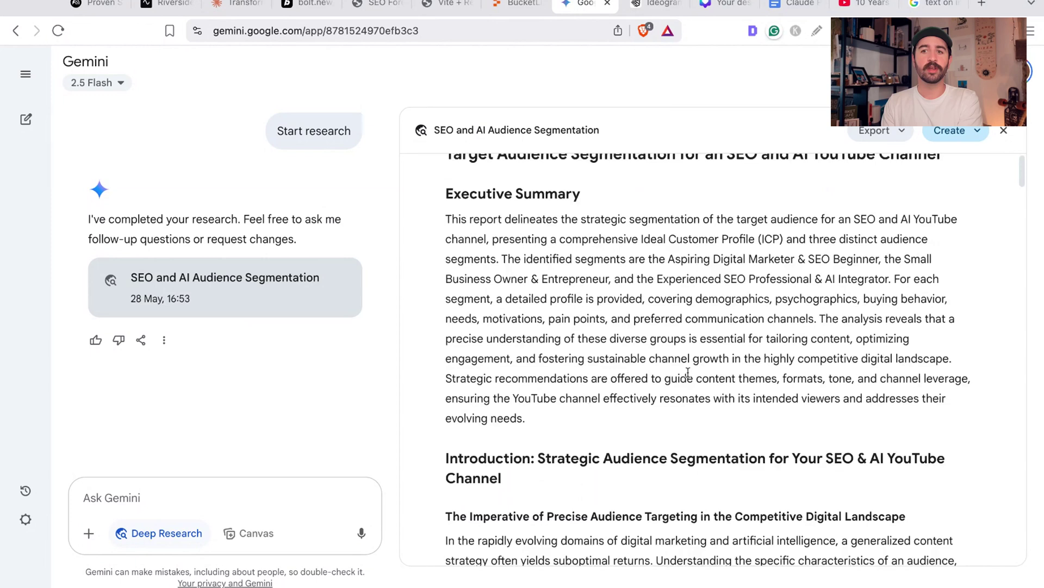
pyautogui.scroll(-5, 688, 372)
pyautogui.click(979, 132)
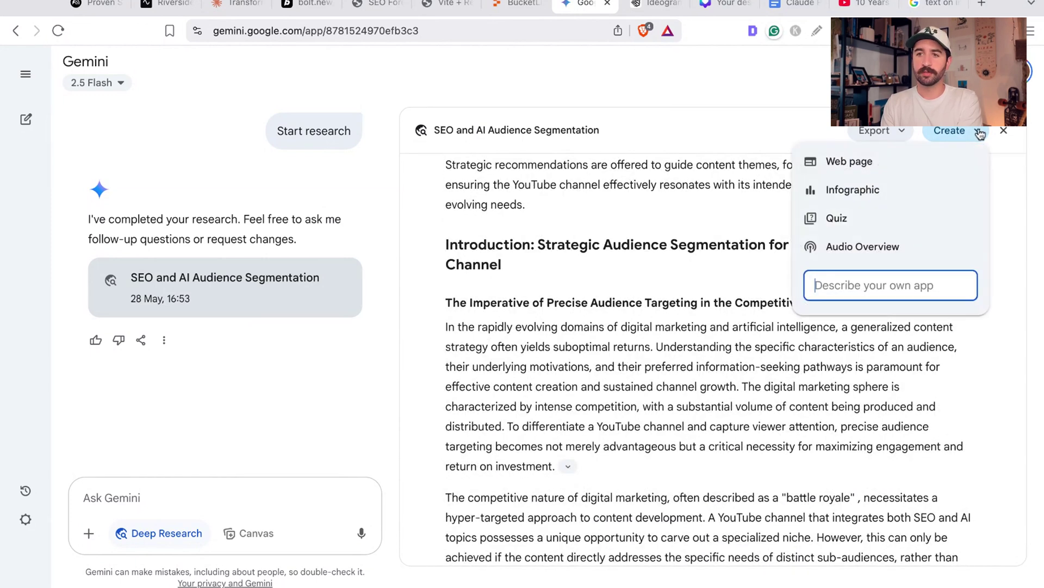
pyautogui.click(714, 370)
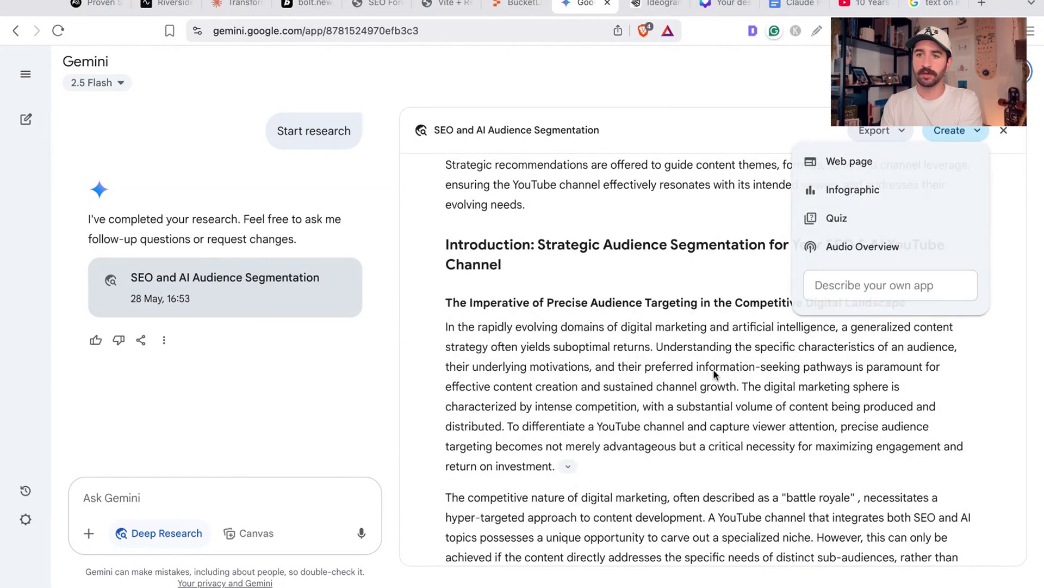
pyautogui.click(955, 135)
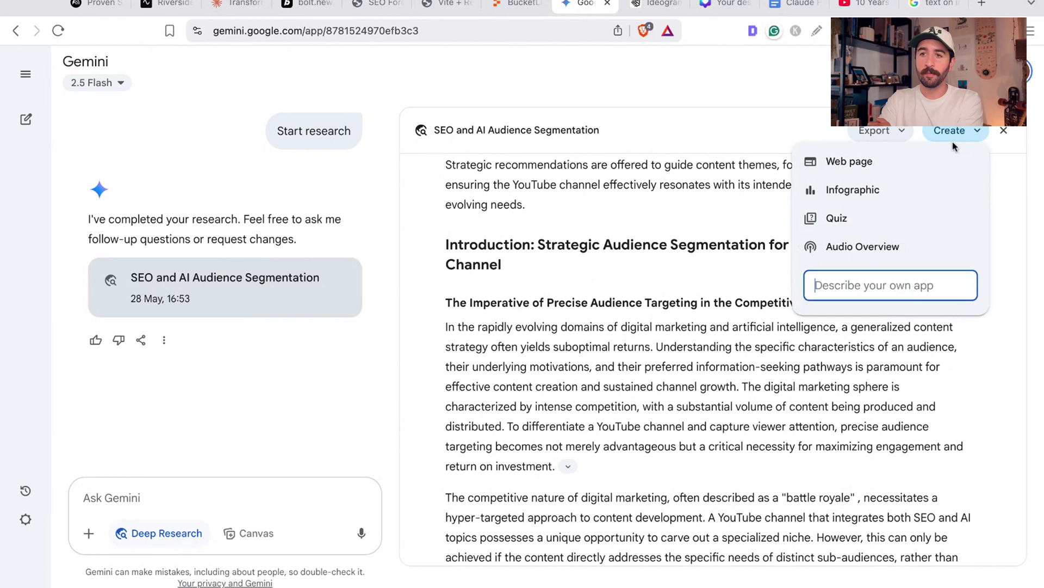
pyautogui.click(878, 192)
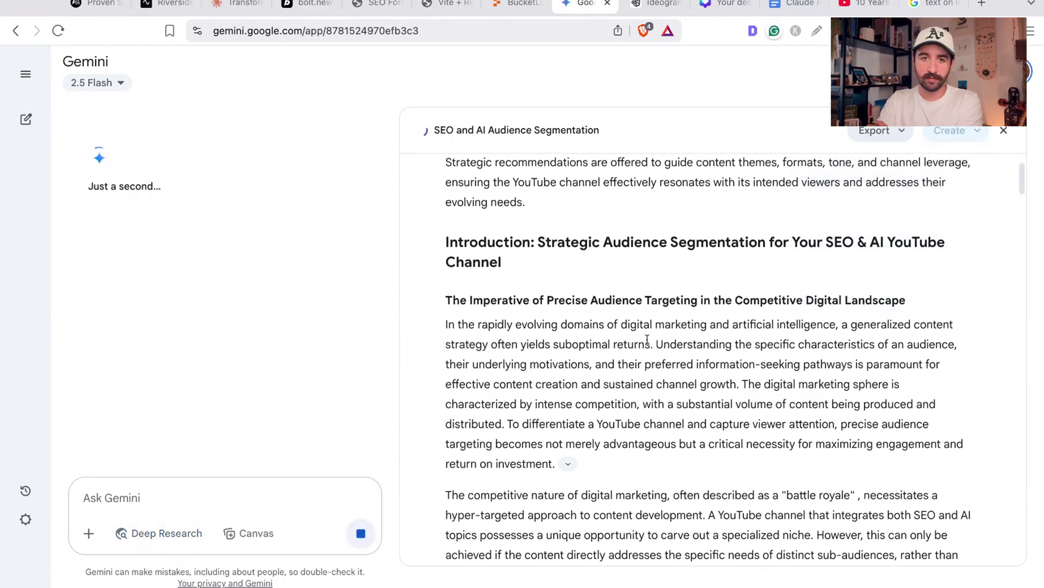
# - Scroll the report's demographics and highlight the Millennials and Generation Z phrase
pyautogui.scroll(-15, 647, 339)
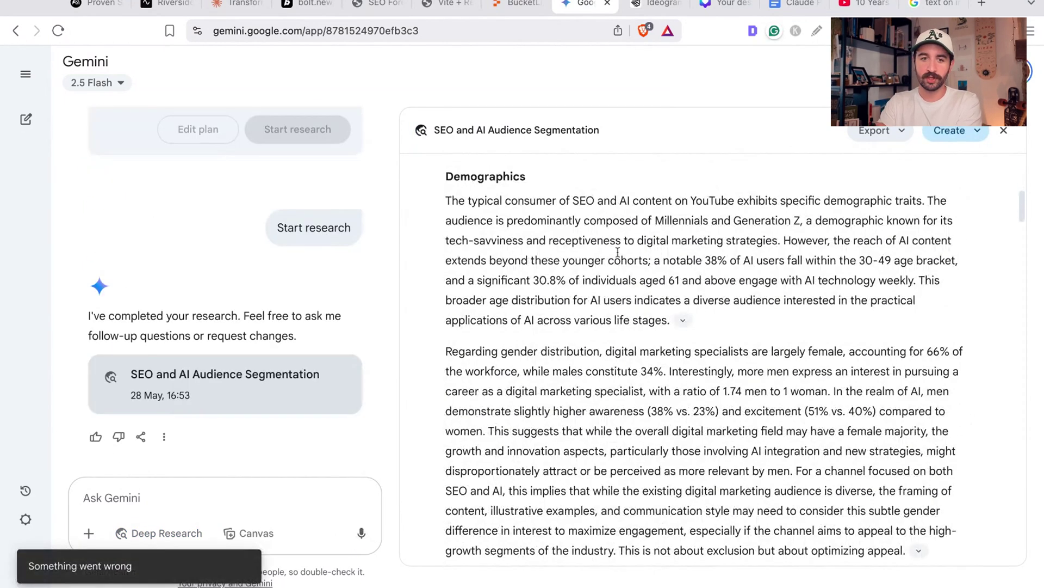
pyautogui.scroll(5, 523, 282)
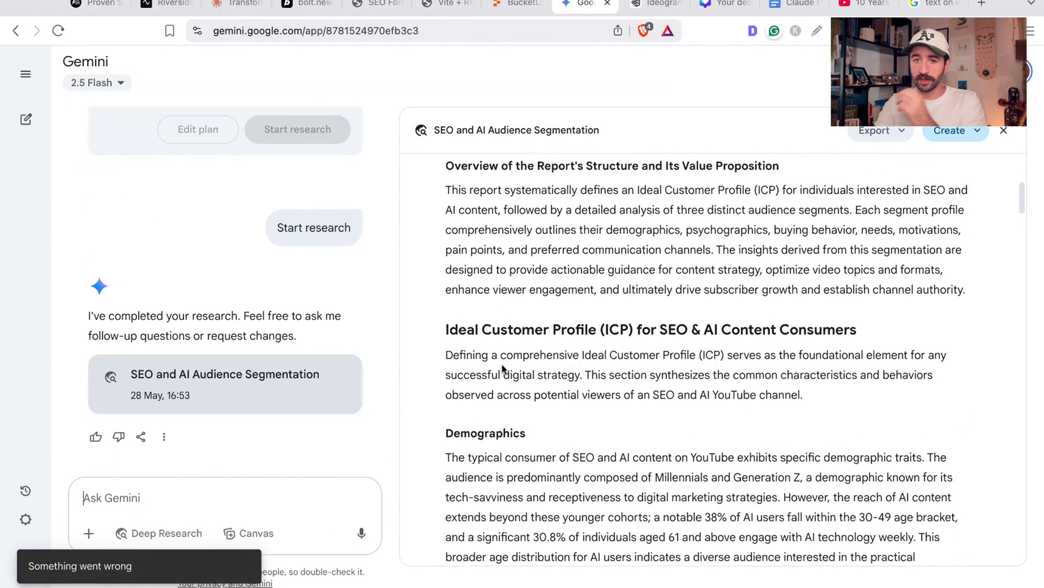
pyautogui.scroll(-2, 503, 369)
pyautogui.moveTo(471, 311); pyautogui.dragTo(612, 321)
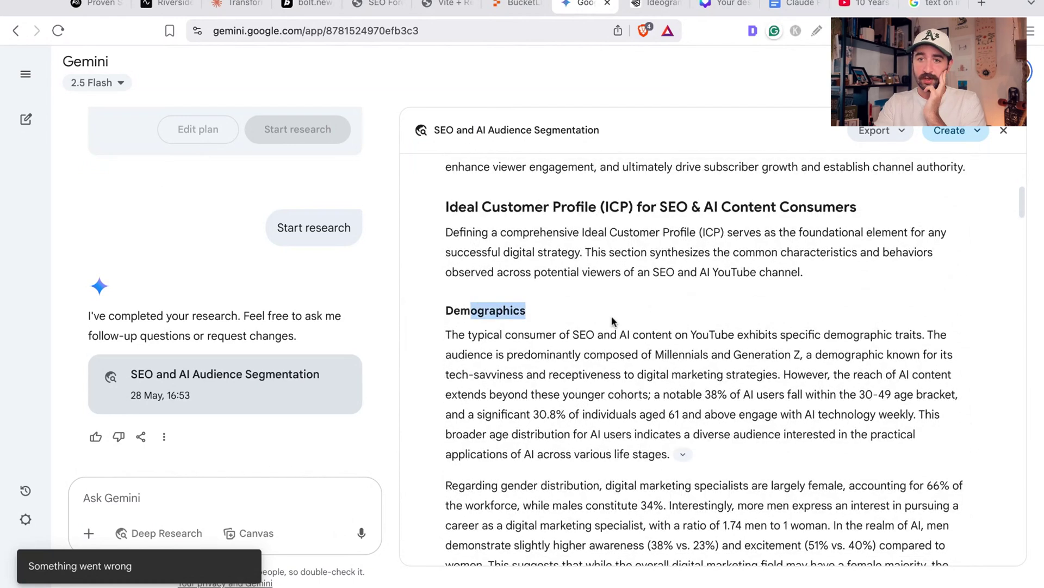
pyautogui.scroll(-2, 608, 305)
pyautogui.moveTo(655, 215); pyautogui.dragTo(793, 215)
pyautogui.click(881, 255)
# - Highlight the pain points: acquiring initial customers, proving ROI, and the technical knowledge gap
pyautogui.scroll(-12, 648, 277)
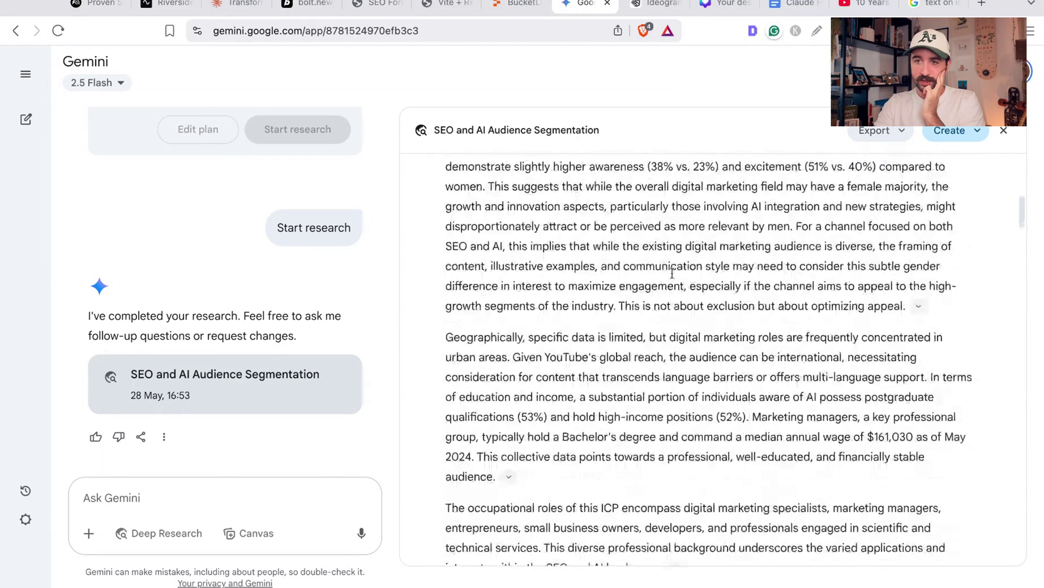
pyautogui.scroll(1, 527, 271)
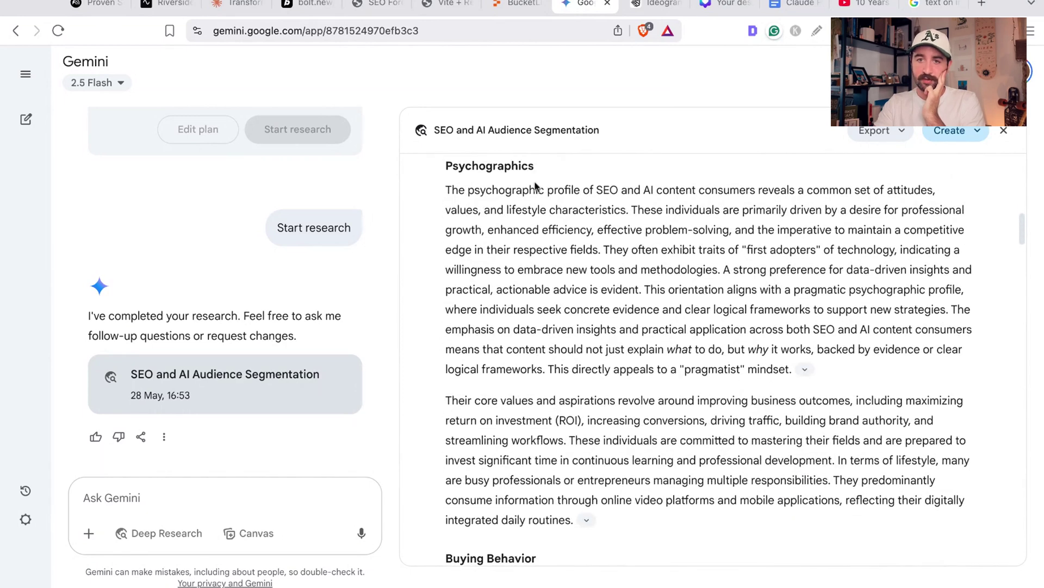
pyautogui.scroll(-11, 760, 177)
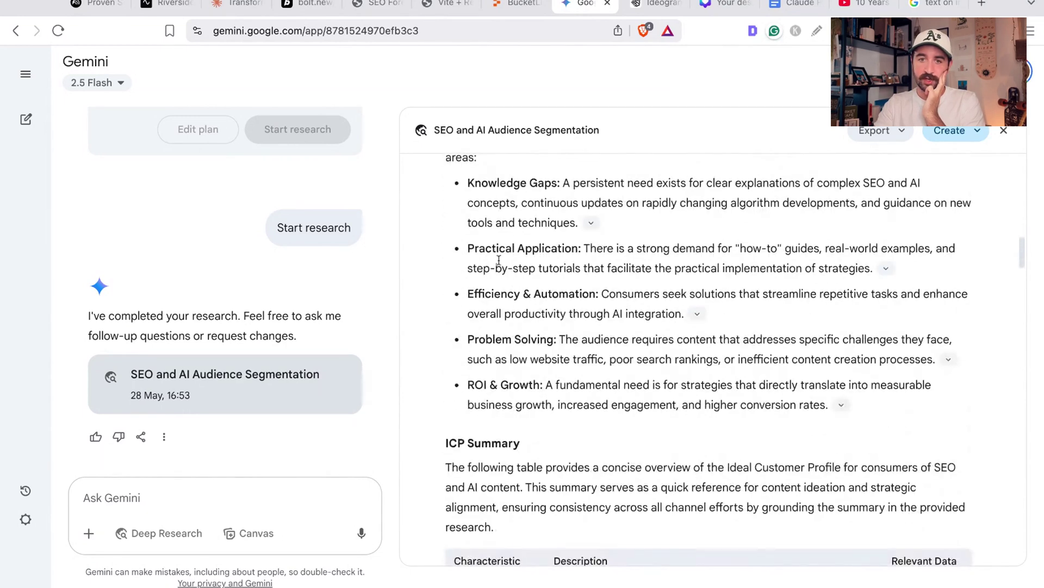
pyautogui.moveTo(535, 314); pyautogui.dragTo(544, 338)
pyautogui.scroll(-8, 593, 223)
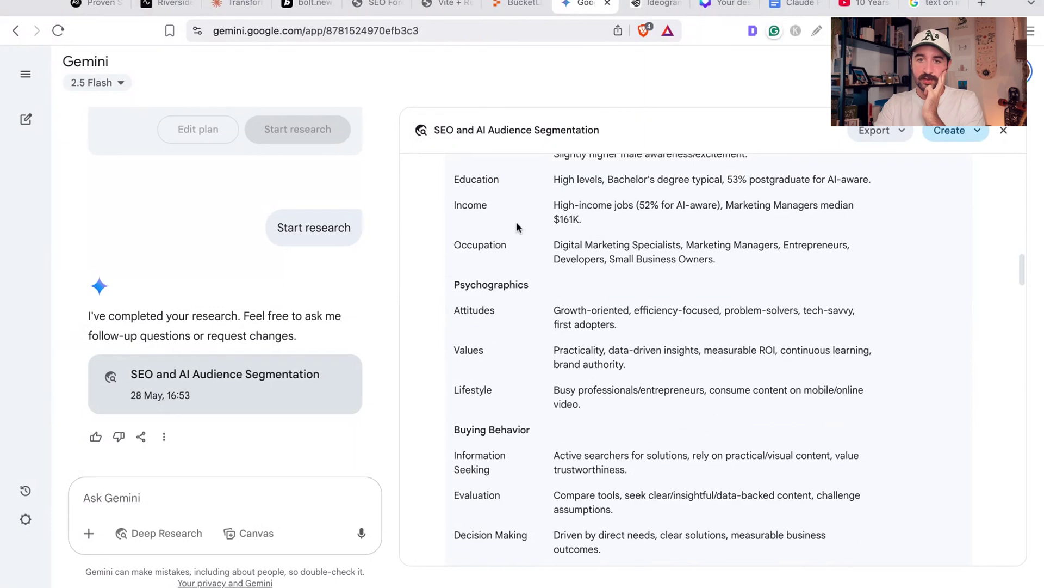
pyautogui.scroll(-10, 517, 227)
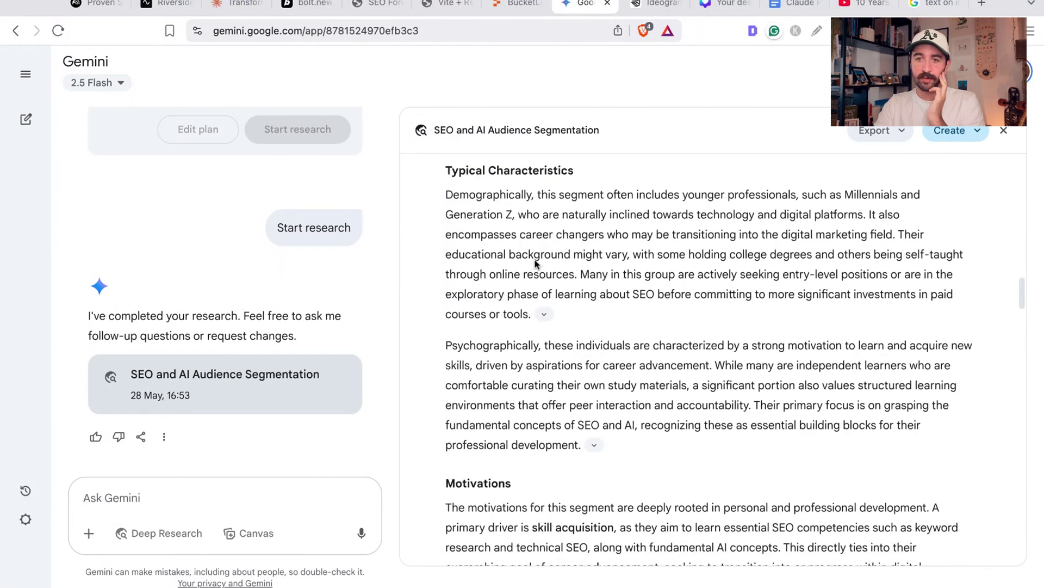
pyautogui.scroll(-12, 536, 264)
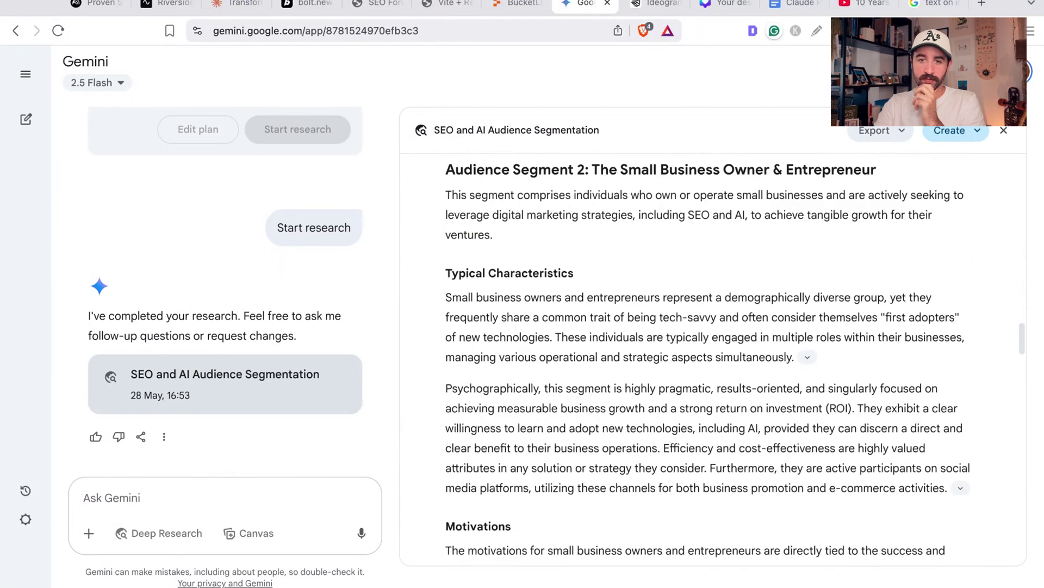
pyautogui.scroll(-8, 541, 274)
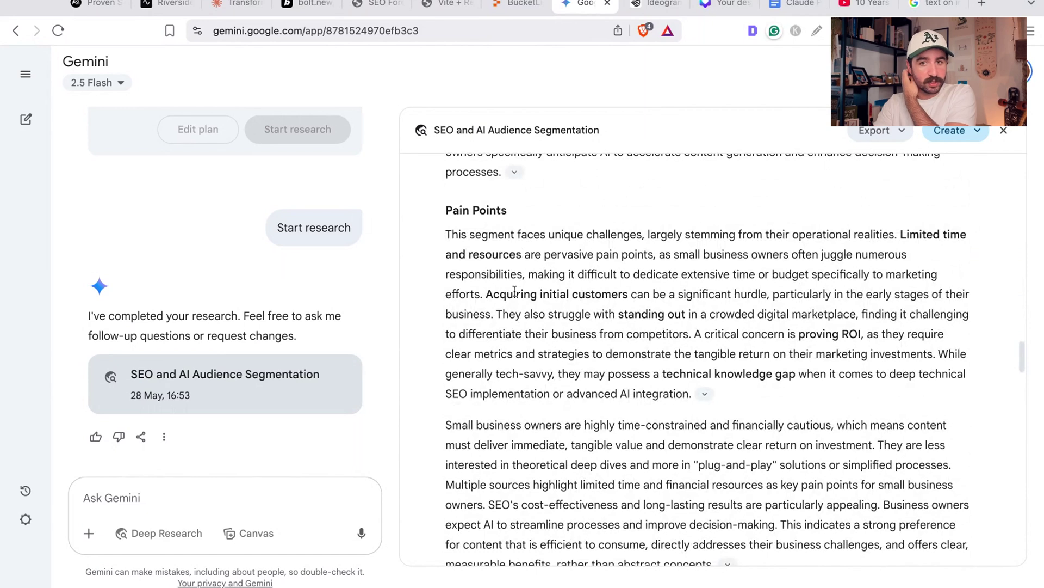
pyautogui.moveTo(515, 294); pyautogui.dragTo(734, 293)
pyautogui.moveTo(789, 334); pyautogui.dragTo(900, 334)
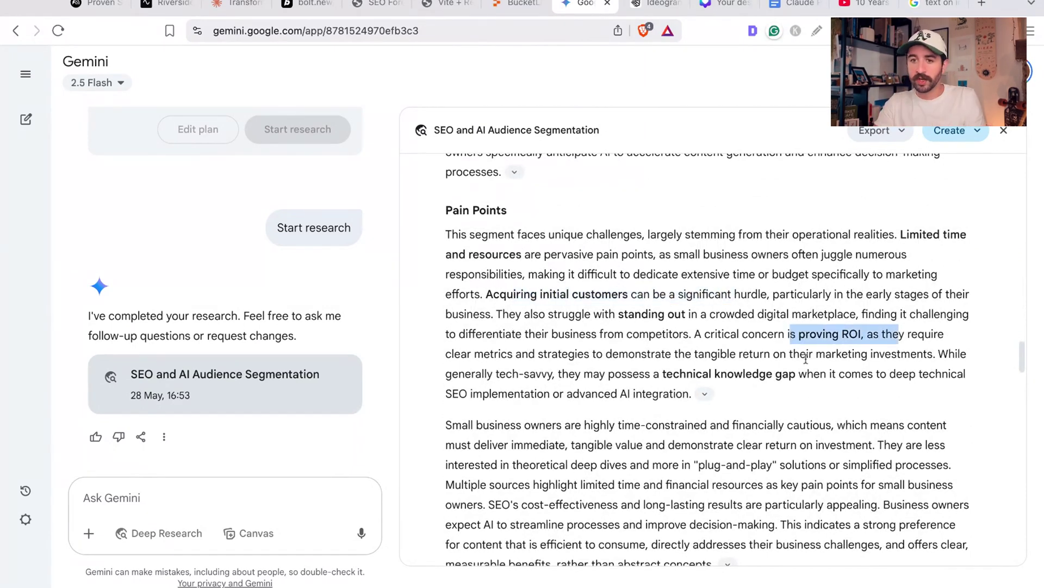
pyautogui.moveTo(629, 367); pyautogui.dragTo(787, 363)
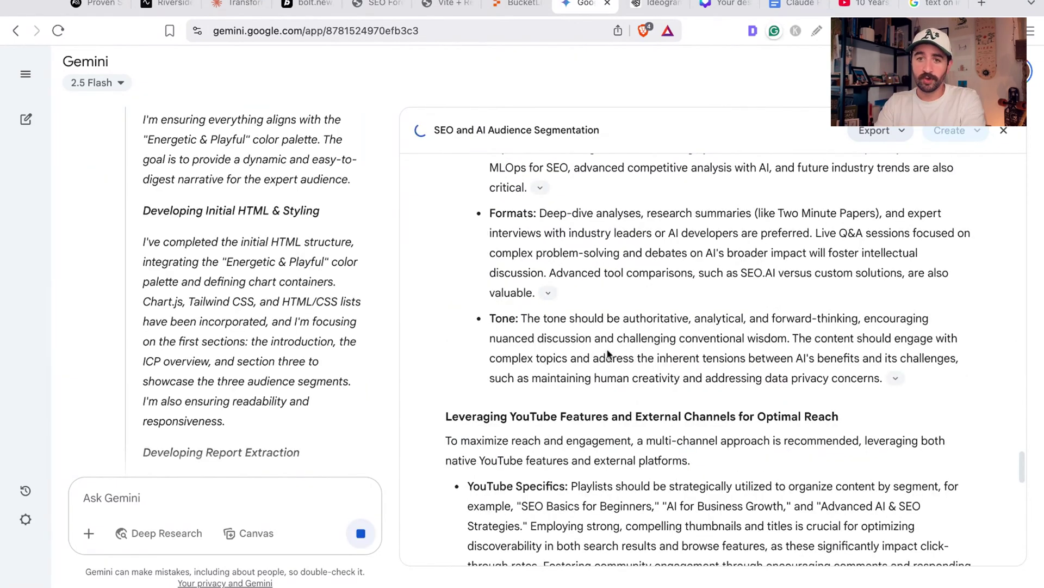
pyautogui.scroll(-7, 609, 354)
pyautogui.scroll(-5, 120, 362)
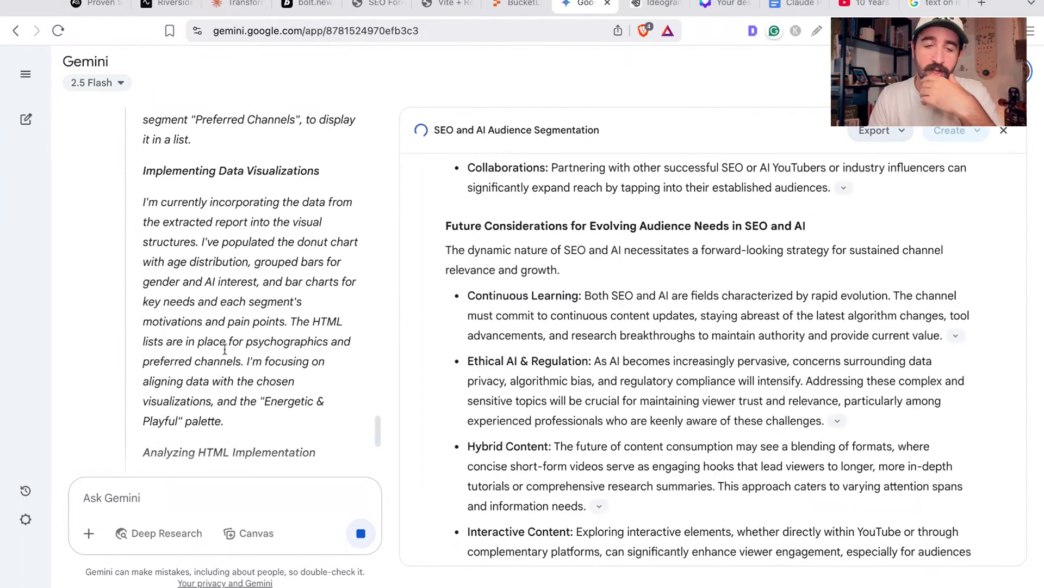
pyautogui.scroll(-15, 550, 371)
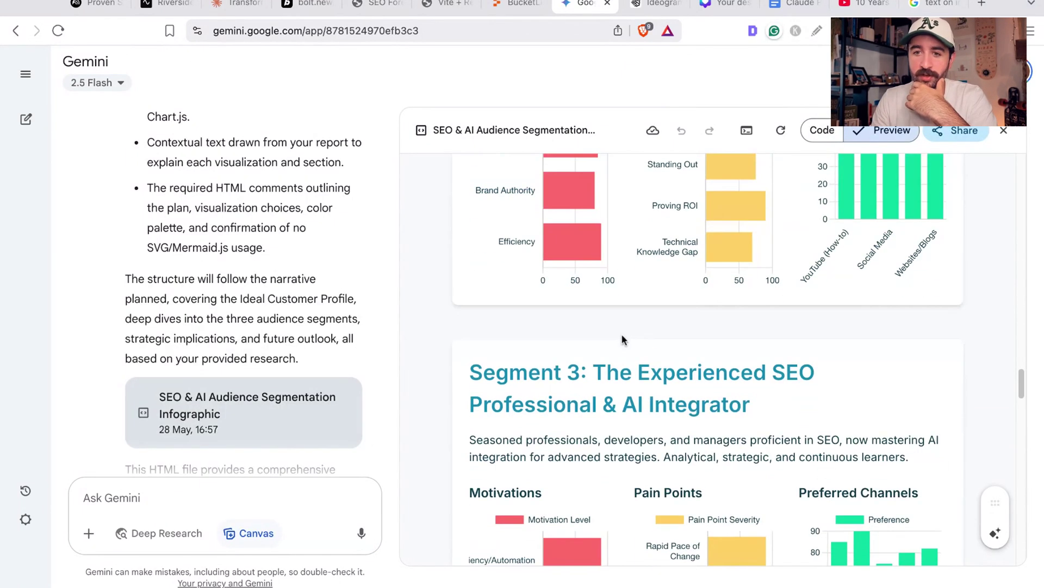
pyautogui.scroll(-8, 631, 337)
pyautogui.scroll(-15, 666, 357)
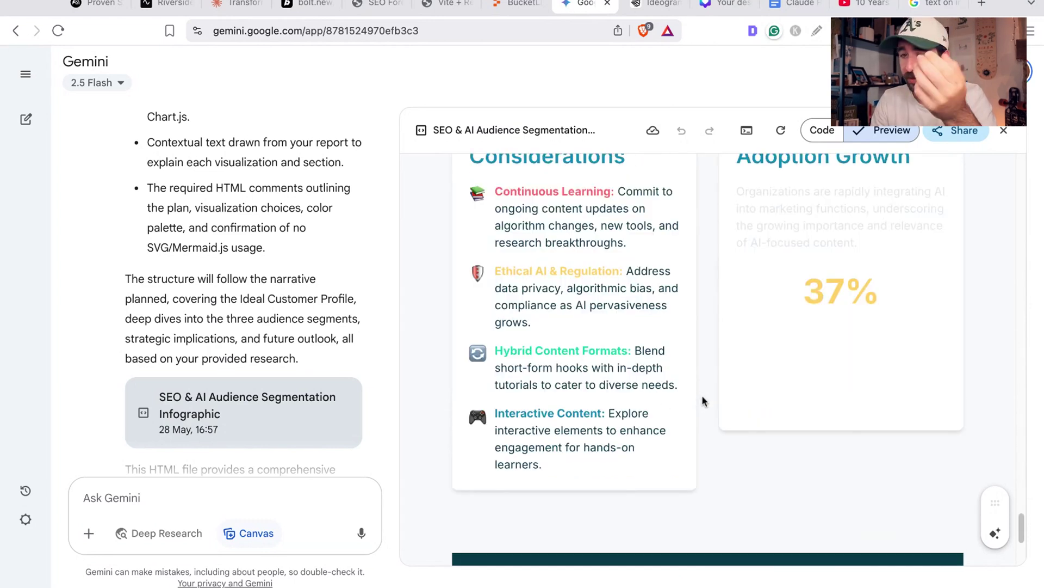
pyautogui.scroll(8, 701, 391)
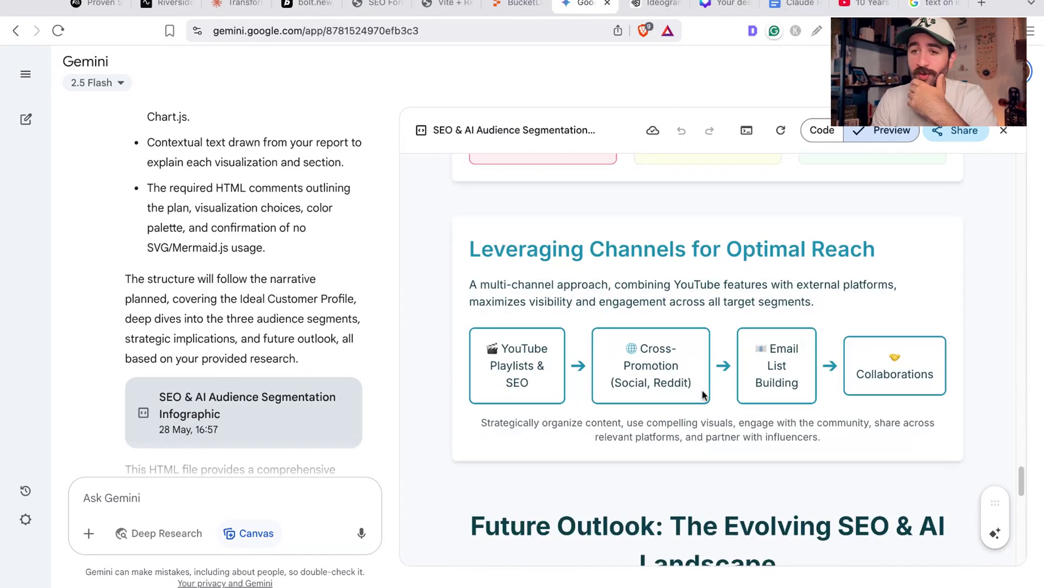
pyautogui.scroll(10, 702, 394)
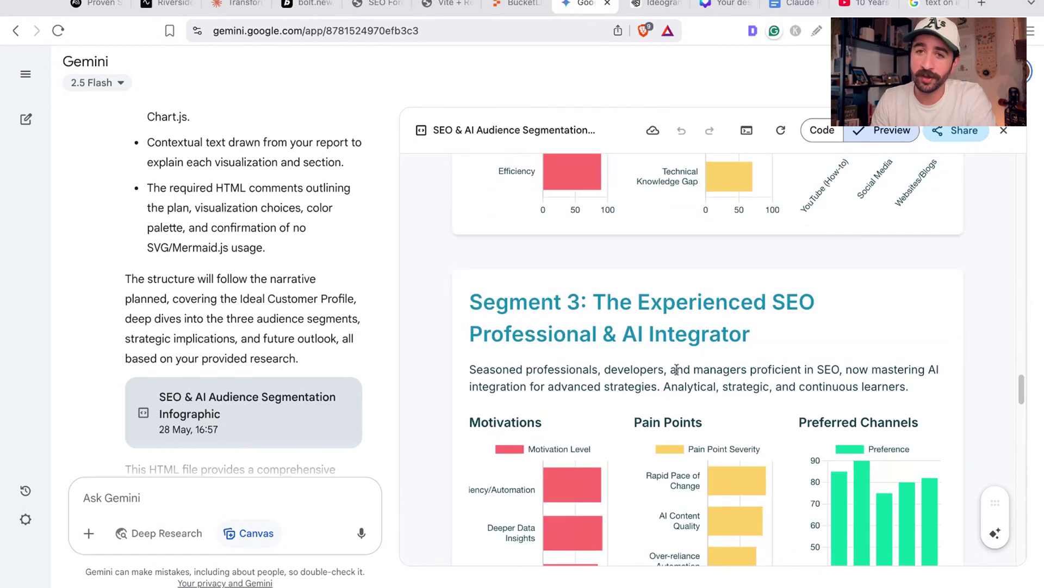